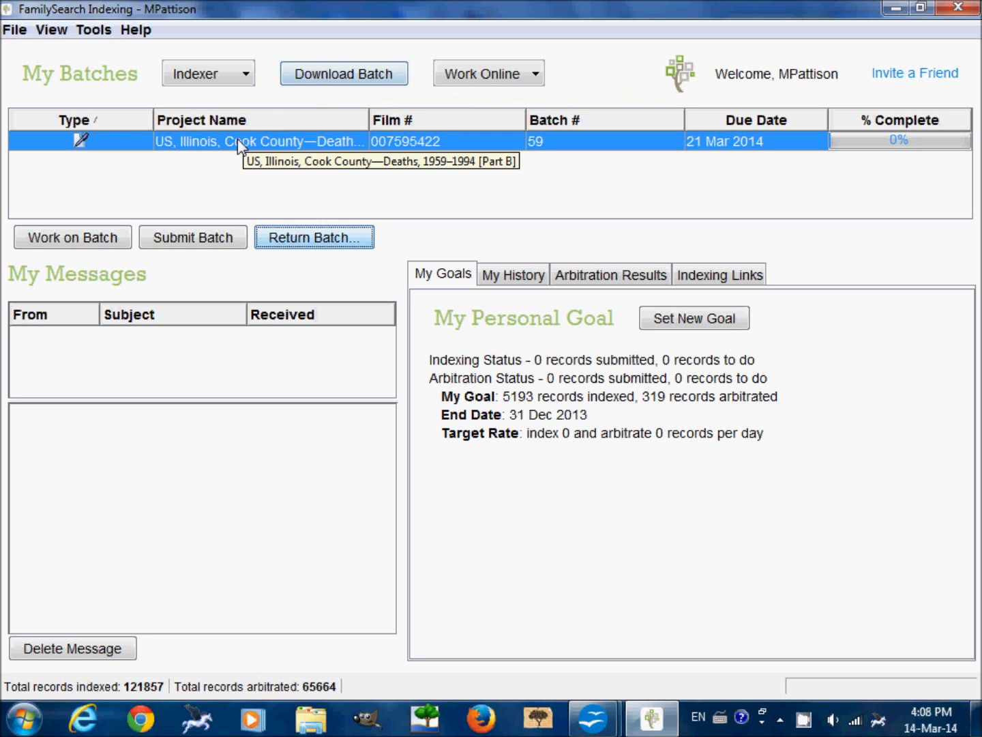
Open the US, Illinois, Cook County—Deaths, 1959–1994 [Part B] batch for indexing and inspect the first death certificate.
left_click(95, 244)
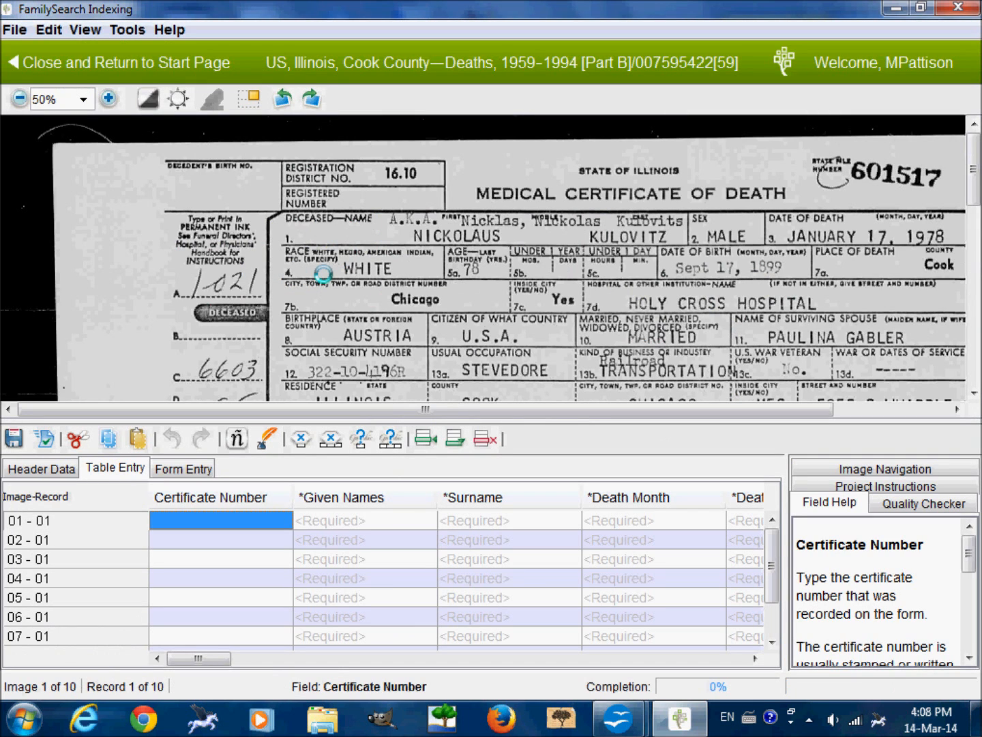
left_click_drag(603, 347, 505, 245)
left_click_drag(451, 328, 463, 364)
left_click_drag(474, 295, 473, 344)
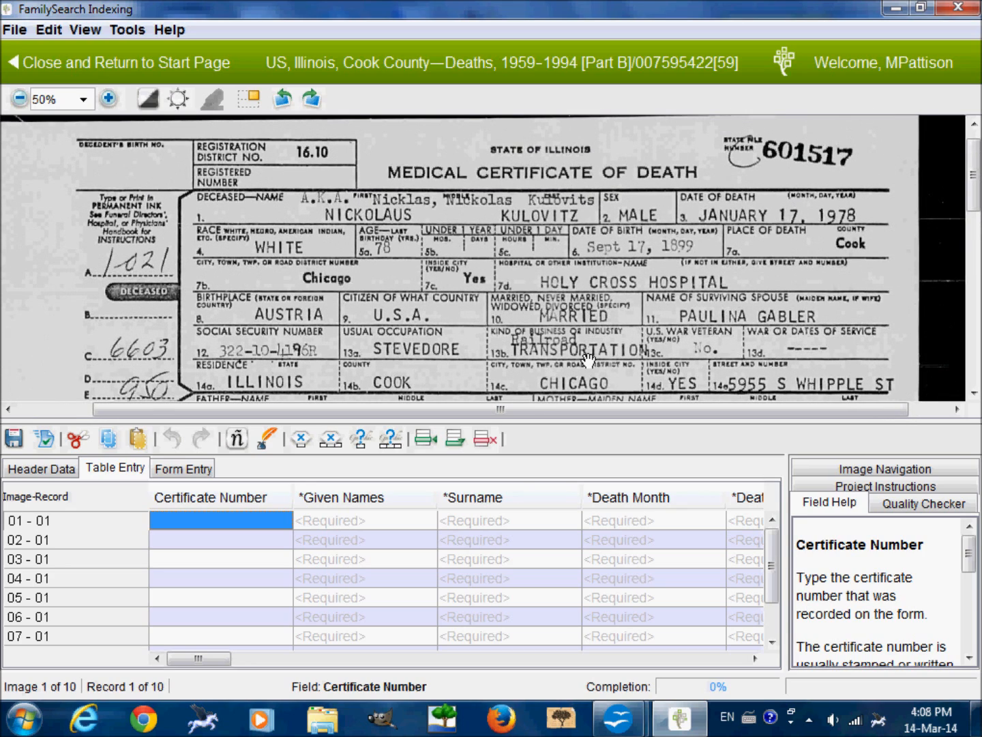
left_click_drag(609, 351, 607, 310)
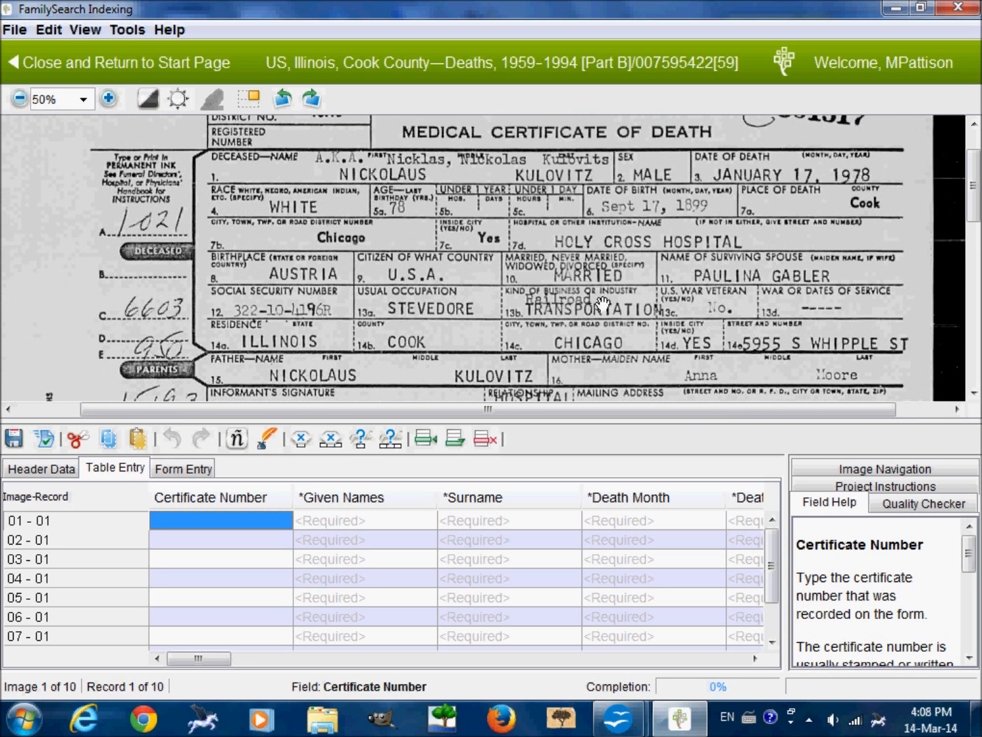
left_click_drag(487, 280, 466, 285)
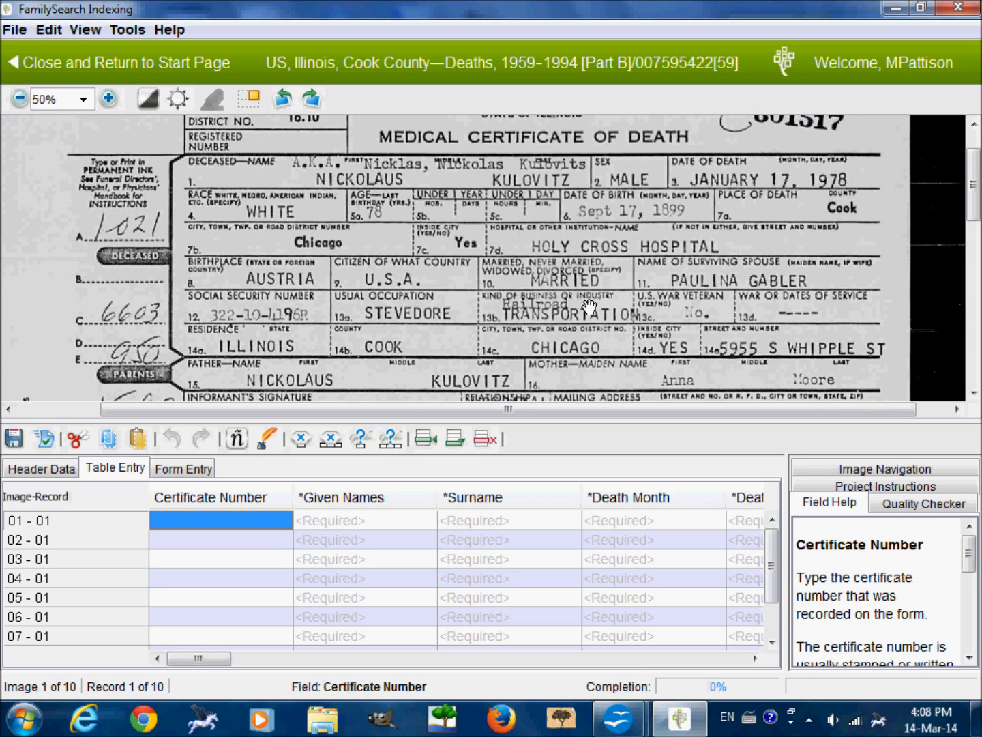
mouse_move(201, 655)
left_mouse_down()
mouse_move(519, 673)
mouse_move(729, 661)
mouse_move(489, 681)
mouse_move(402, 667)
mouse_move(199, 668)
left_mouse_up()
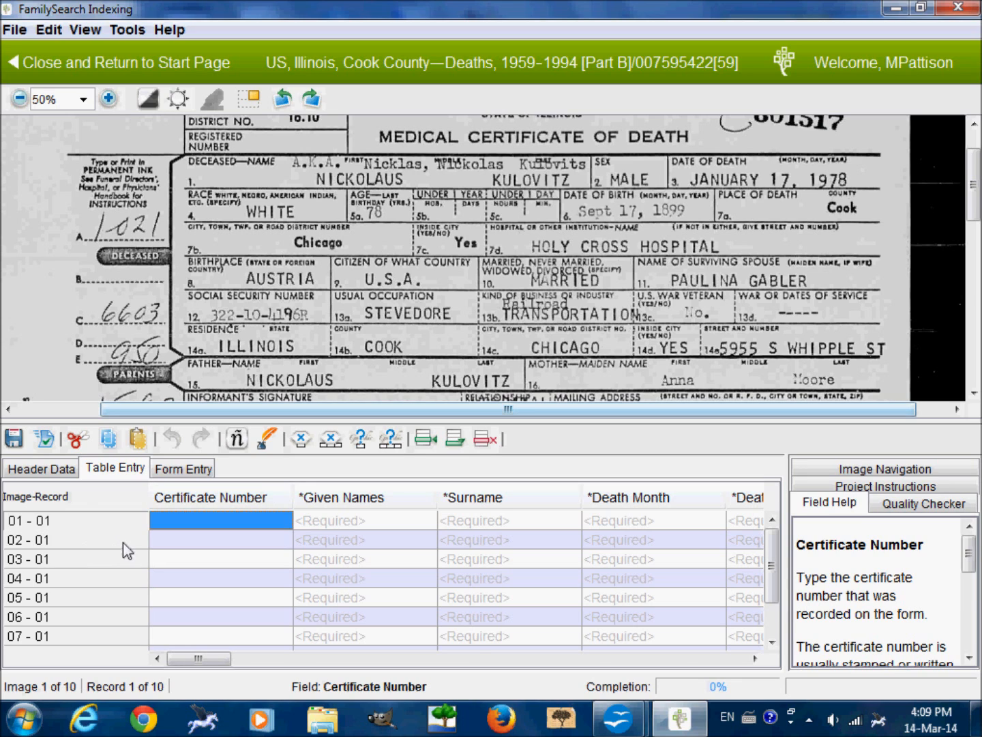
Set the Image Type in the header data to Normal for image 001.
left_click(47, 470)
mouse_move(54, 549)
left_mouse_down()
mouse_move(58, 598)
mouse_move(61, 544)
left_mouse_up()
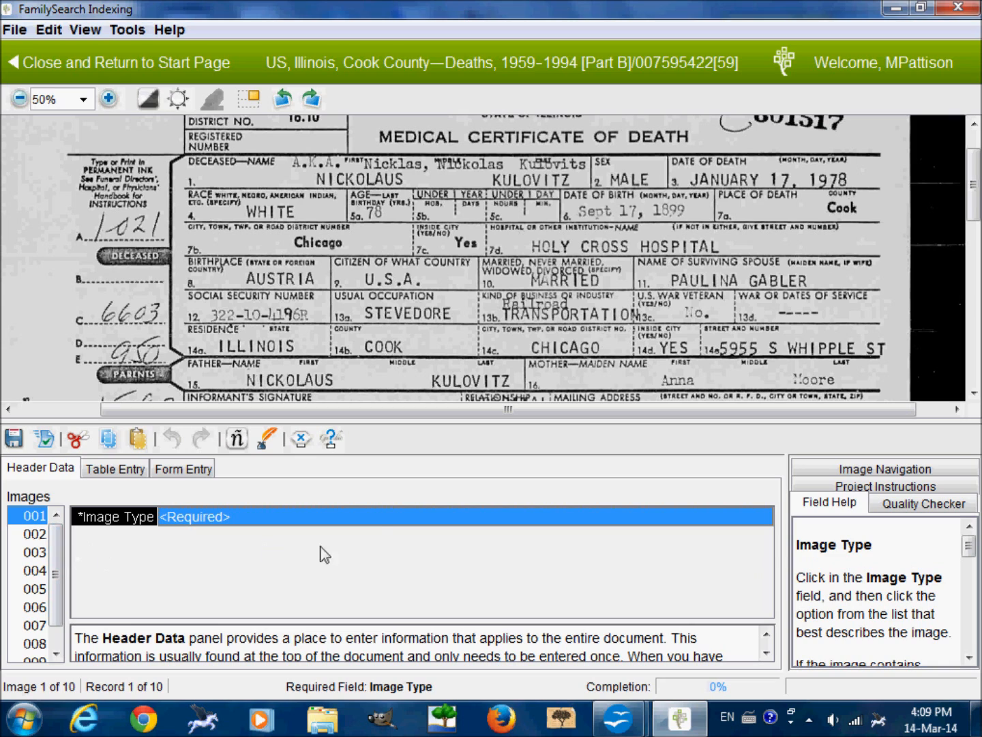
left_click(370, 517)
left_click(367, 537)
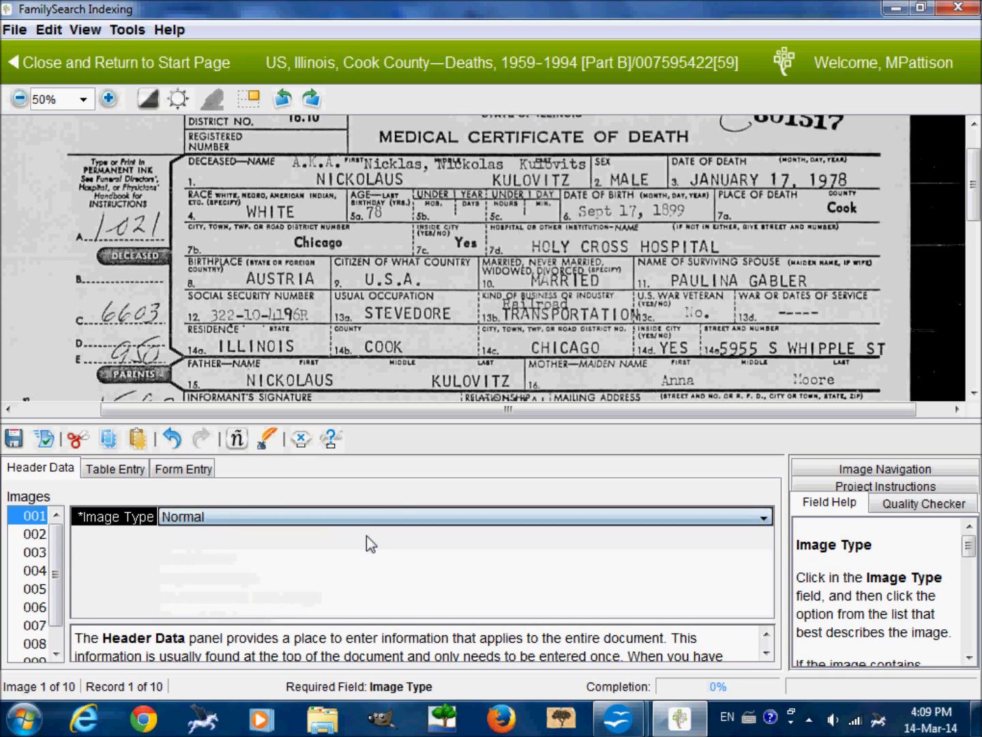
Set the header Image Type to Normal for images 002 through 010 and continue to the first record's table entry.
key("Tab")
type("n")
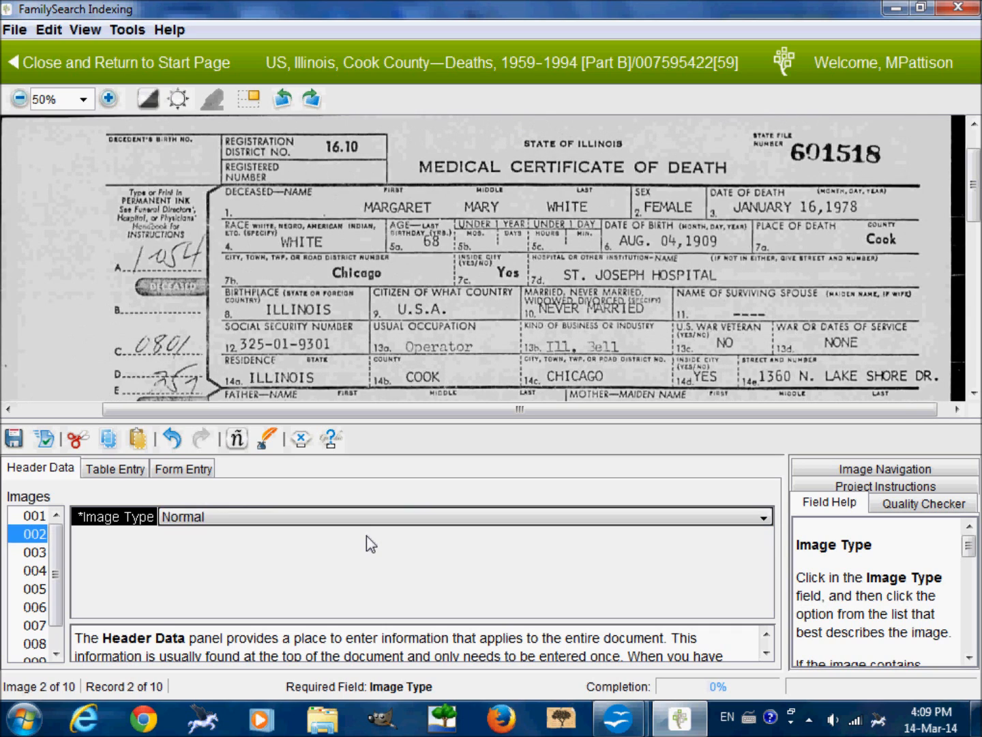
key("Tab")
type("n")
key("Tab")
type("n")
key("Tab")
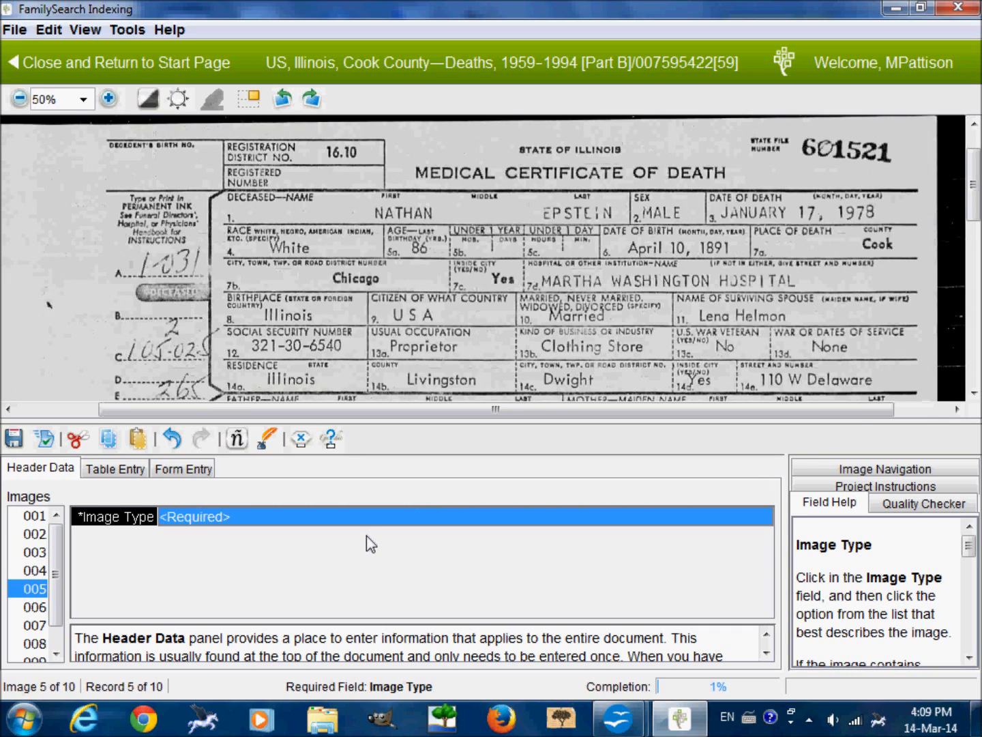
type("n")
key("Tab")
type("n")
key("Tab")
type("n")
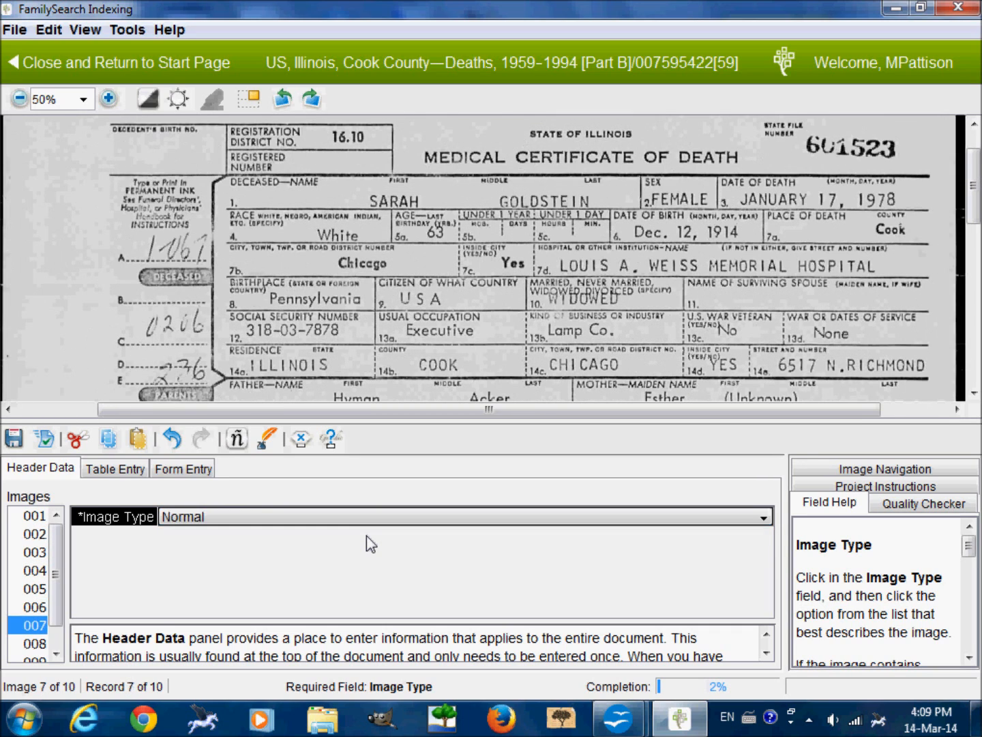
key("Tab")
type("n")
key("Tab")
type("n")
key("Tab")
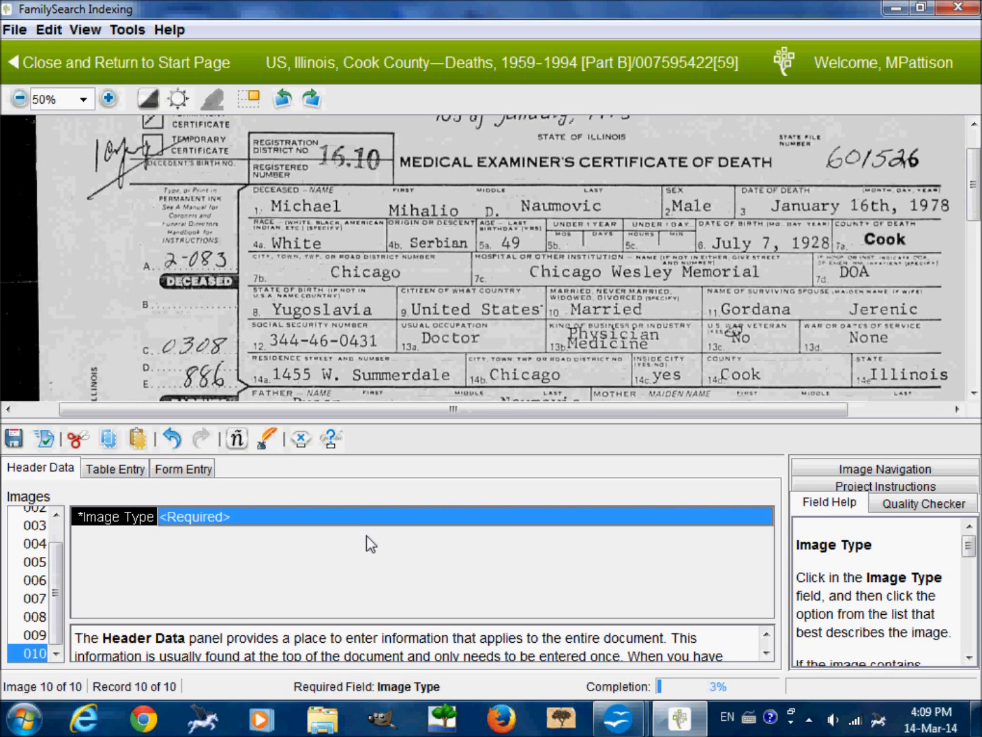
type("n")
key("Tab")
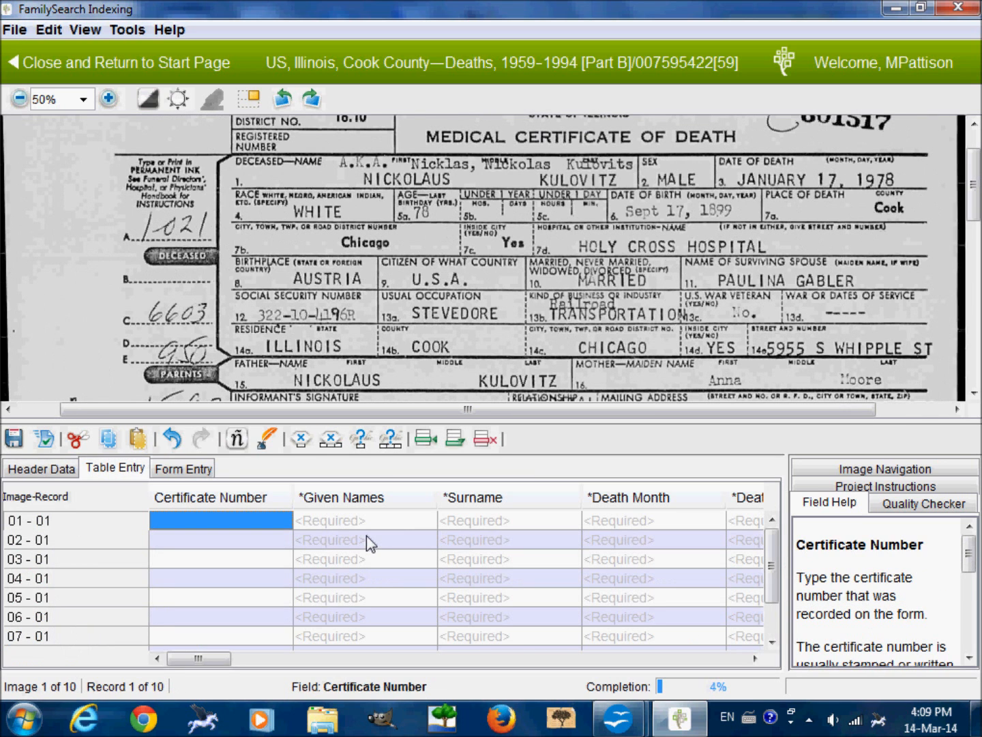
Enter the state file number stamped on the first certificate as record 01's Certificate Number.
left_click_drag(826, 224, 752, 250)
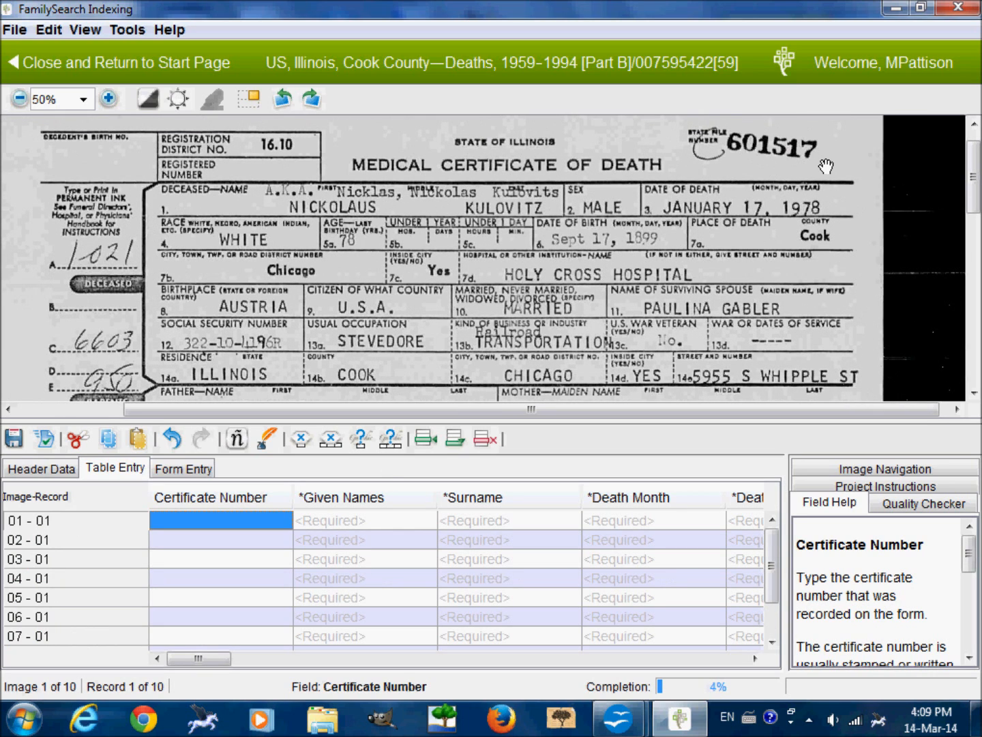
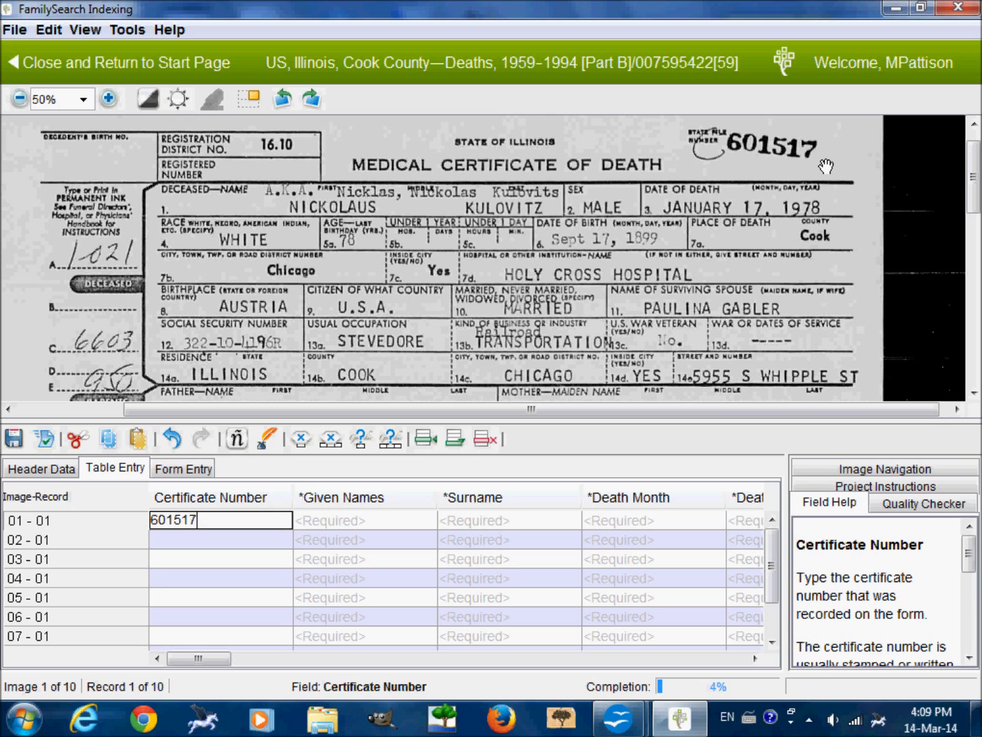
key("Tab")
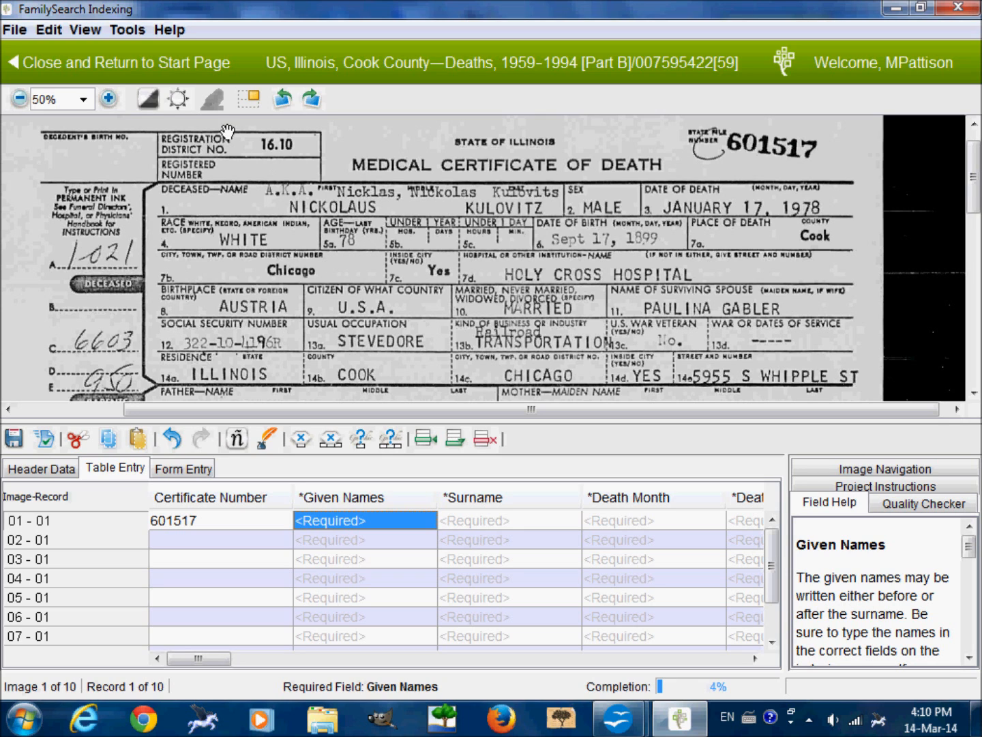
Fill in record 01's Given Names with the deceased's given name and both A.K.A. variants, separated by "Or".
left_click(107, 99)
left_click_drag(577, 334, 360, 320)
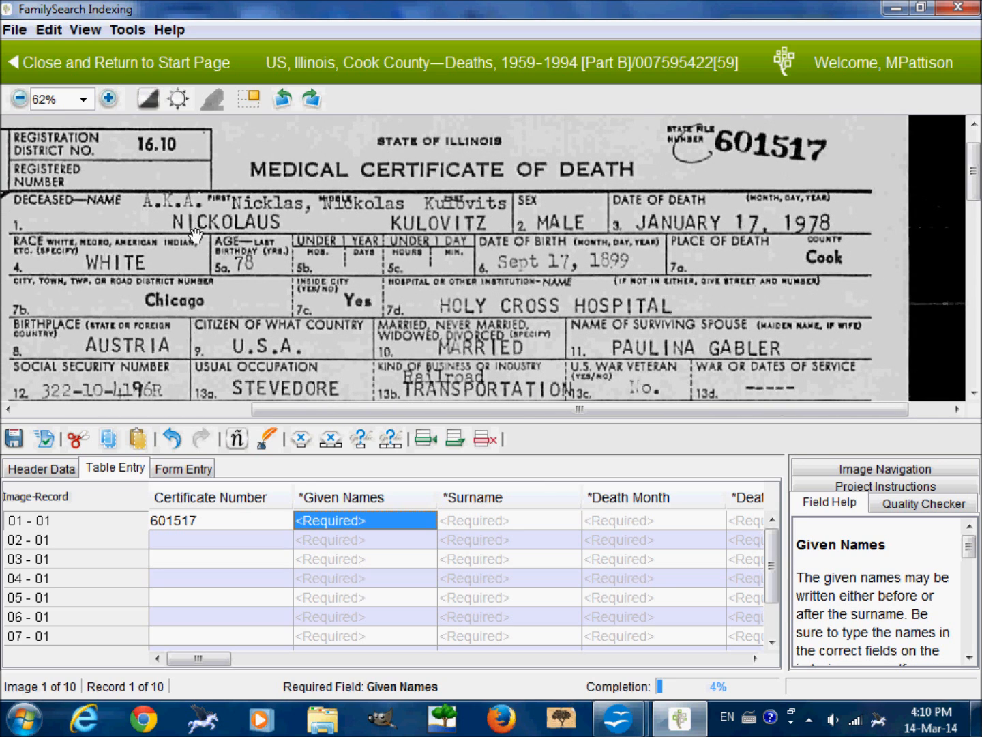
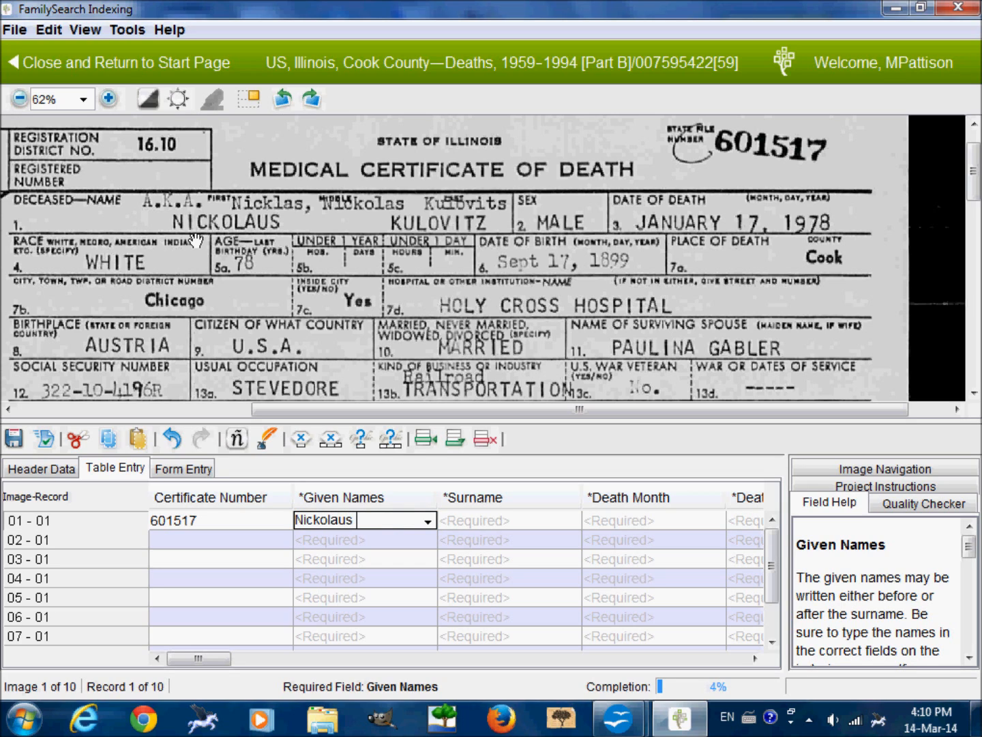
key("BackSpace")
key("BackSpace")
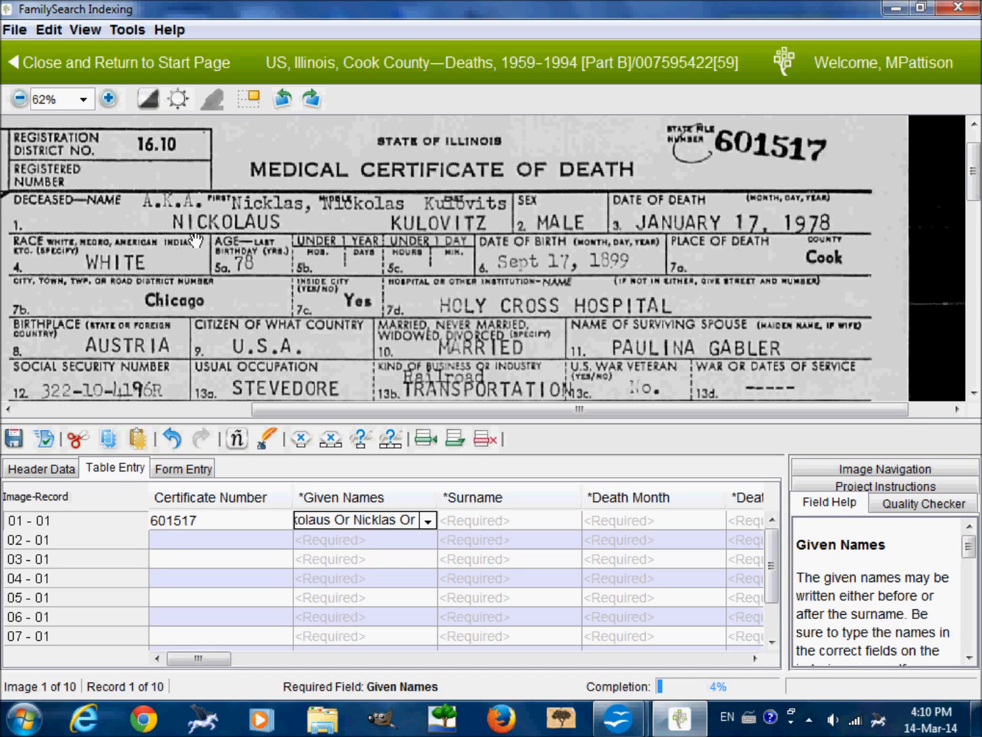
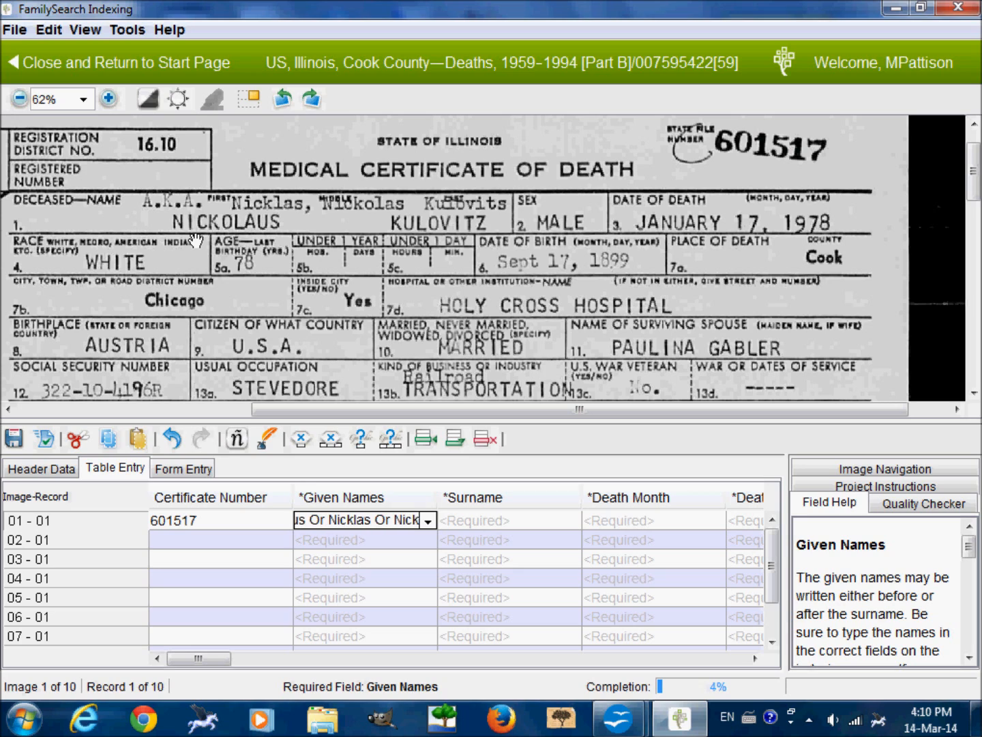
key("Tab")
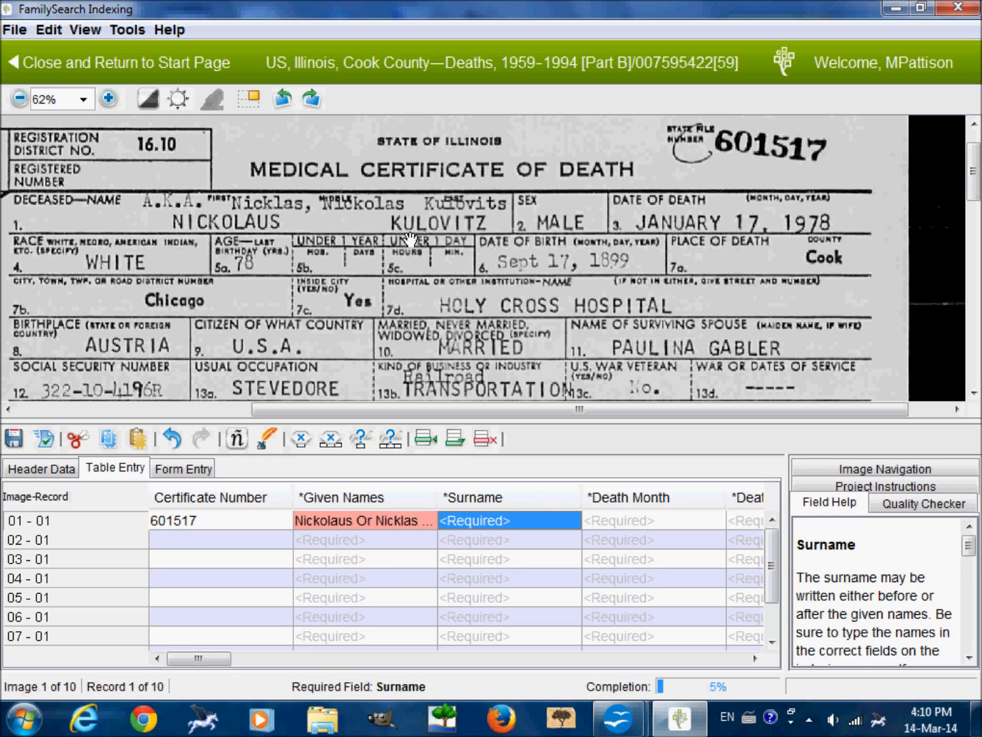
Fill in record 01's Surname with the deceased's surname and its A.K.A. variant, separated by "Or".
type("Kulovit")
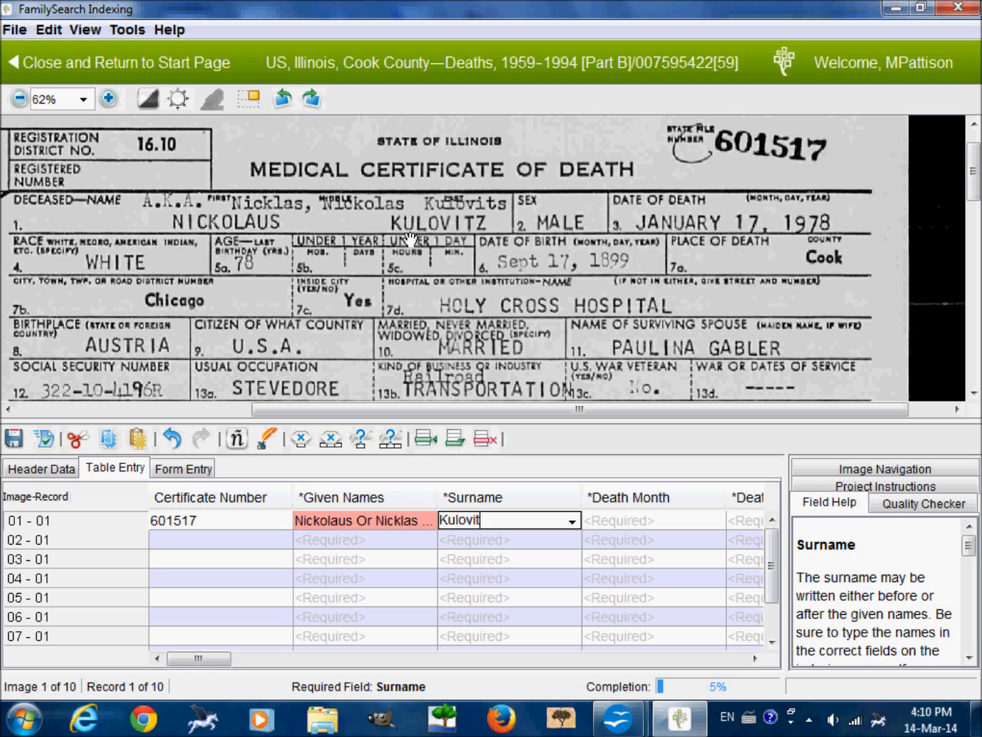
type("z Or Kulovits")
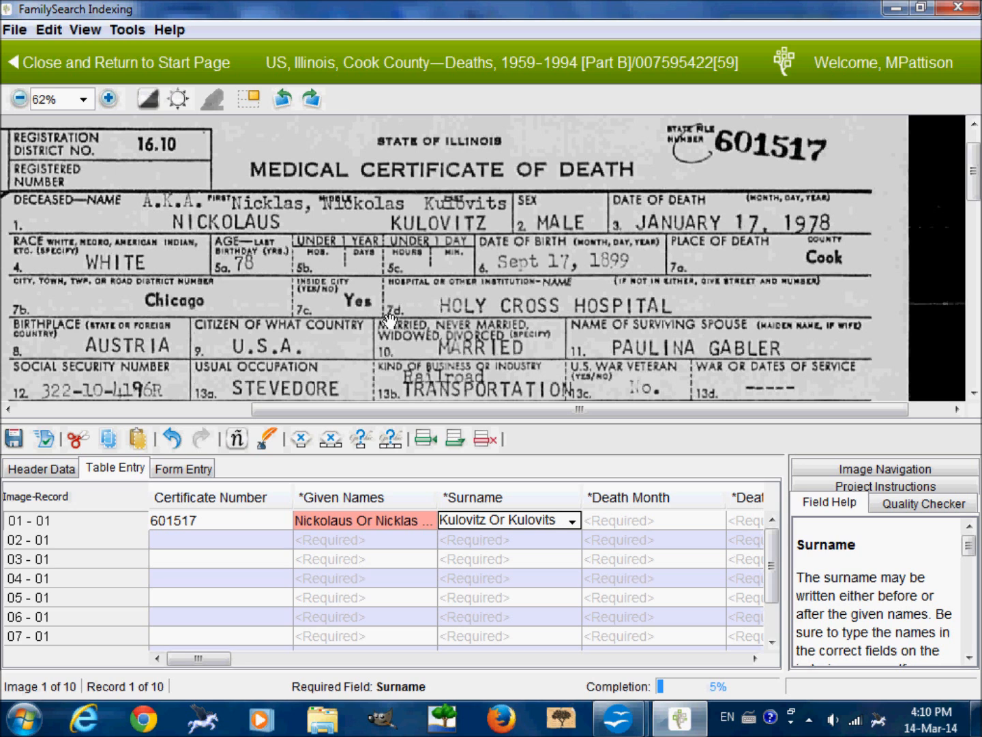
key("Tab")
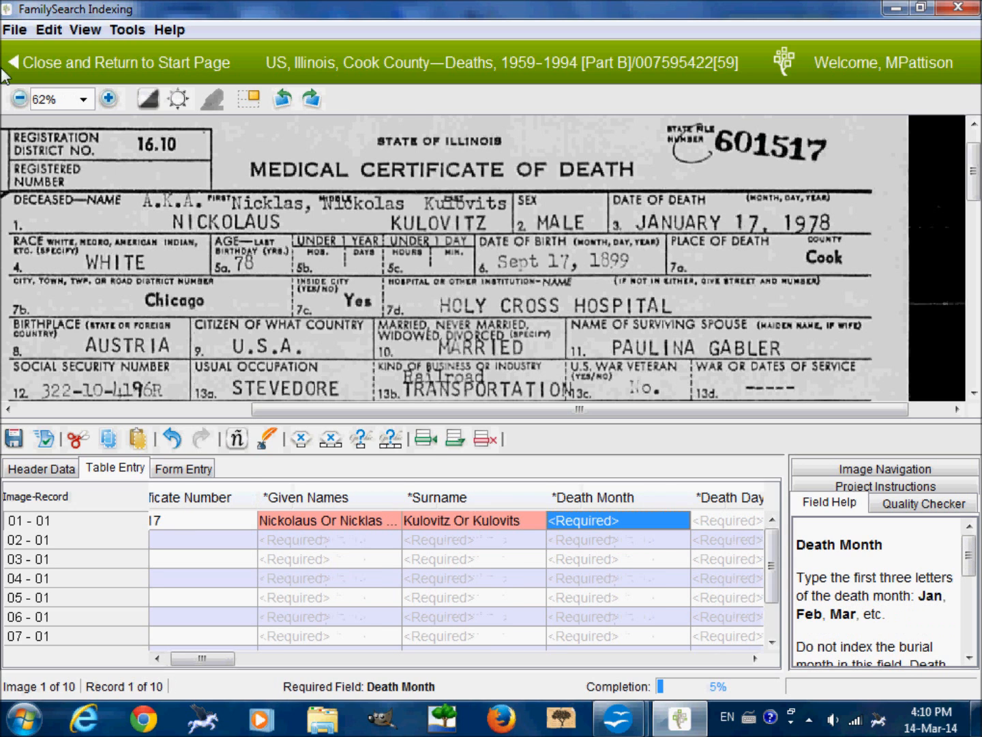
Enter record 01's death date as month Jan, day 17 and year 1978.
scroll(377, 333, "down", 1)
left_click_drag(377, 333, 356, 305)
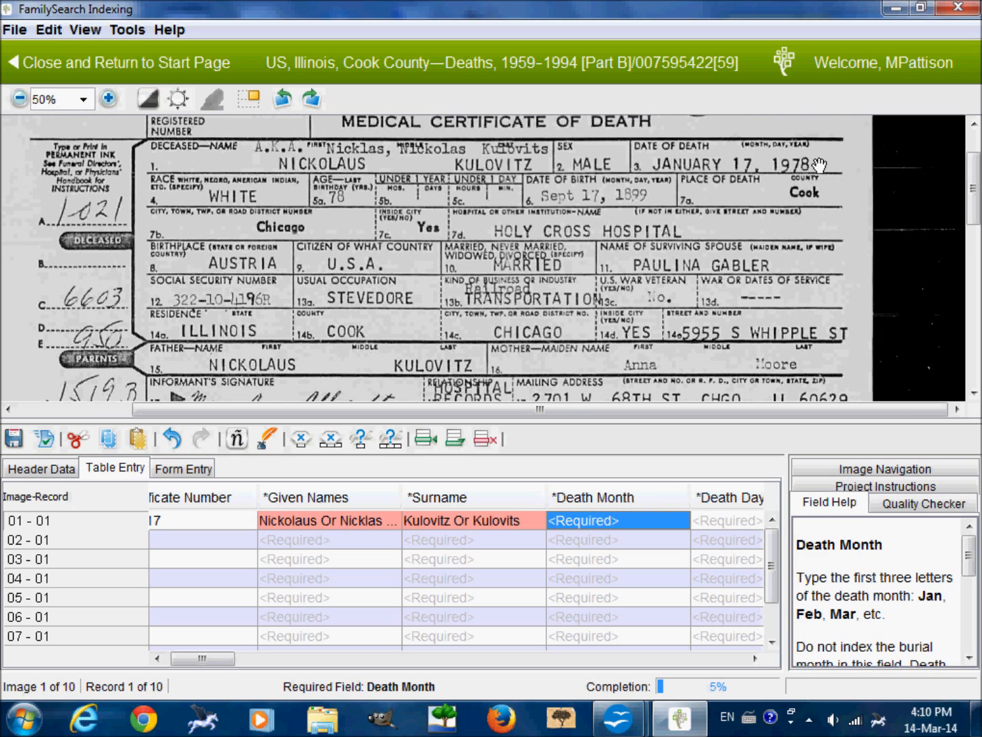
type("Jan")
key("Tab")
type("17")
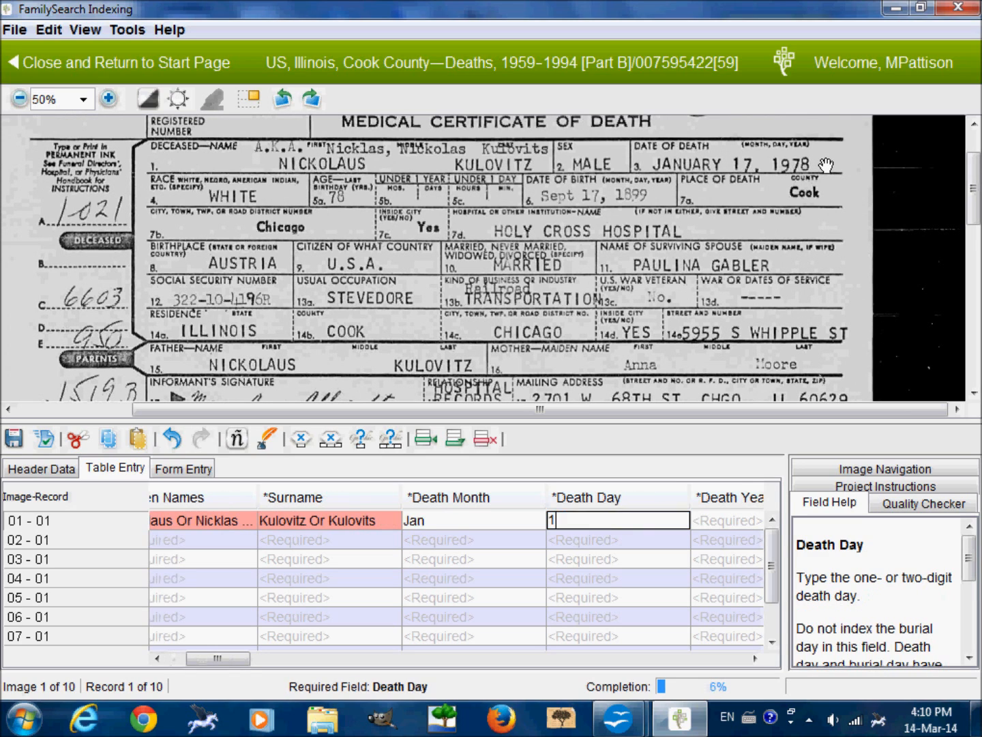
key("Tab")
type("1")
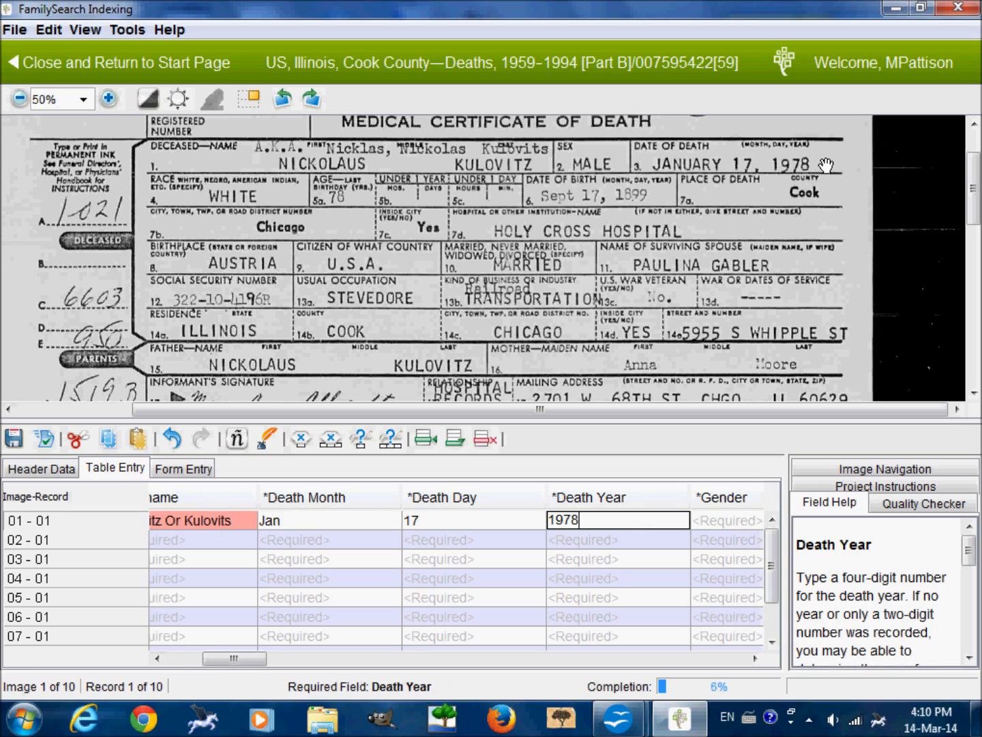
key("Tab")
Record the deceased's gender as M, race as White and age as 78 for record 01.
type("M")
key("Tab")
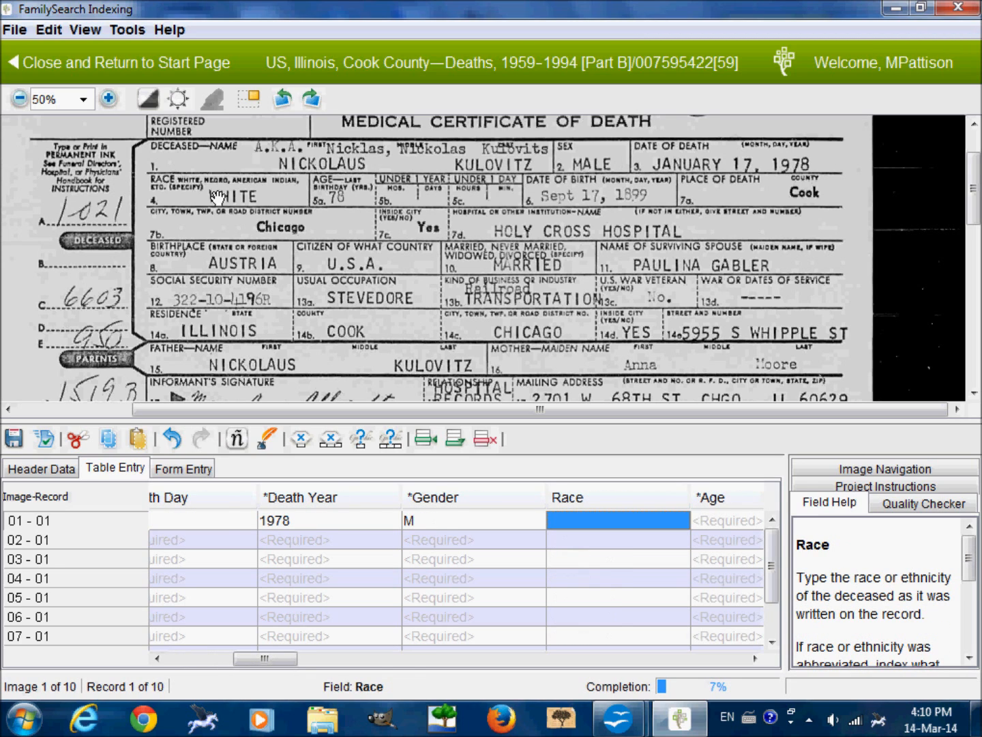
type("White")
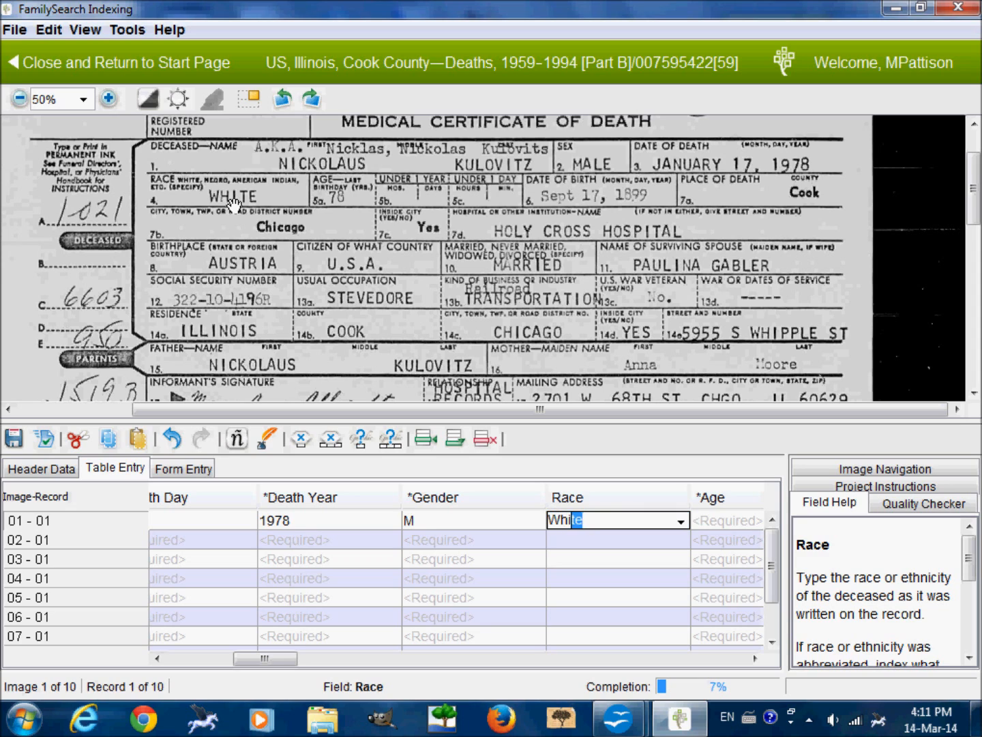
key("Tab")
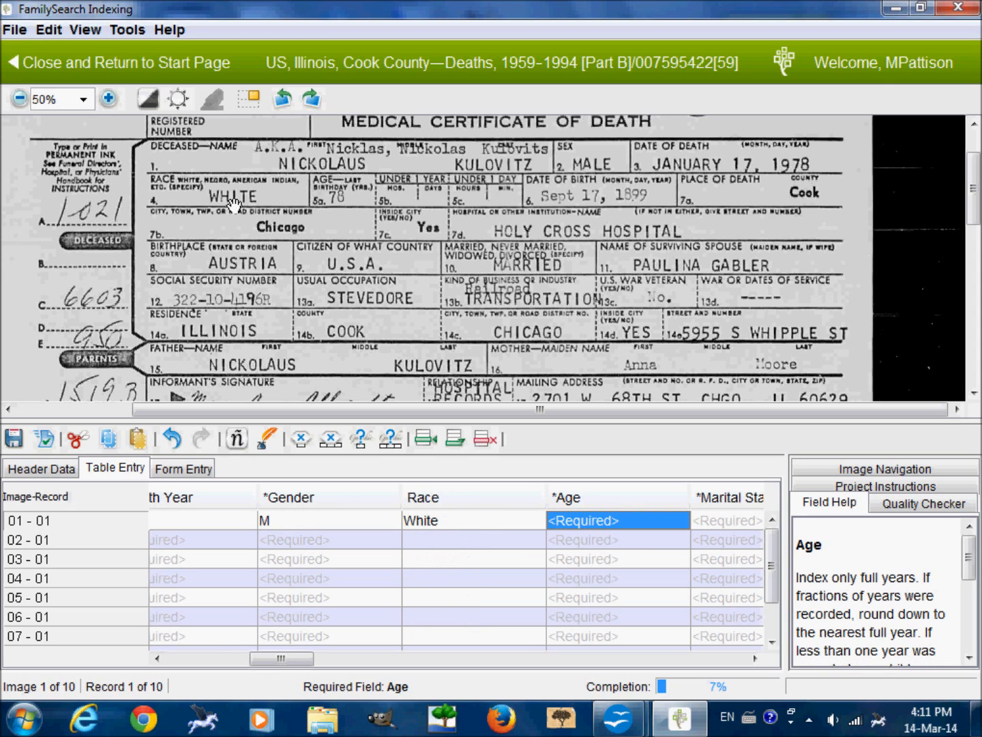
type("78")
key("Tab")
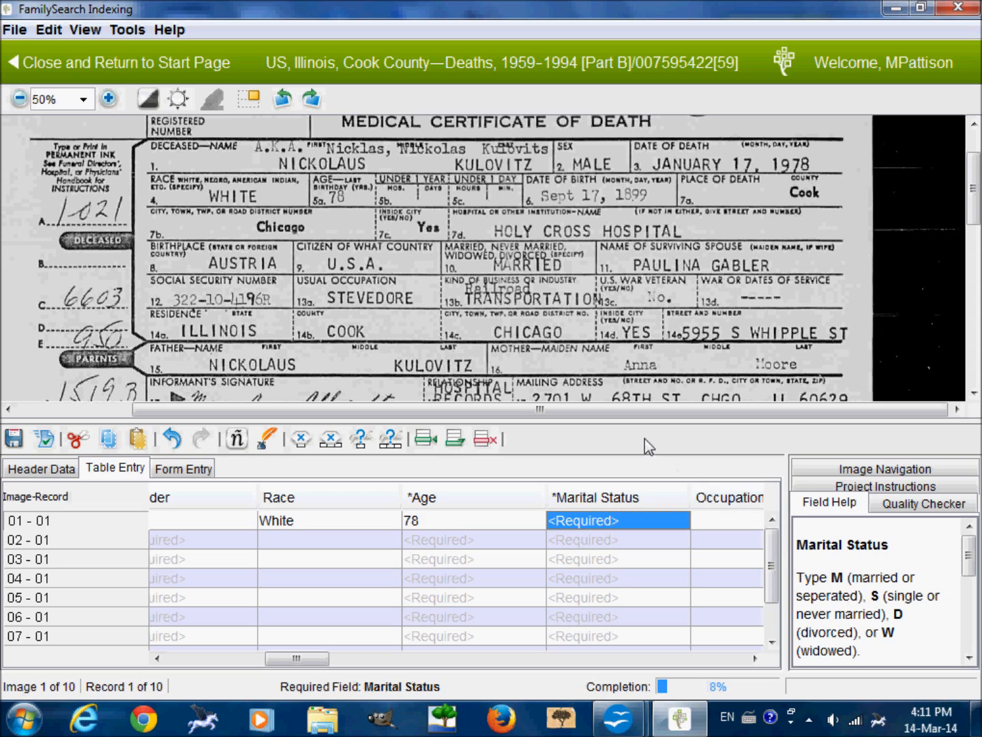
Set record 01's marital status to M and its occupation to Stevedore.
type("M")
key("Tab")
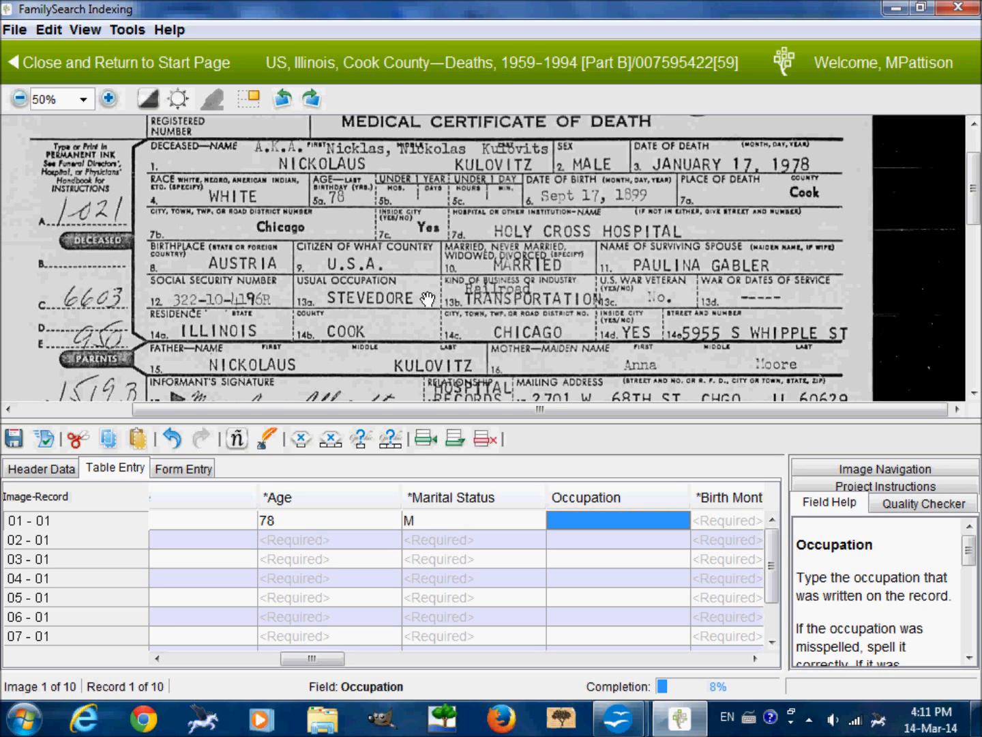
type("Stevedor")
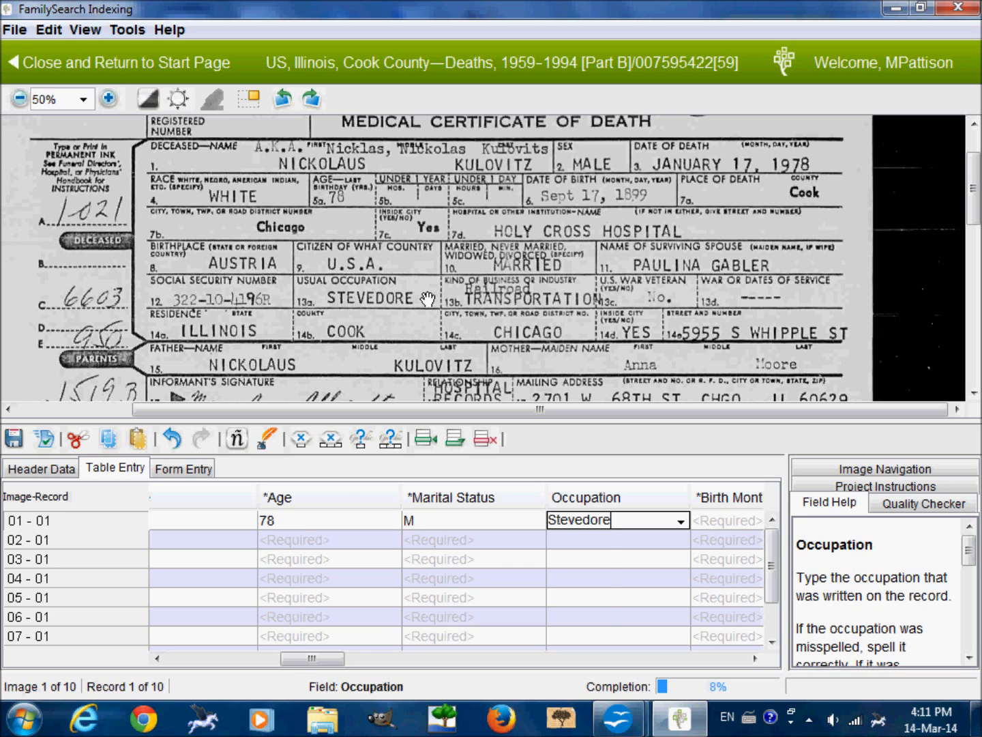
type("e")
key("Tab")
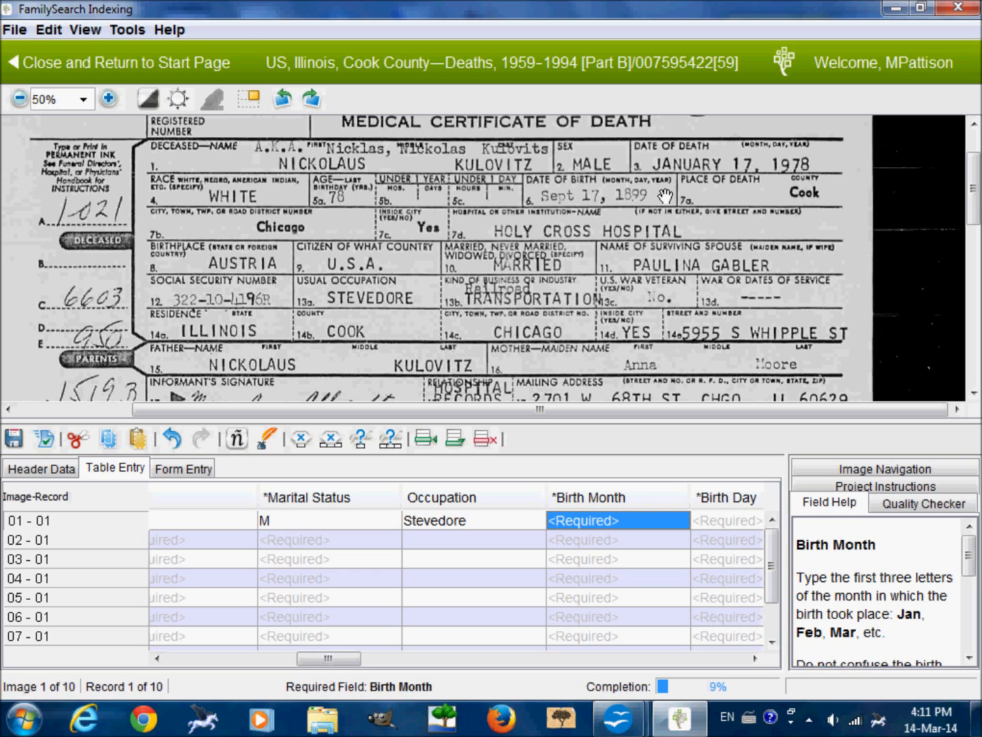
Enter the deceased's birth month, day and year from the certificate into record 01.
type("Sep")
key("Tab")
type("17")
key("Tab")
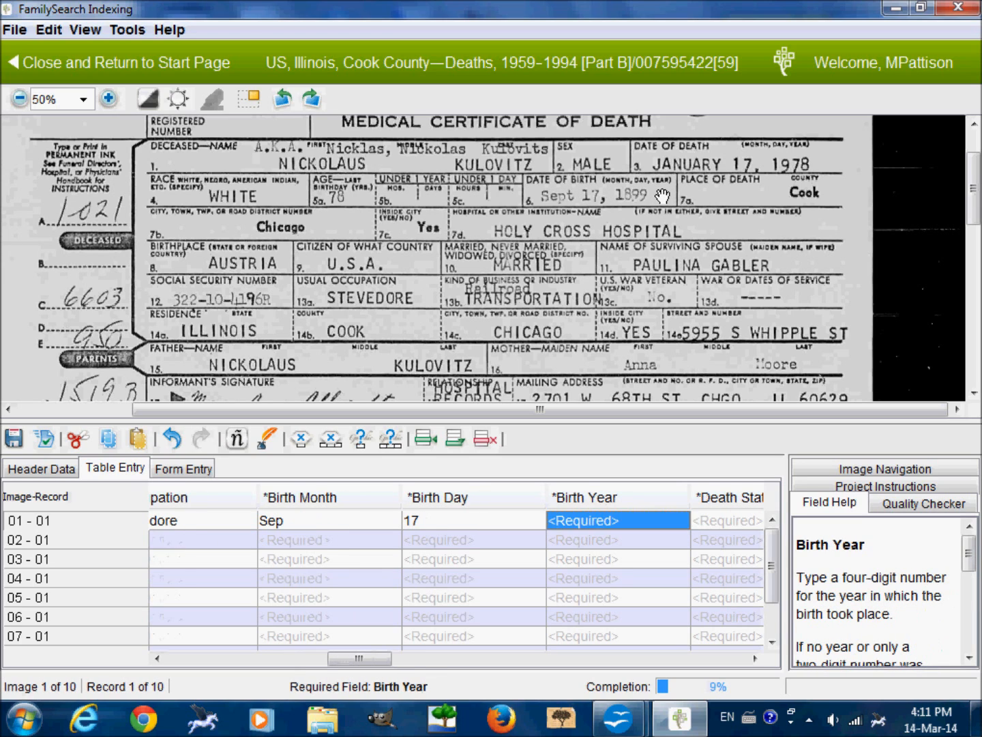
type("1899")
key("Tab")
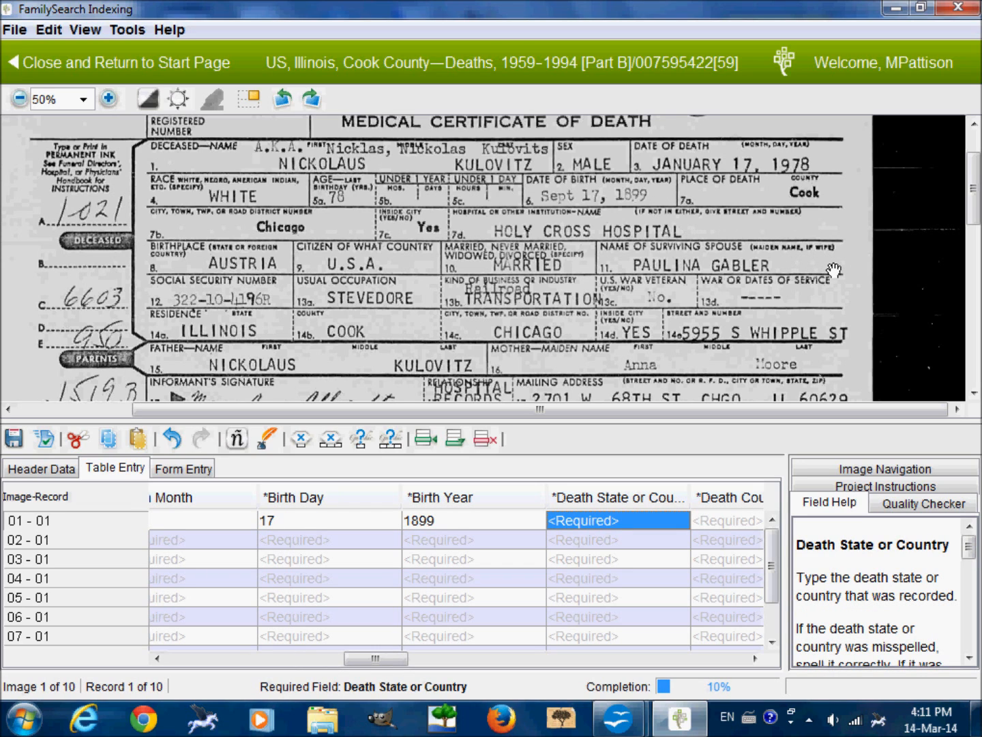
Enter record 01's death place as state Illinois, county Cook and city Chicago.
mouse_move(834, 270)
left_mouse_down()
mouse_move(833, 340)
mouse_move(825, 208)
mouse_move(823, 265)
left_mouse_up()
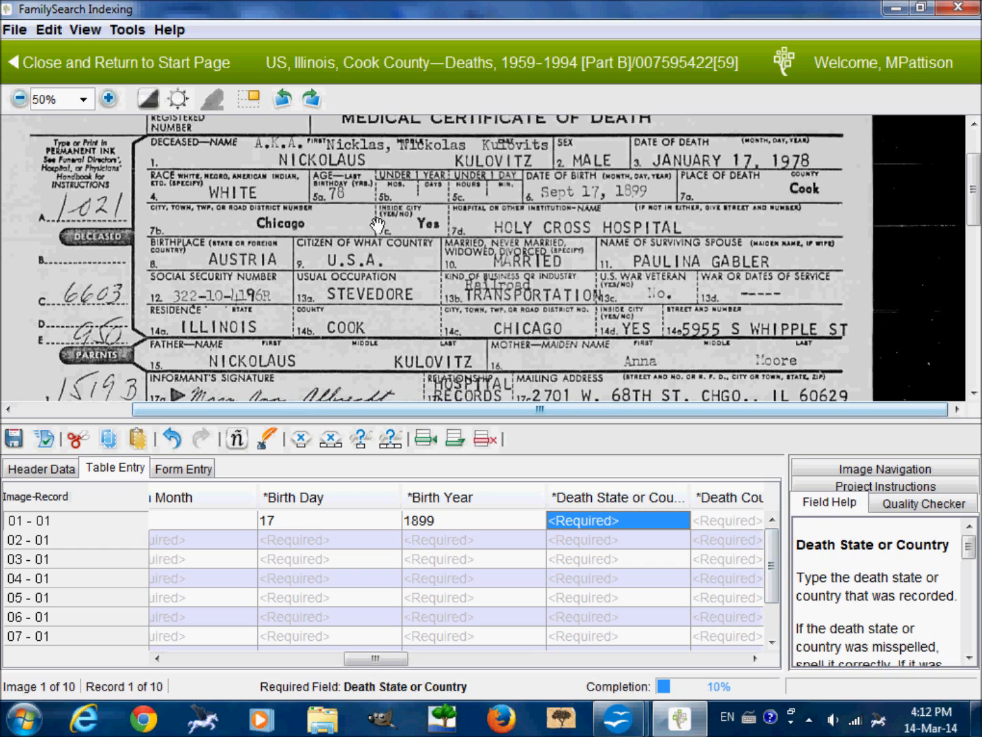
mouse_move(378, 225)
left_mouse_down()
mouse_move(378, 291)
mouse_move(378, 246)
left_mouse_up()
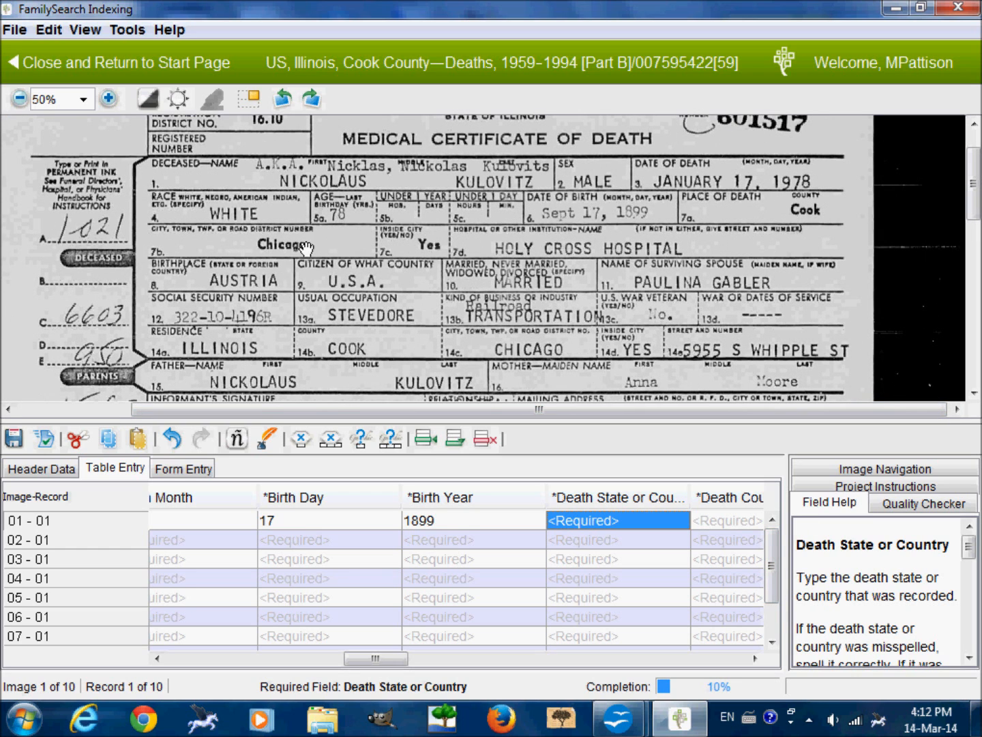
left_click_drag(304, 246, 304, 285)
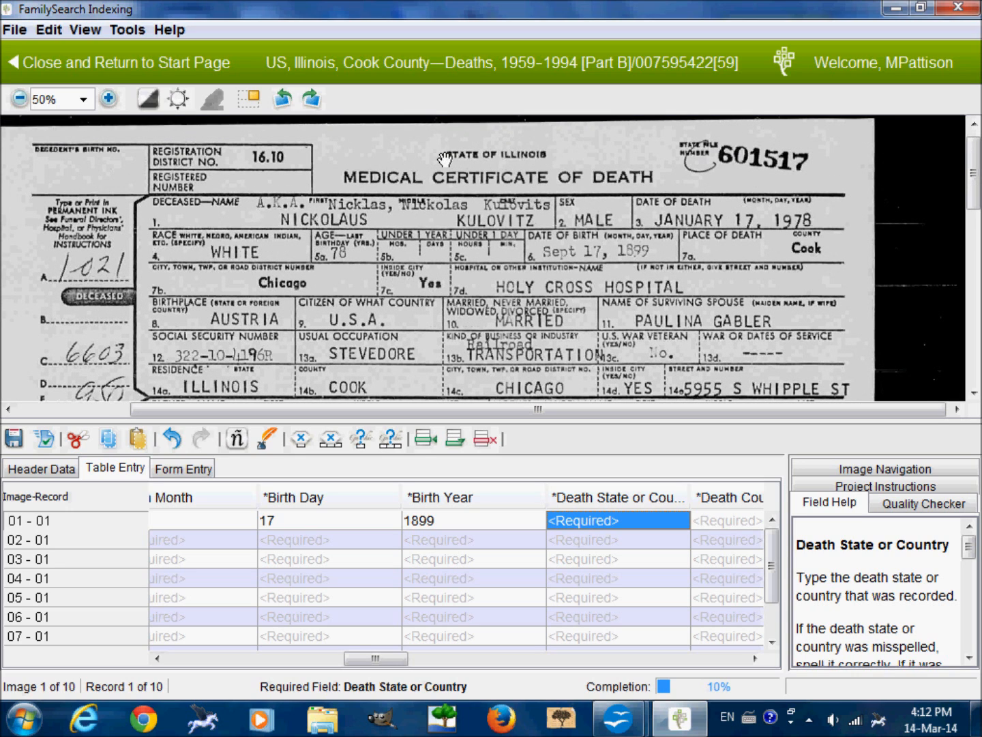
type("Illinois")
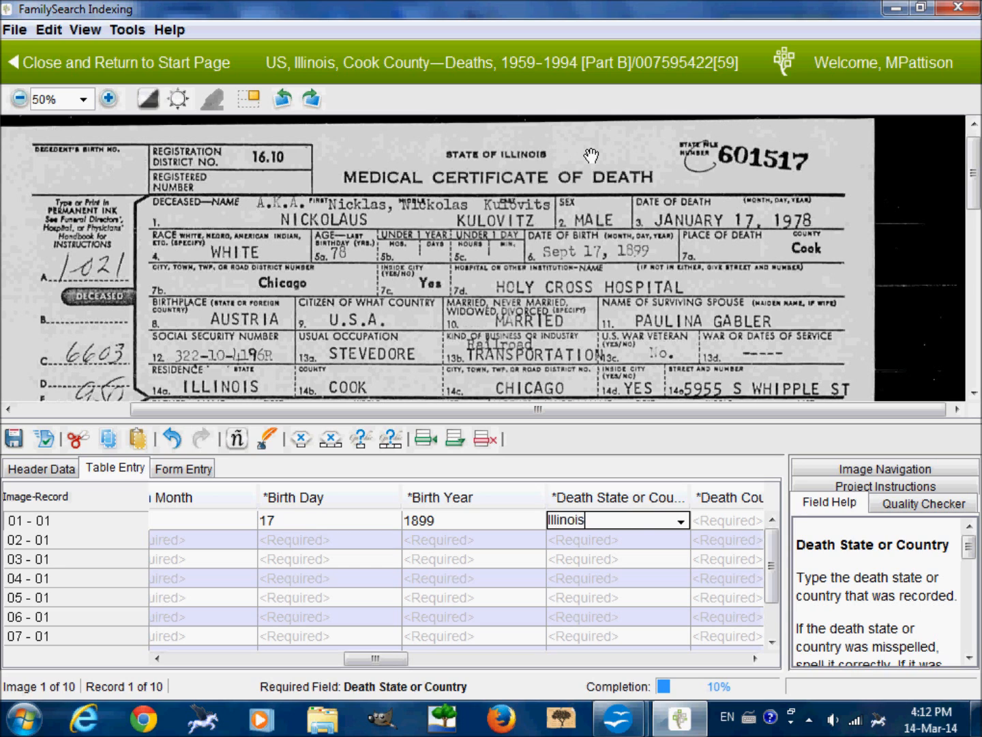
key("Tab")
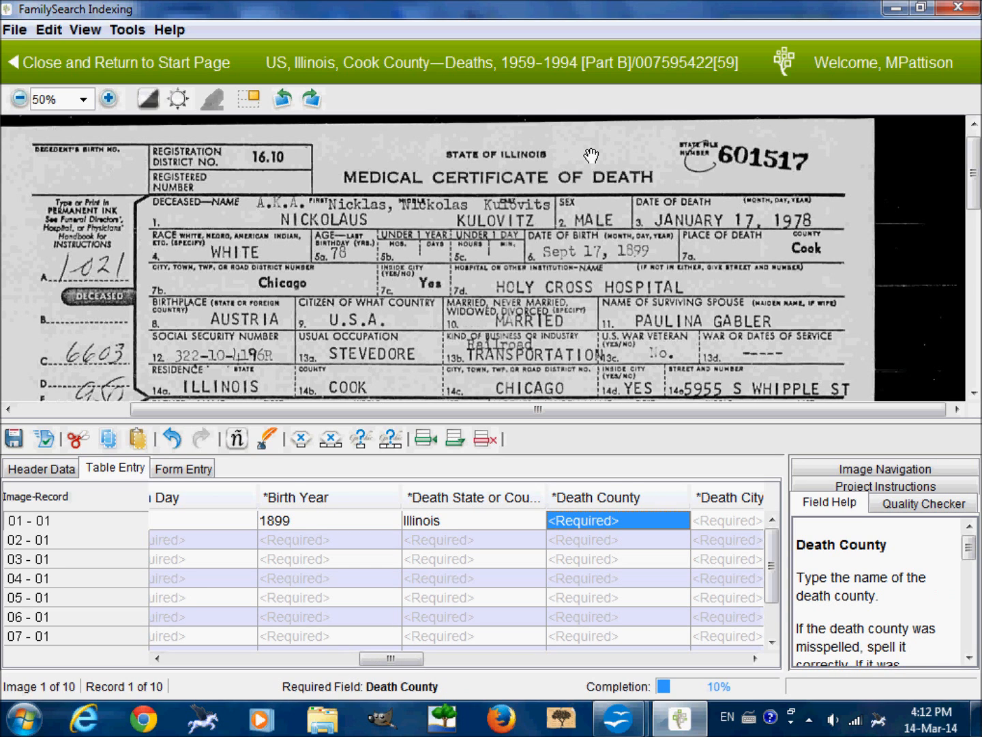
left_click_drag(604, 216, 599, 193)
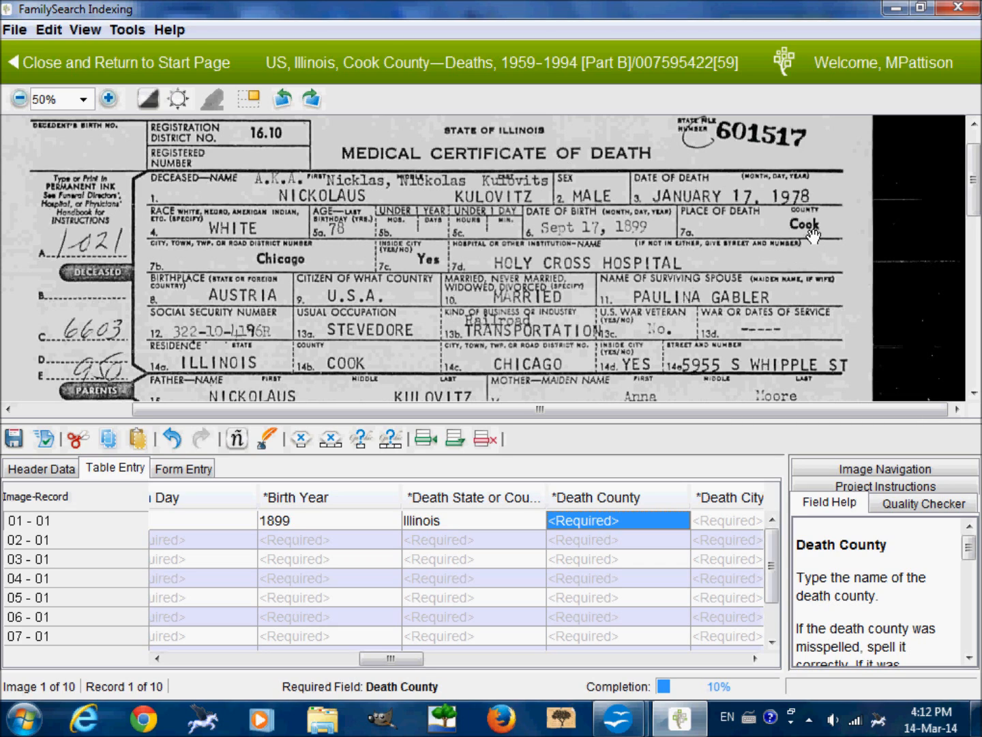
type("Cook")
key("Tab")
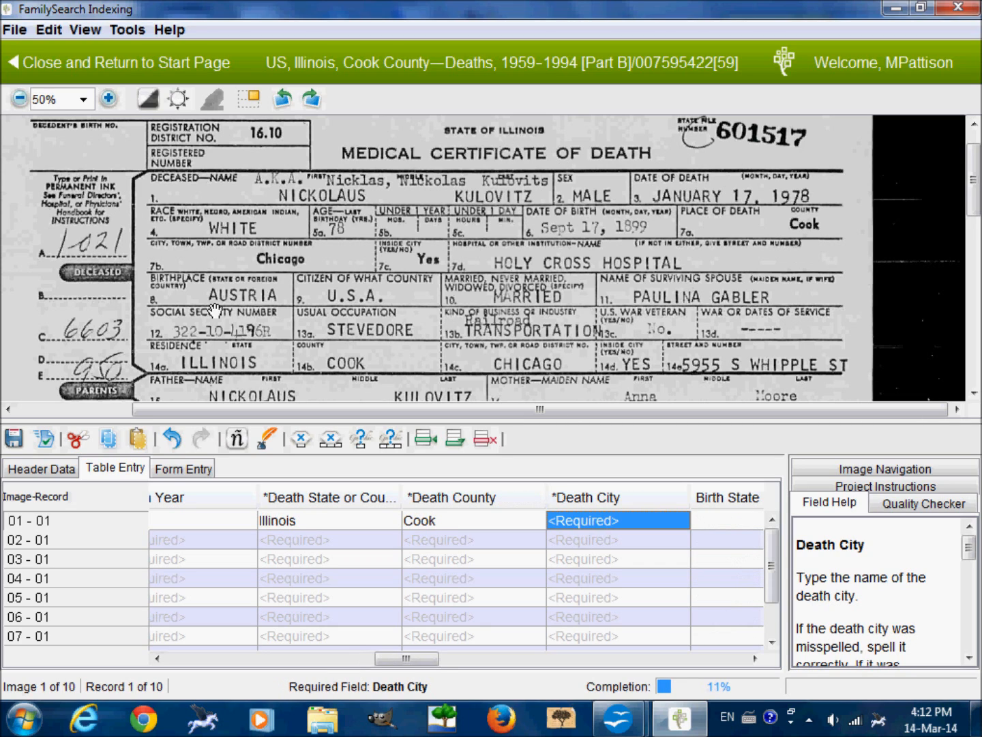
type("Chicago")
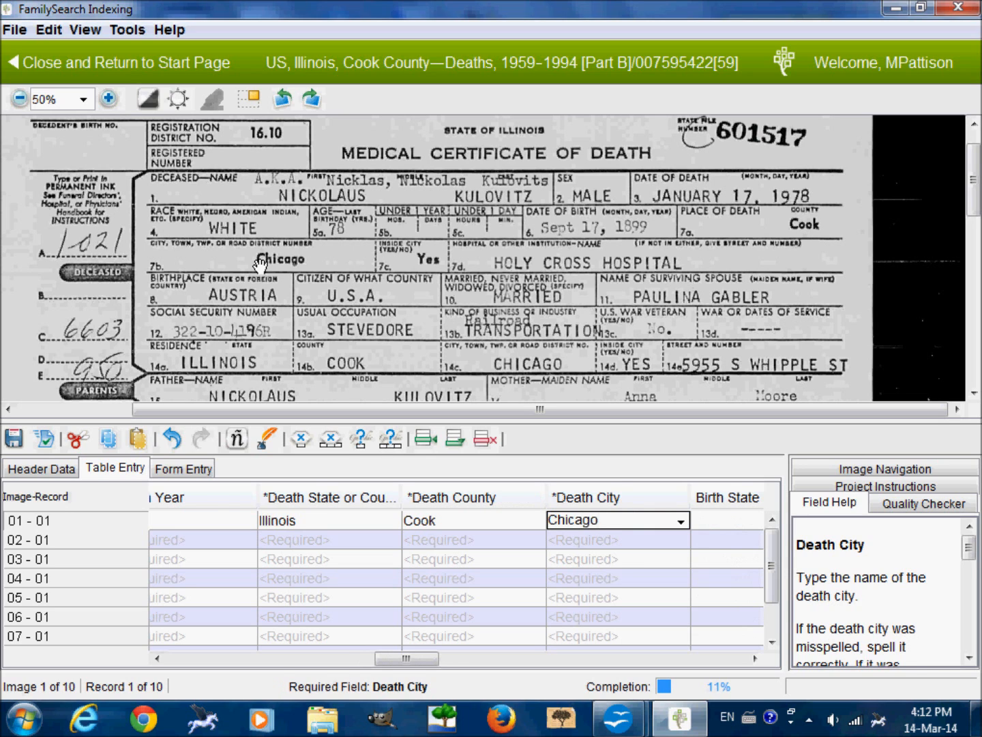
key("Tab")
Set record 01's birth state or country to Austria, leaving the birth county and birth city blank.
left_click_drag(191, 285, 198, 258)
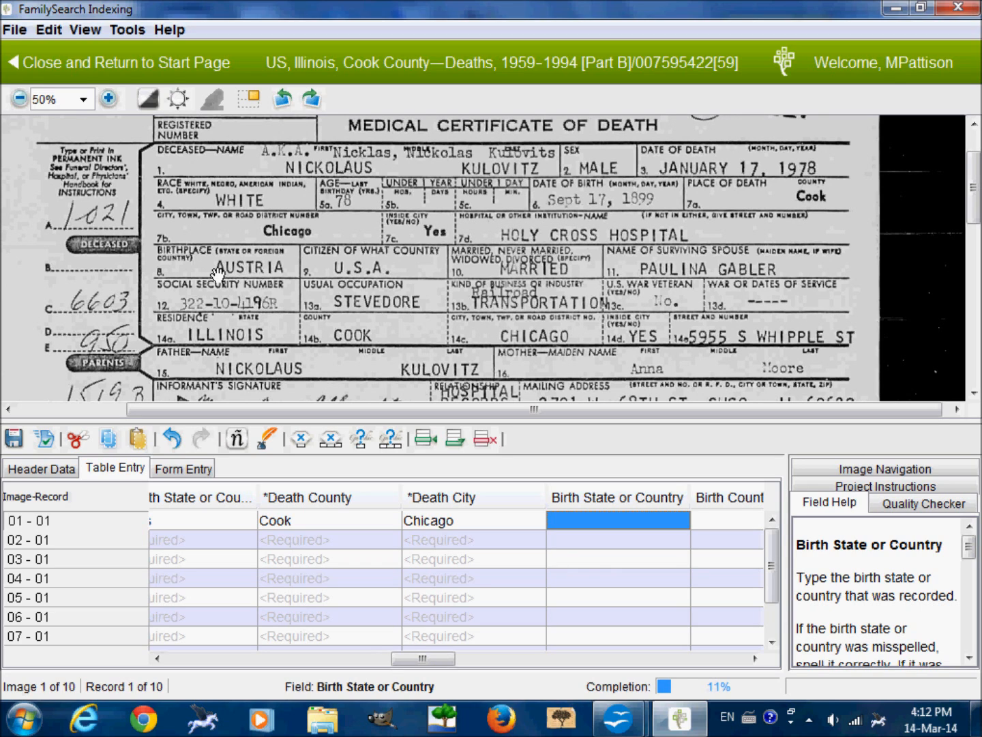
type("Aus")
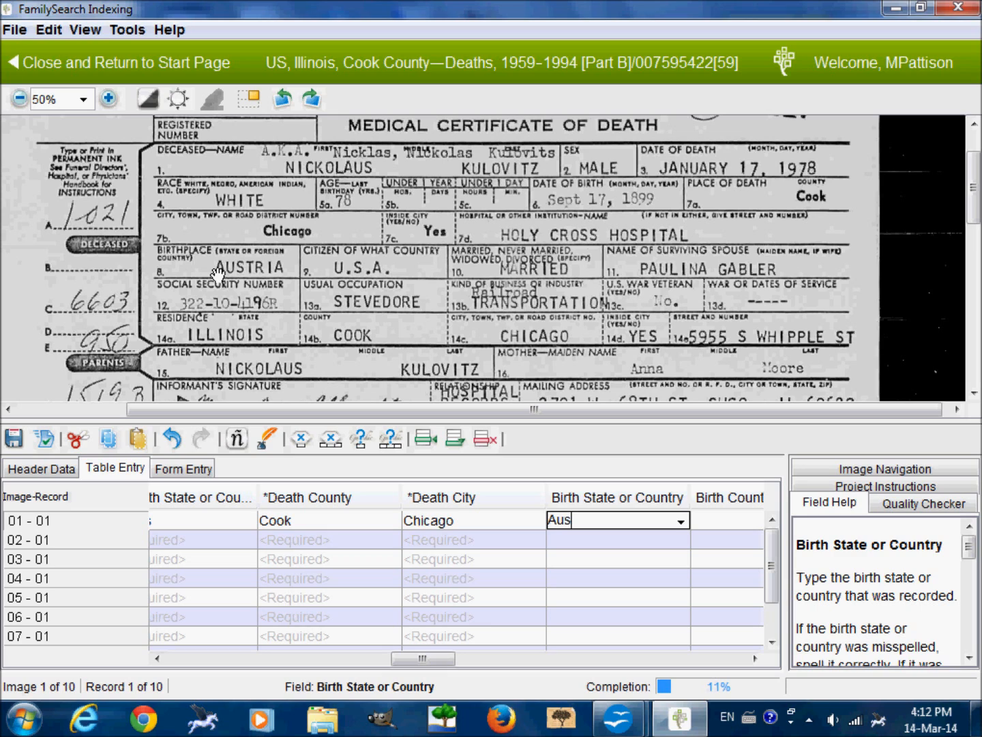
type("tria")
key("Tab")
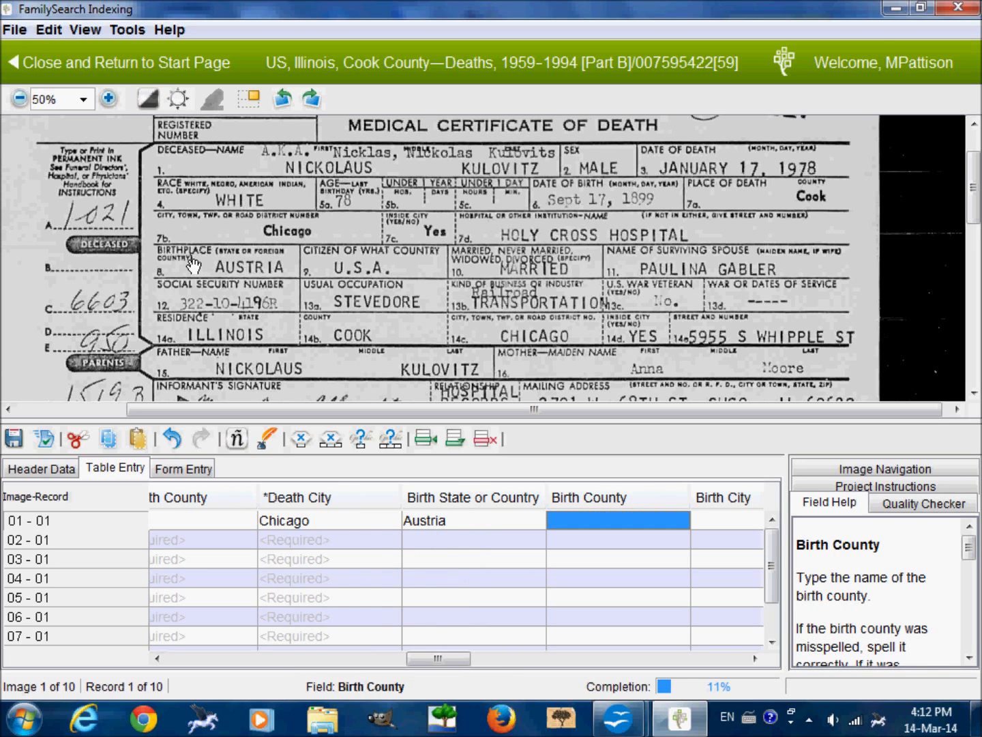
key("Tab")
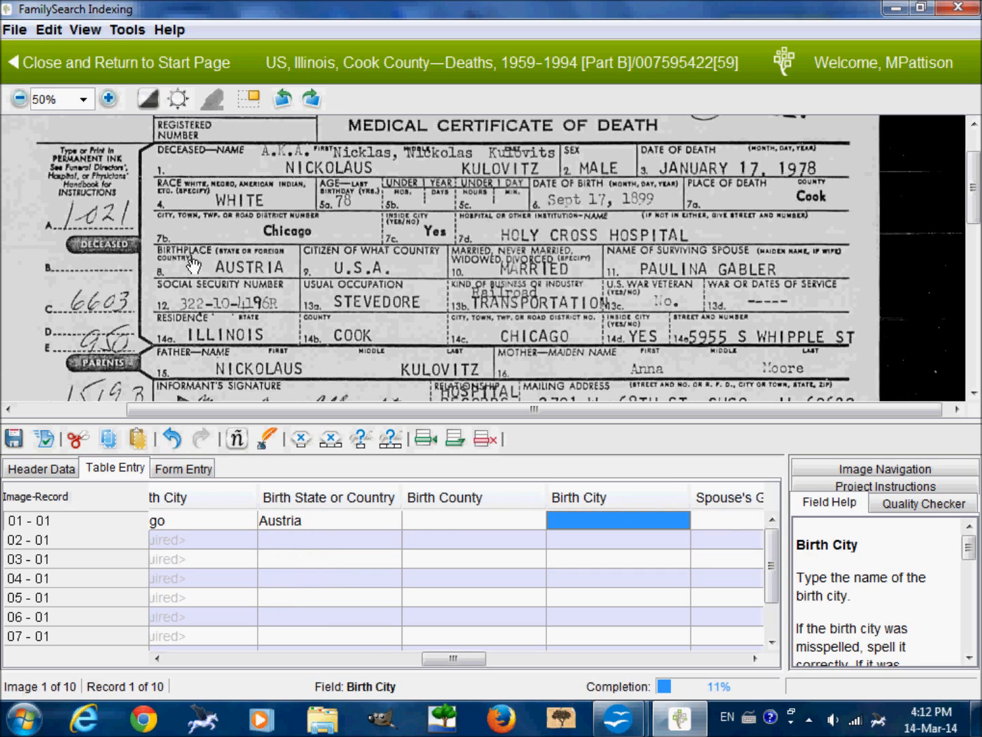
key("Tab")
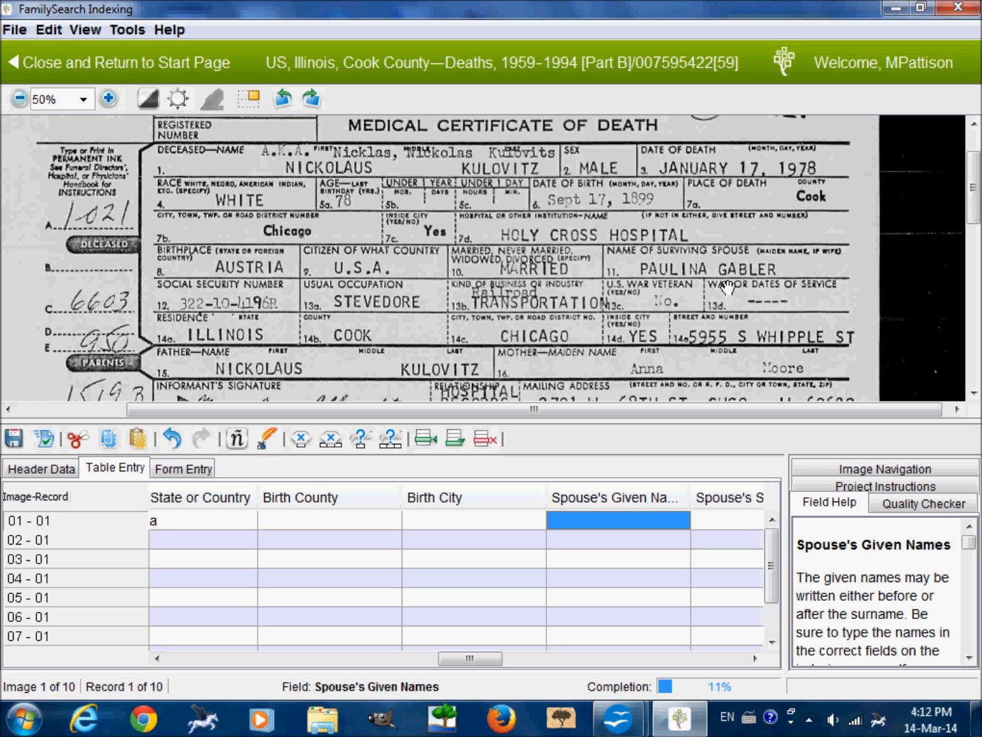
Enter the surviving spouse's given name and surname from the certificate into record 01.
left_click_drag(696, 273, 688, 279)
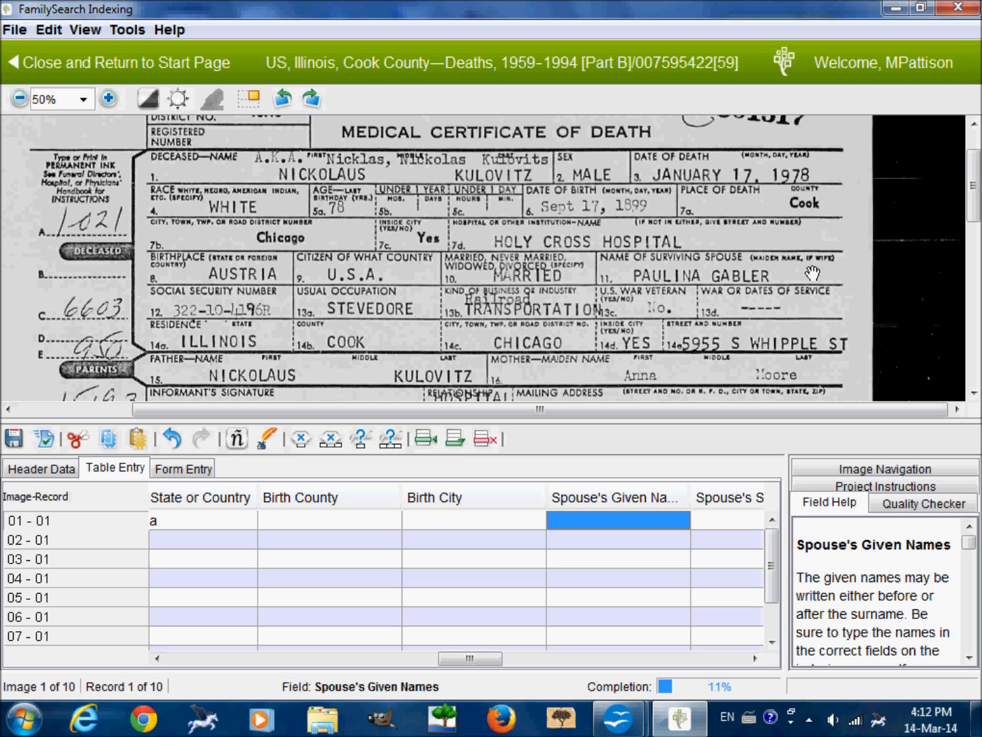
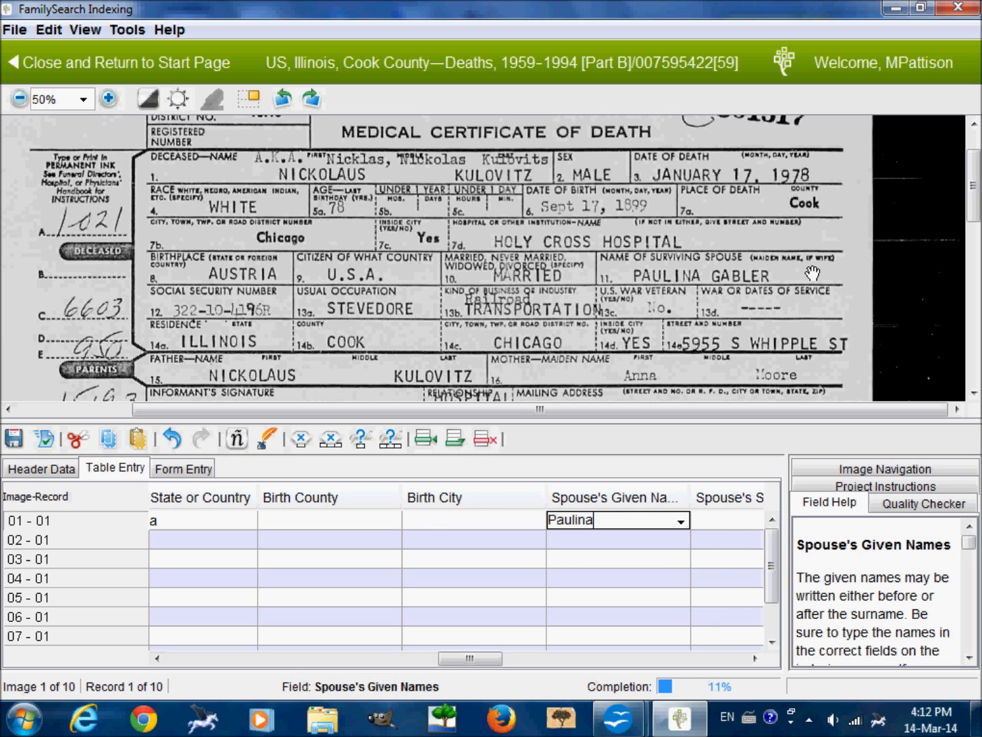
key("Tab")
left_click_drag(812, 273, 807, 249)
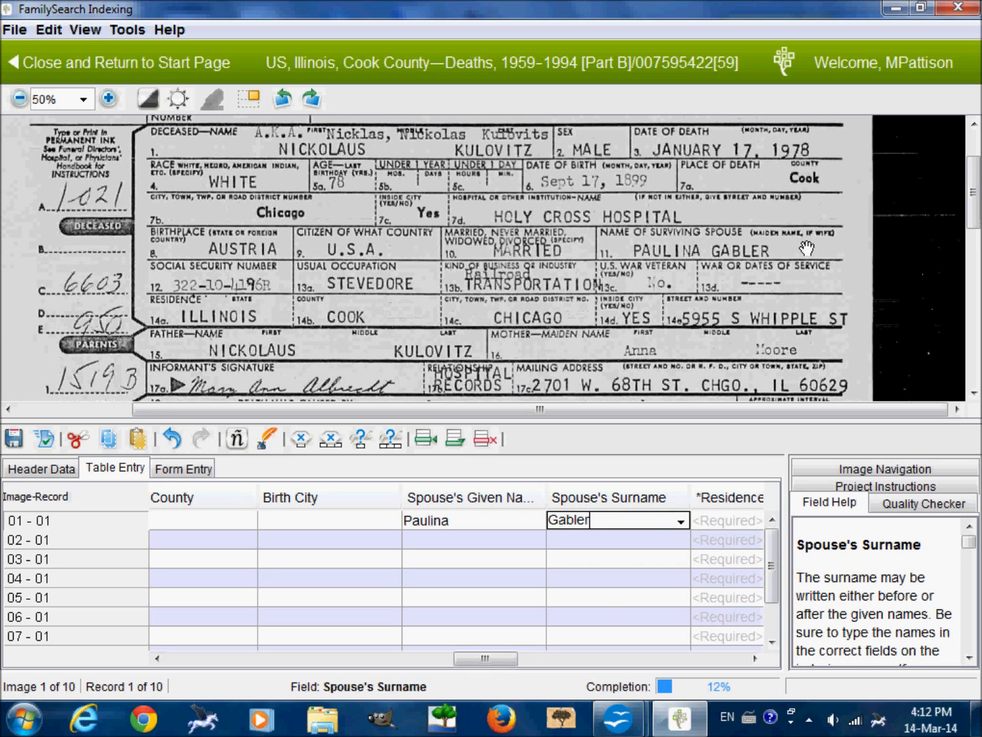
key("Tab")
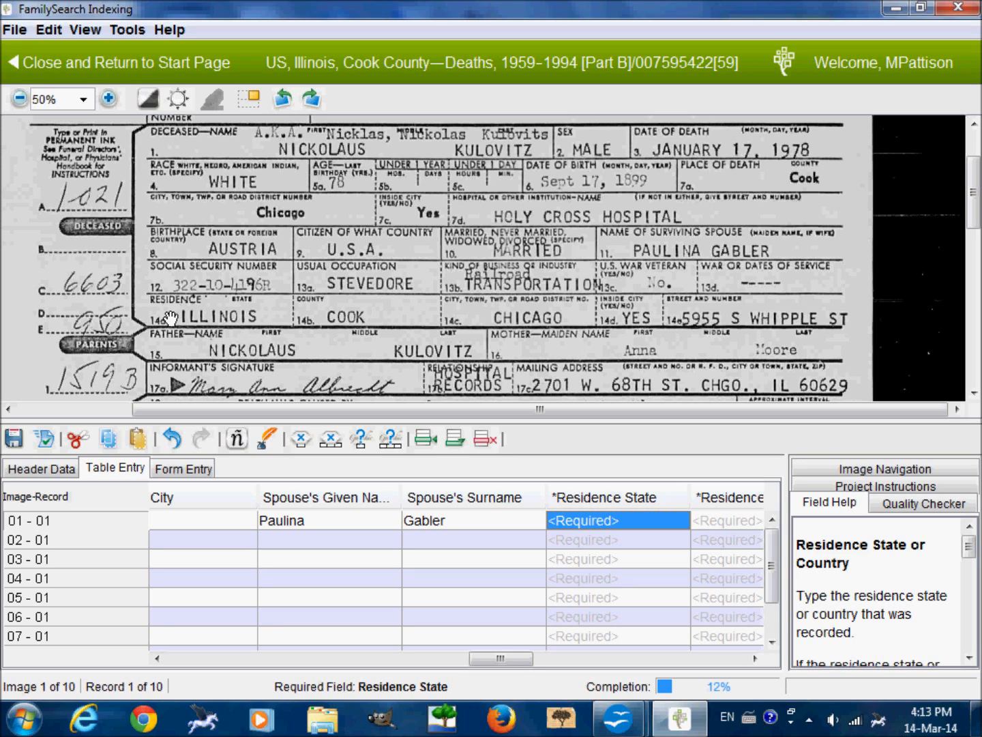
Set record 01's residence state to Illinois, residence county to Cook and residence city to Chicago.
type("Illinois")
key("Tab")
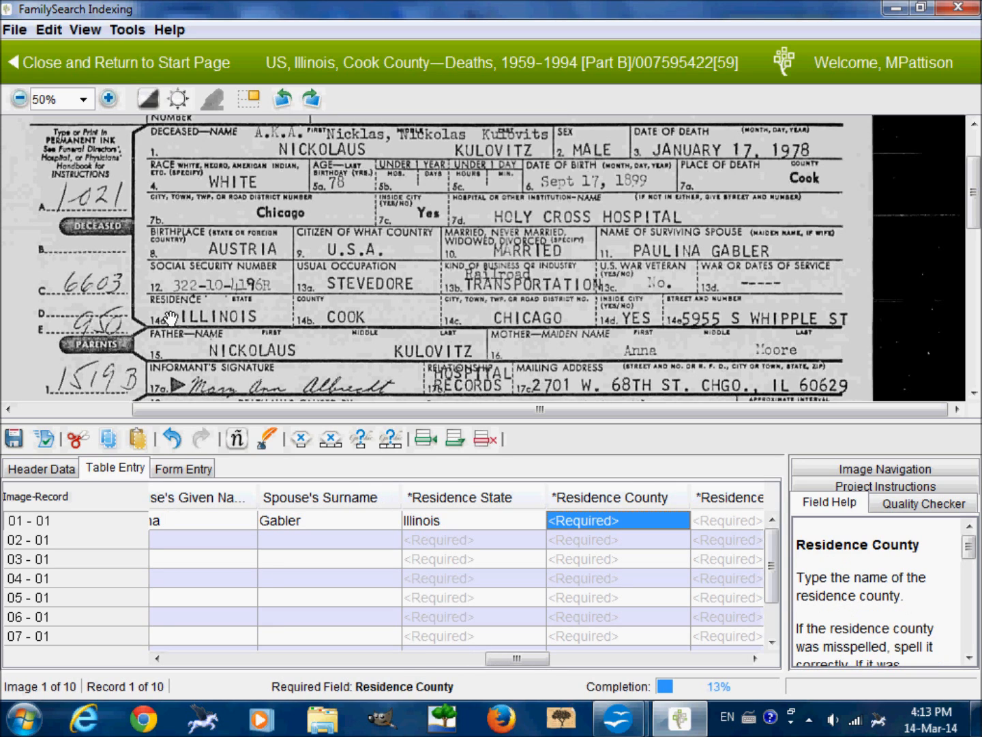
type("Cook")
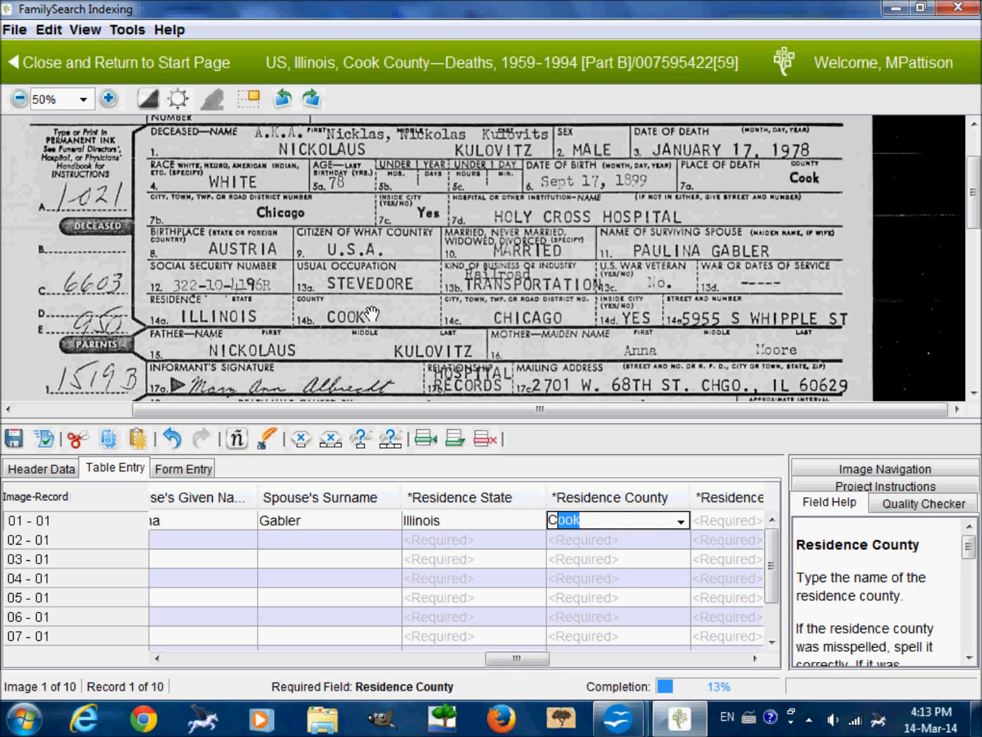
key("Tab")
type("C")
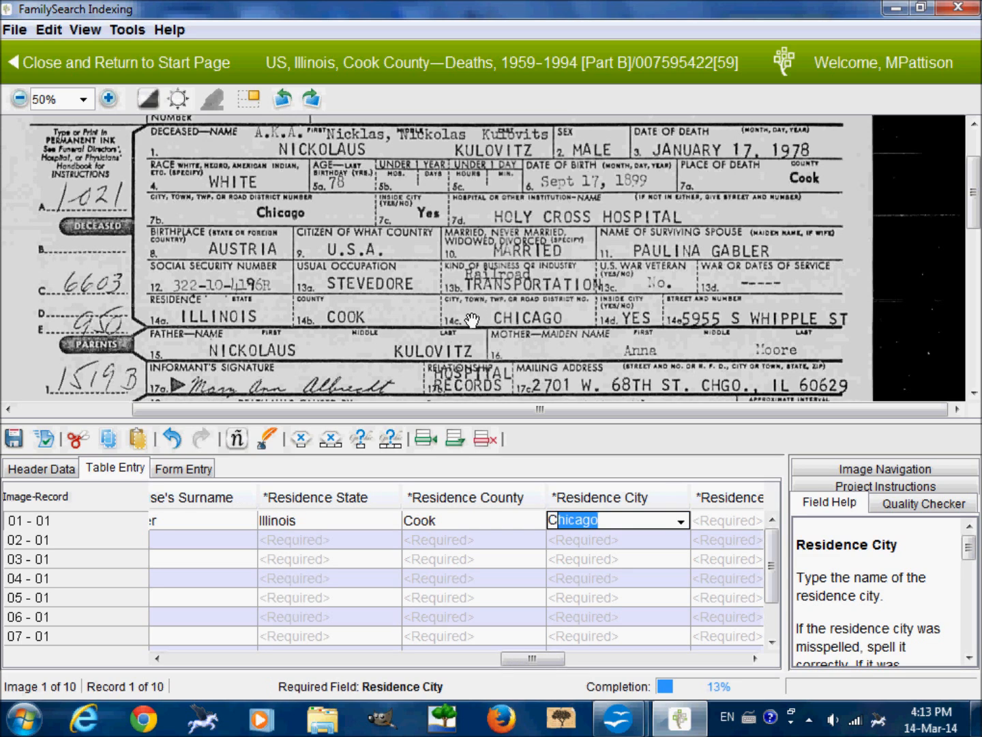
key("Tab")
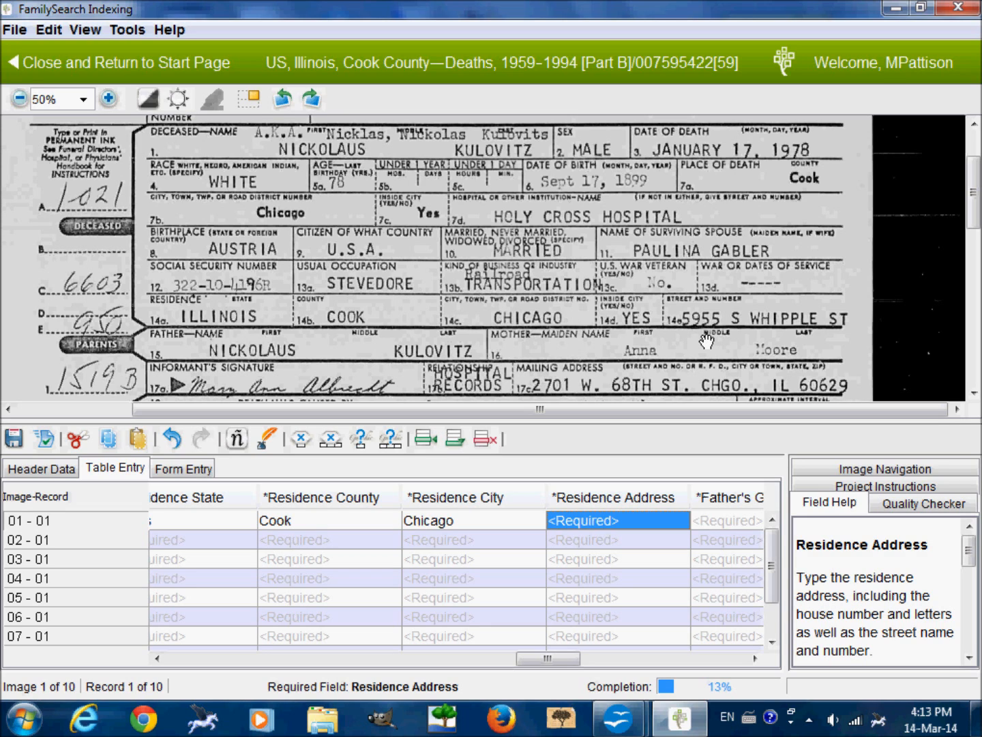
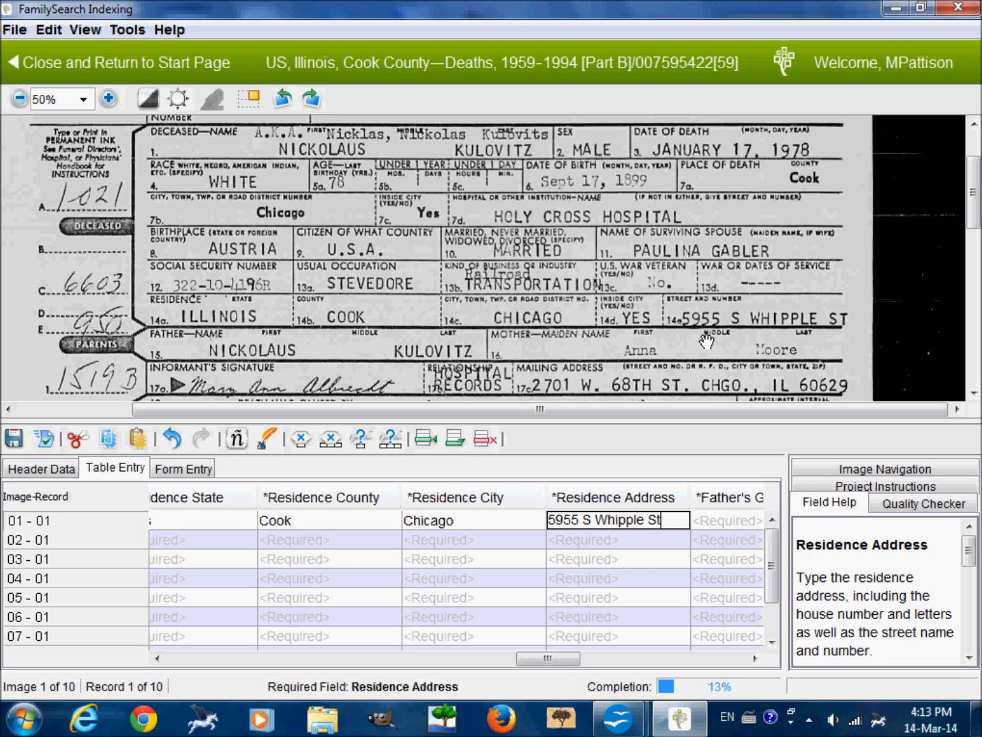
Enter the deceased's street address from the certificate as record 01's residence address.
key("Tab")
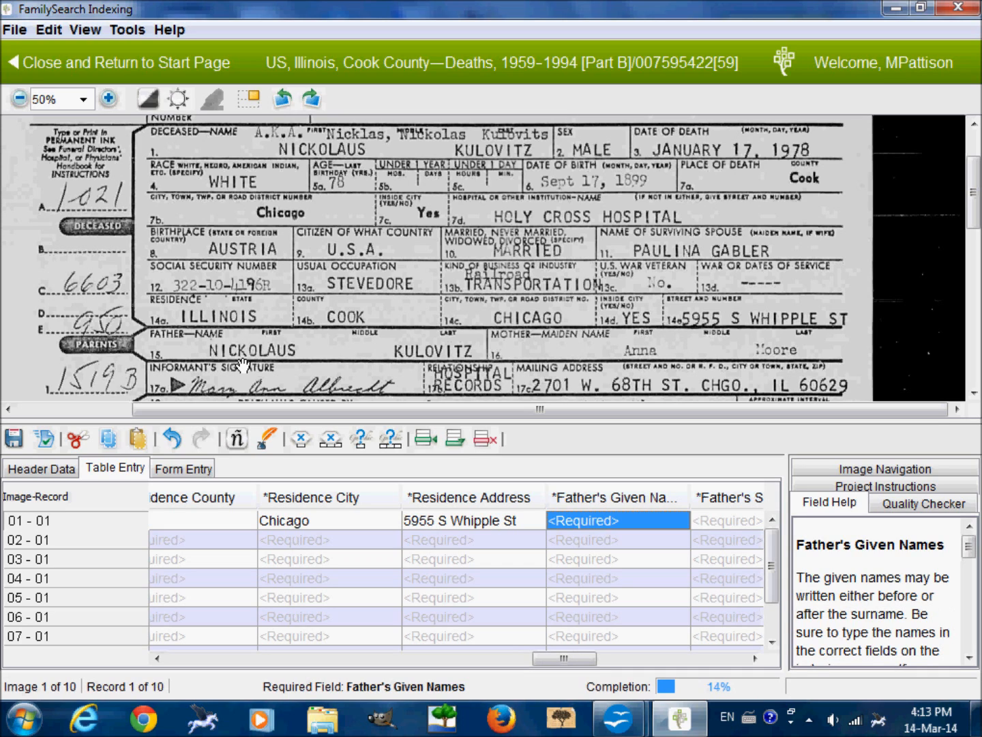
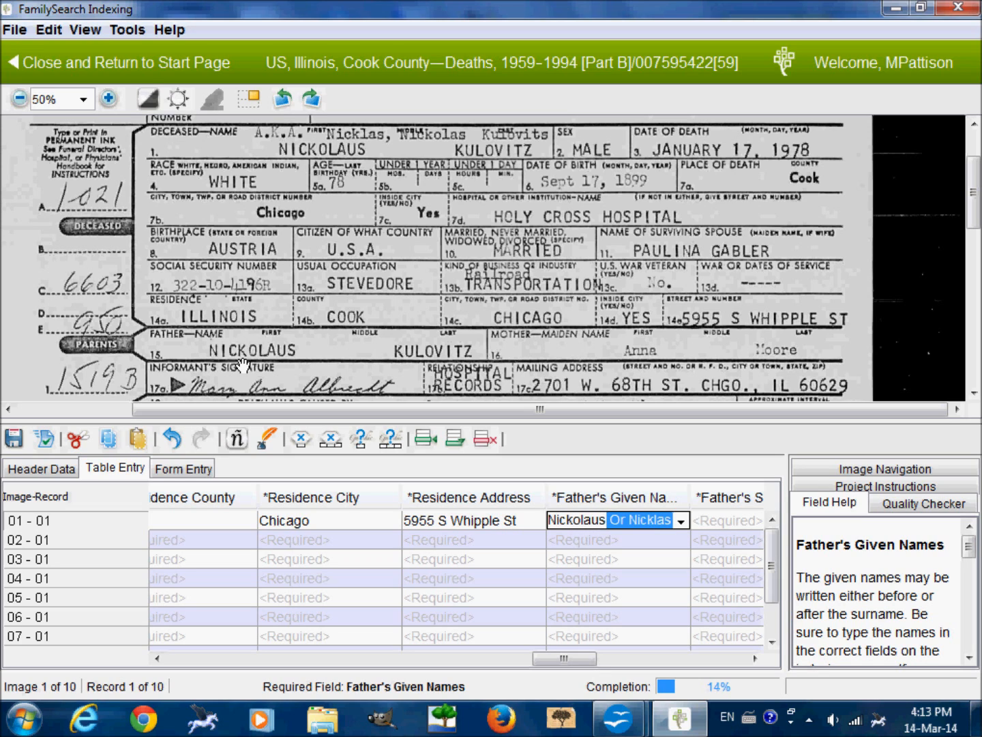
Enter the father's given name and surname into record 01, removing the extra text suggested by auto-completion.
key("Delete")
key("Tab")
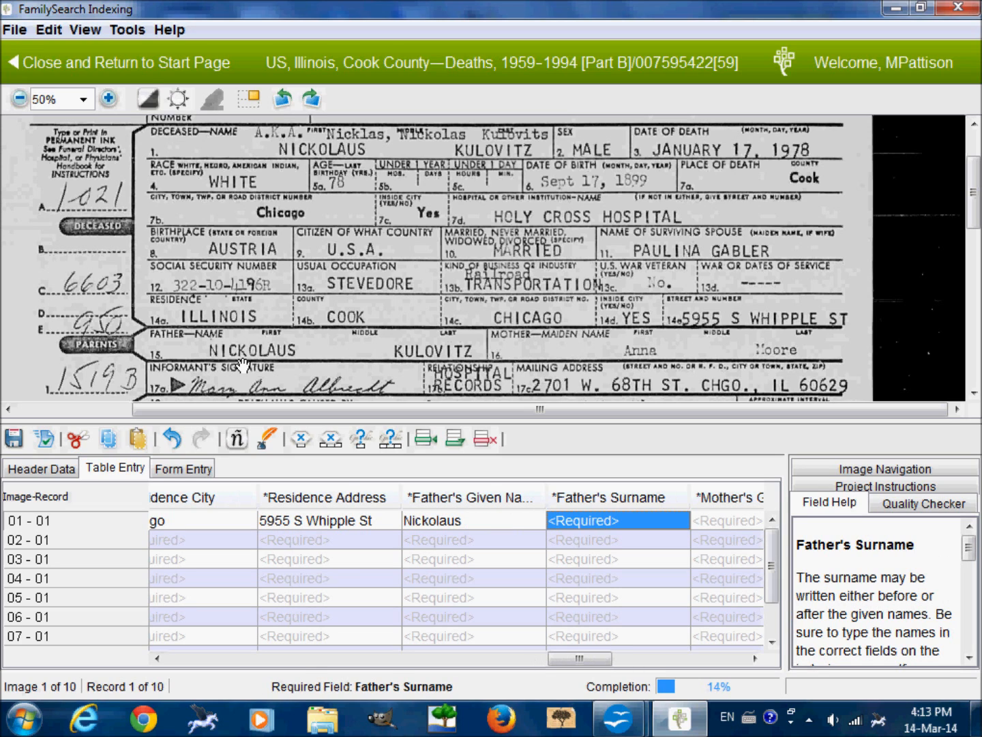
key("Delete")
key("Tab")
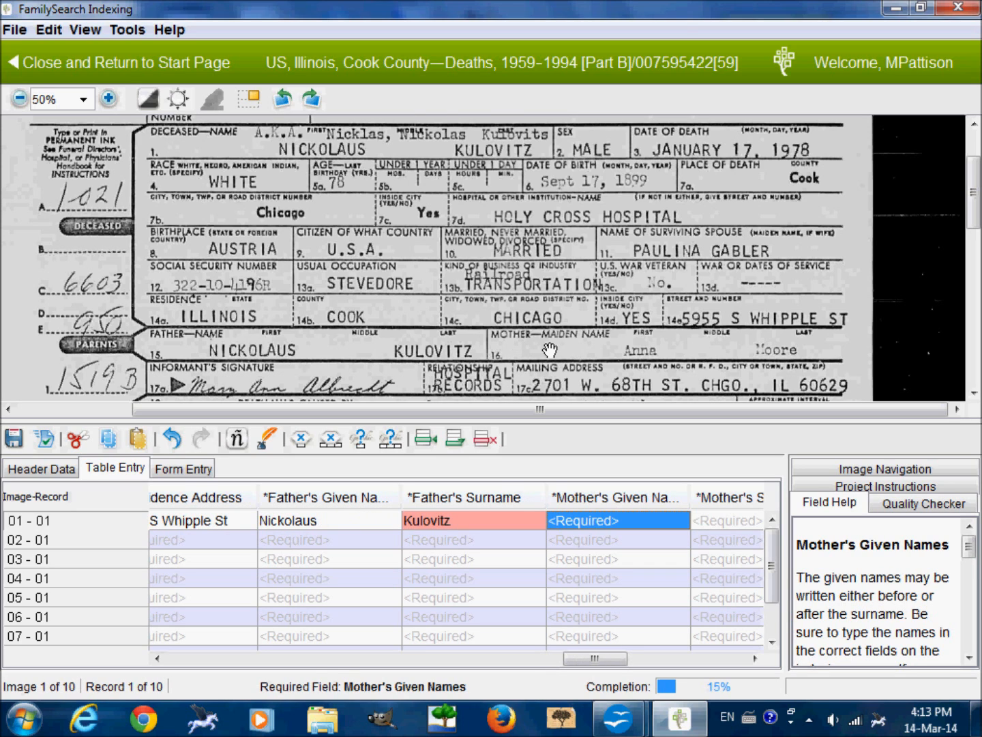
Enter the mother's given name and maiden surname from the certificate into record 01.
left_click_drag(549, 349, 523, 353)
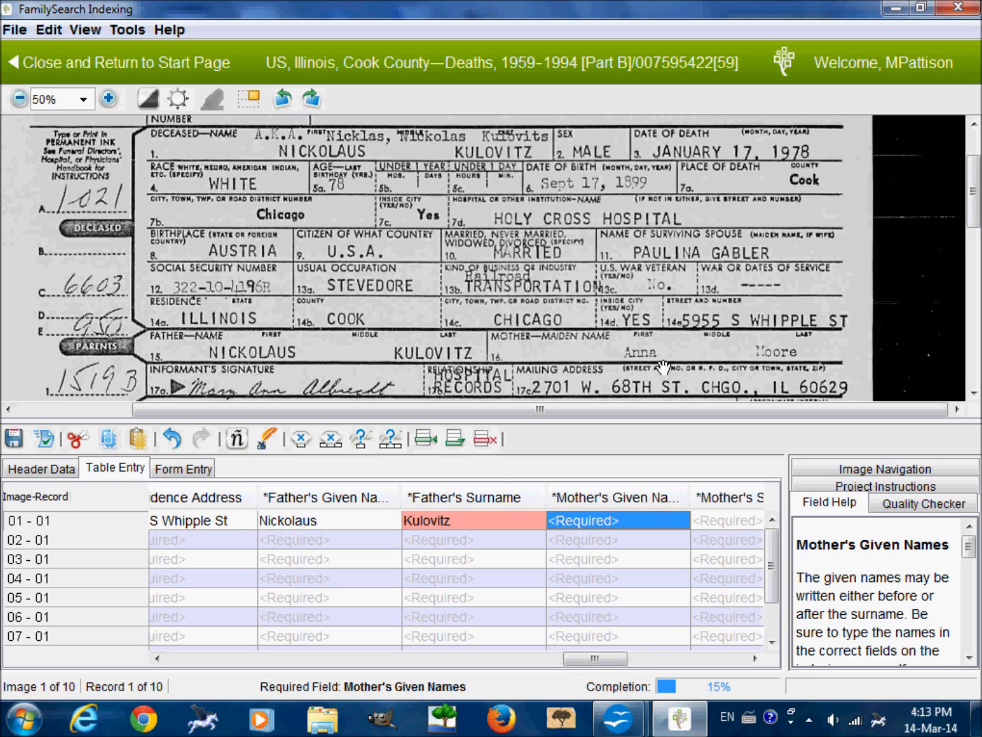
key("Tab")
key("shift+Tab")
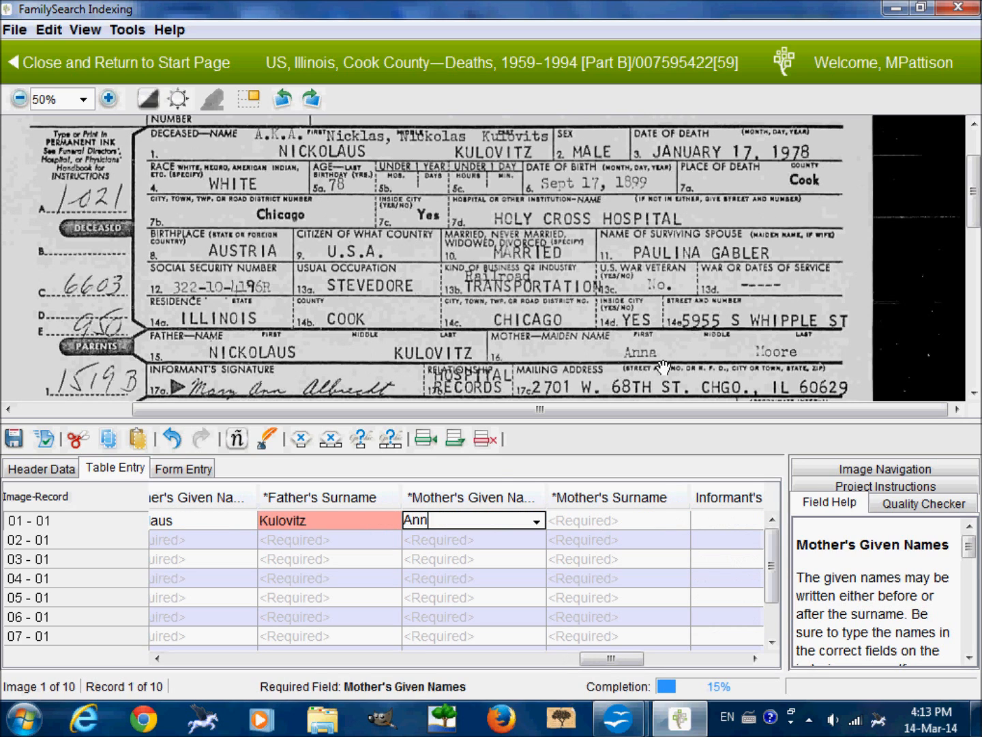
key("Tab")
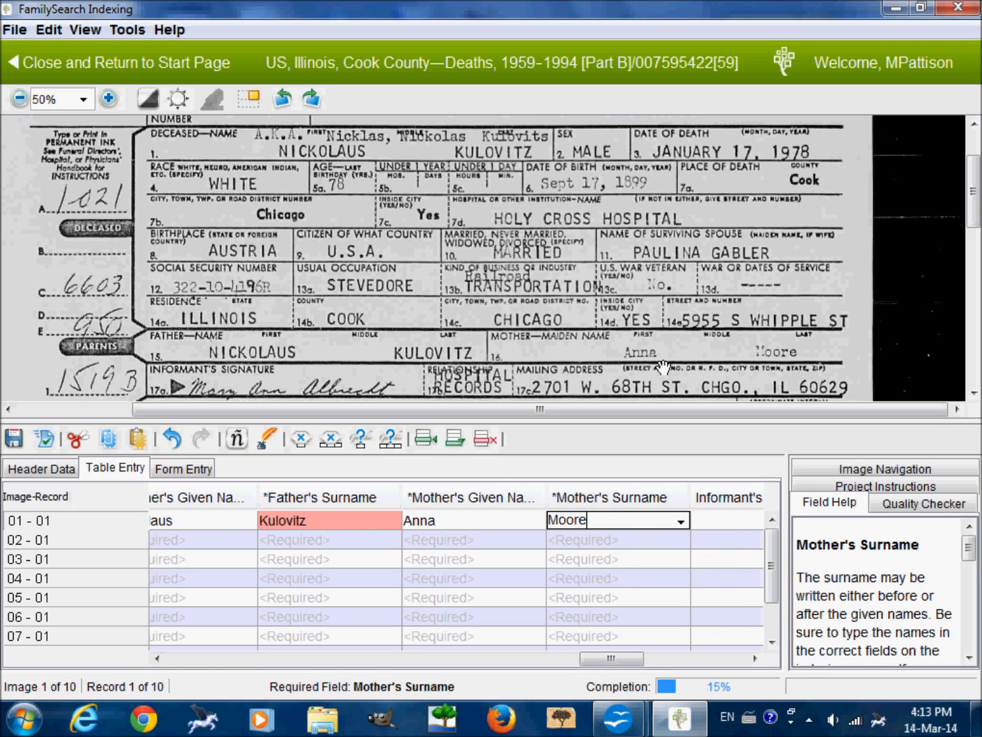
key("Tab")
Enter the informant's given names and surname, as signed on the certificate, into record 01.
left_click_drag(573, 363, 574, 344)
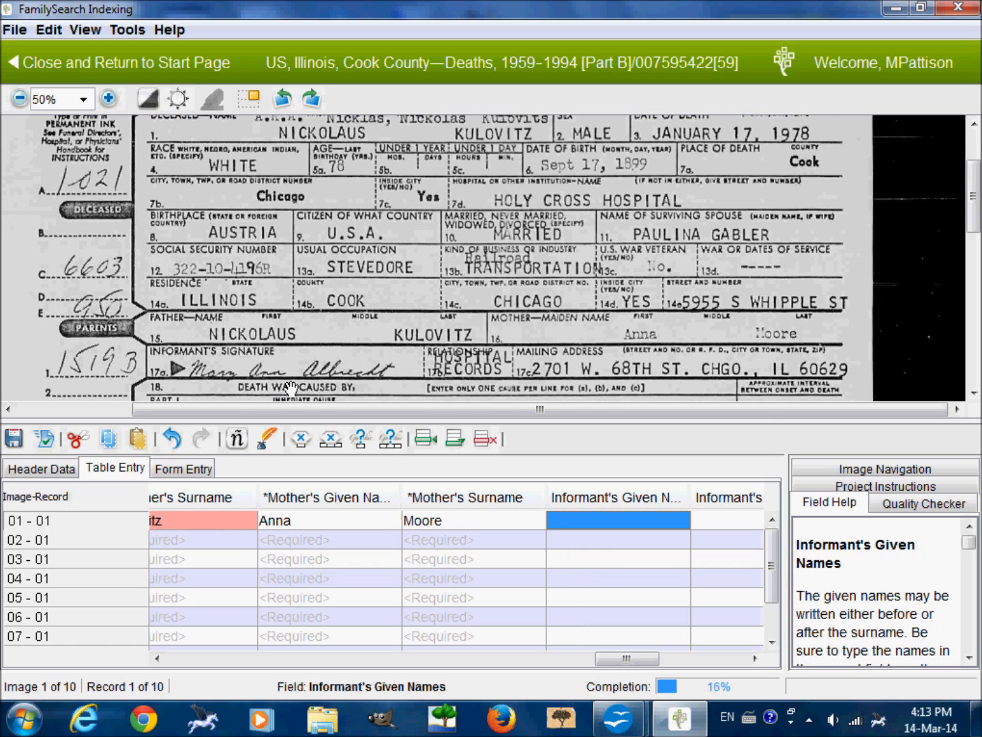
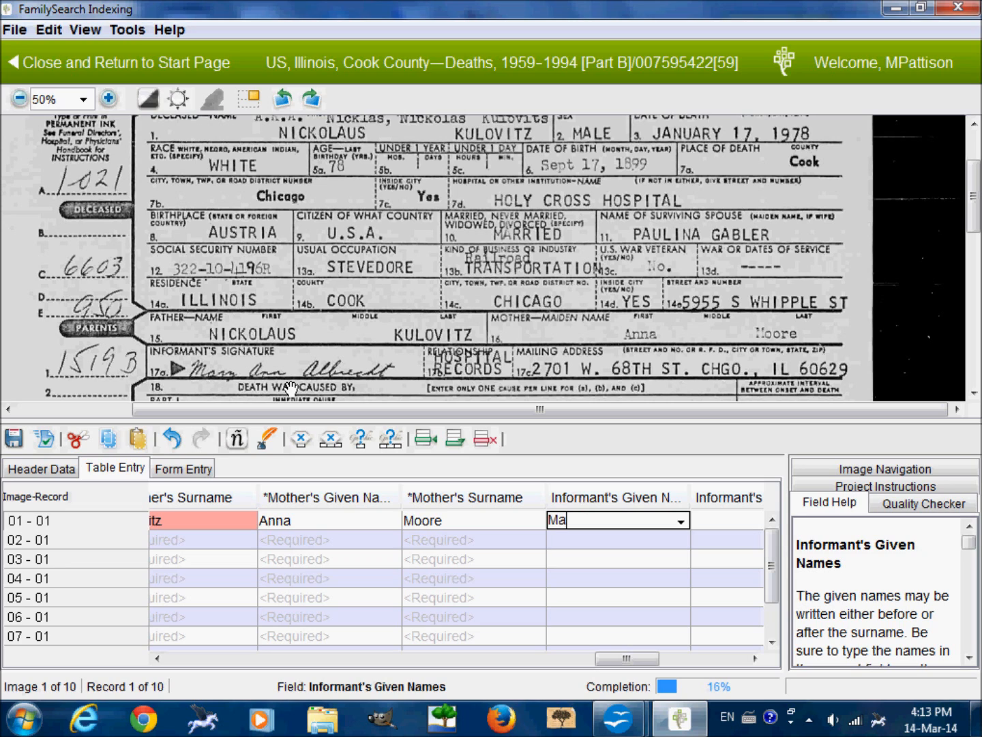
key("Tab")
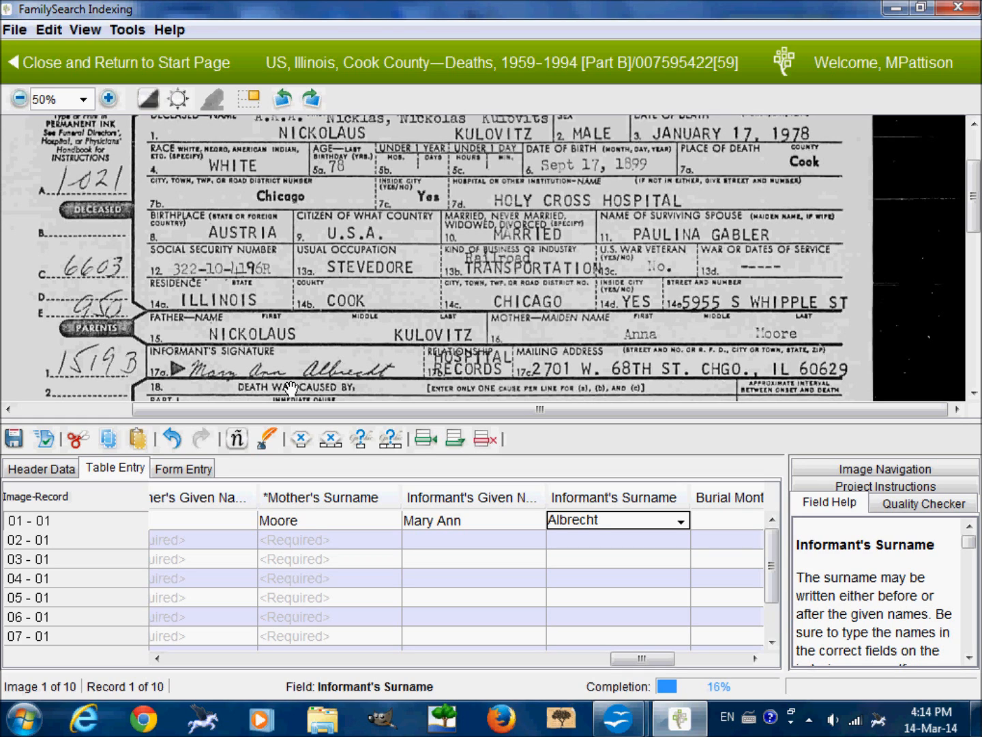
key("Tab")
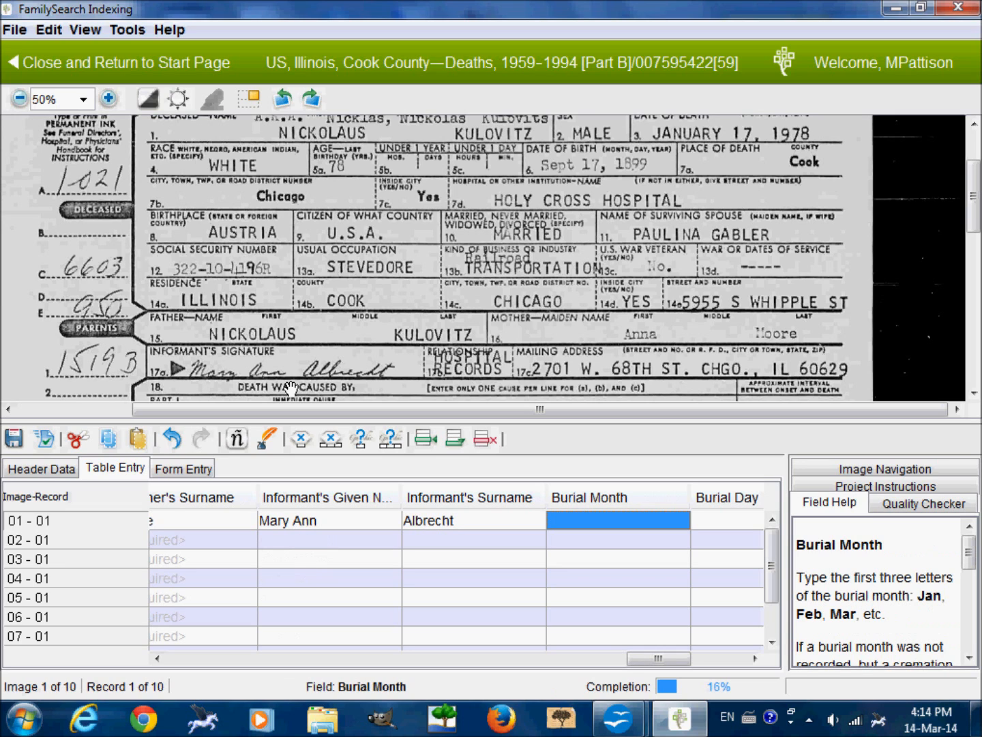
Enter the burial date from the certificate's burial section into record 01 as Jan, 21, 1978.
scroll(292, 389, "down", 4)
scroll(266, 204, "down", 1)
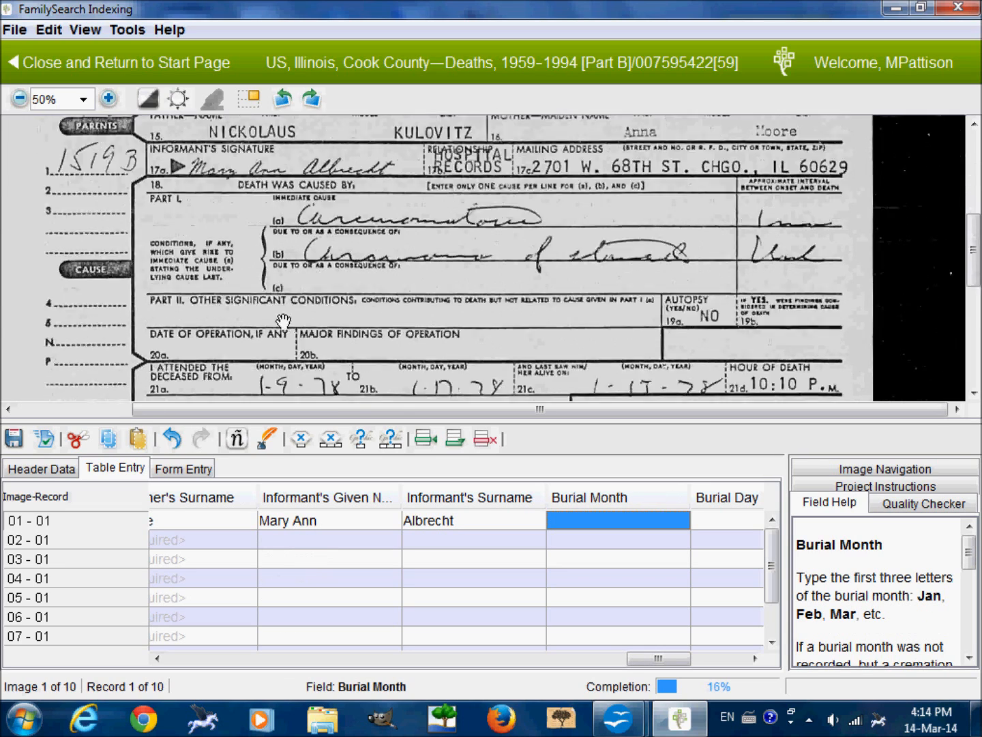
scroll(263, 232, "down", 2)
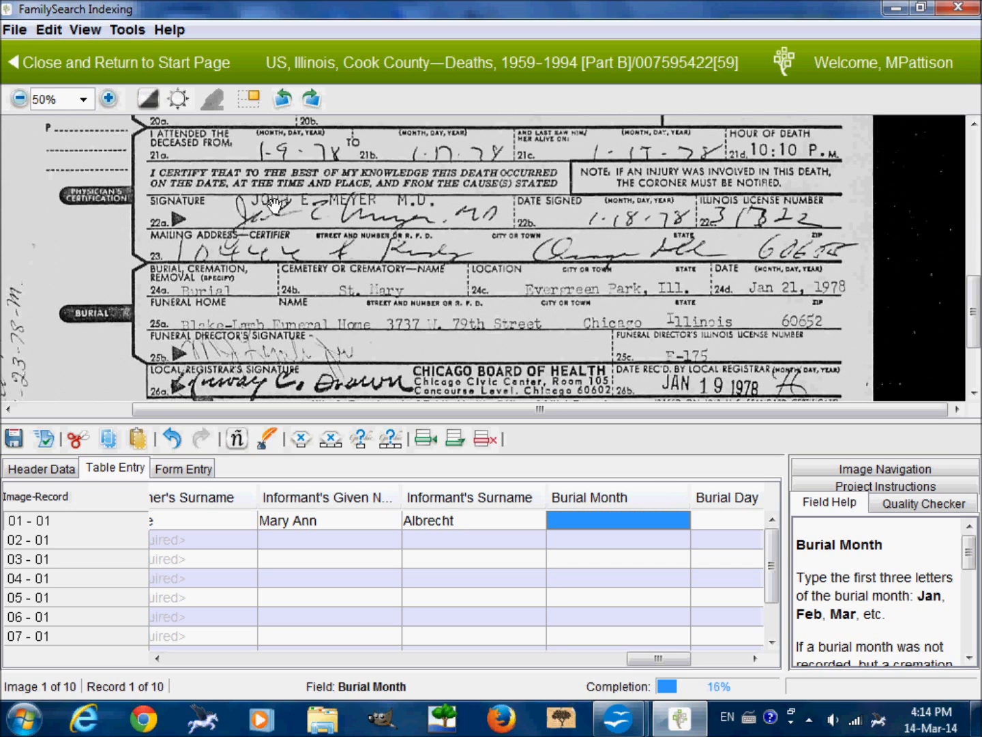
scroll(255, 269, "down", 1)
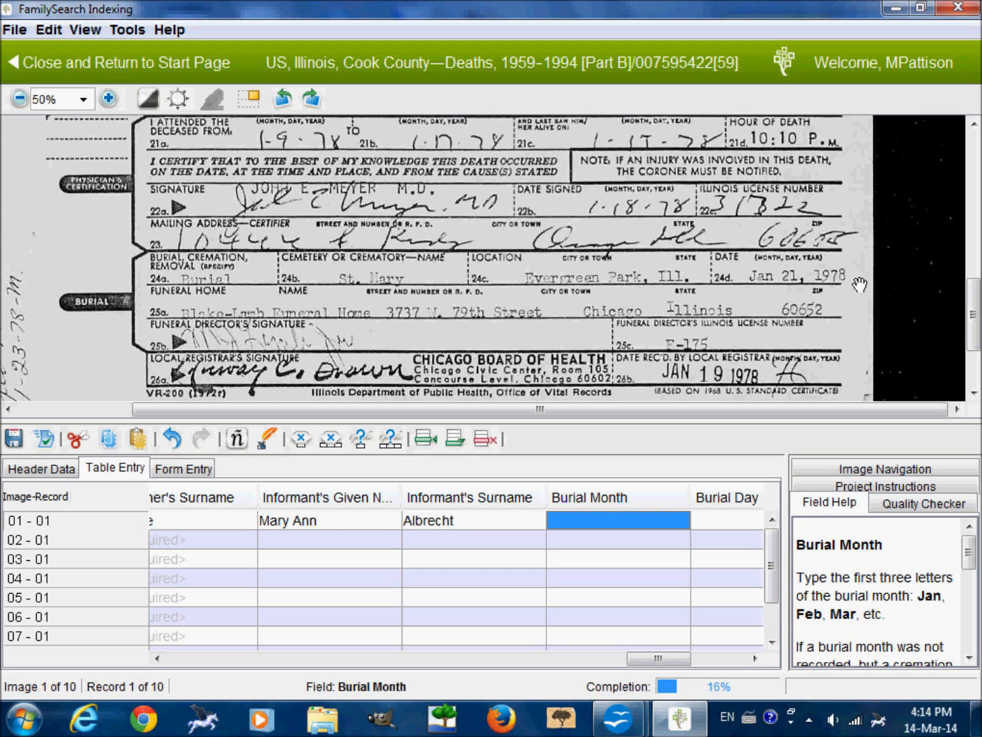
type("Jan")
key("Tab")
type("21")
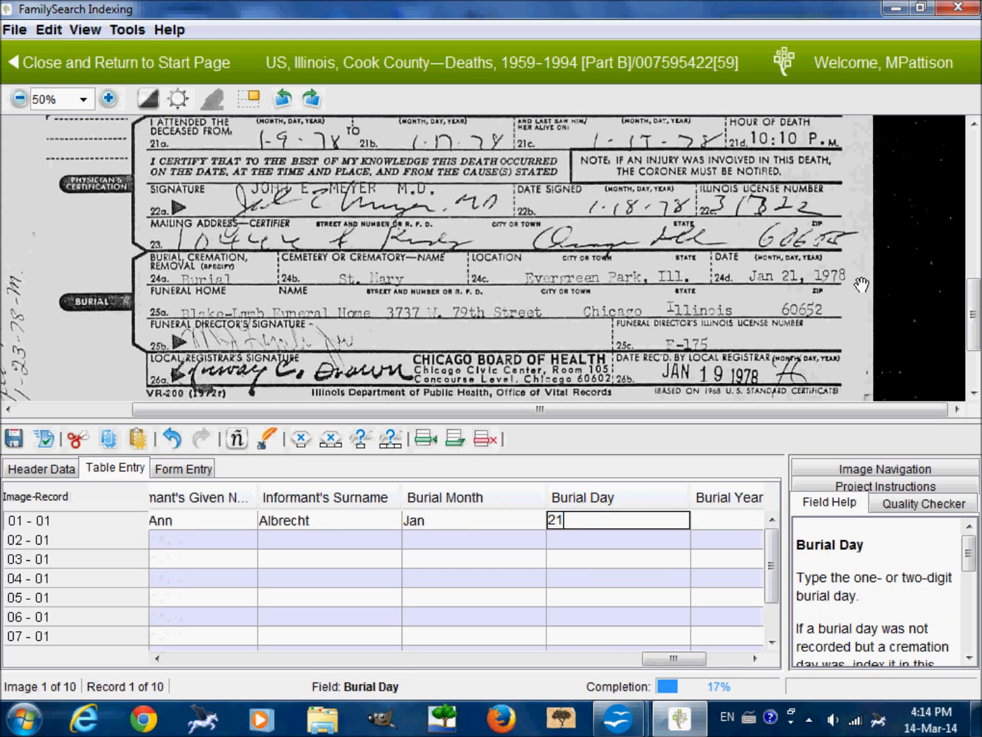
key("Tab")
type("1978")
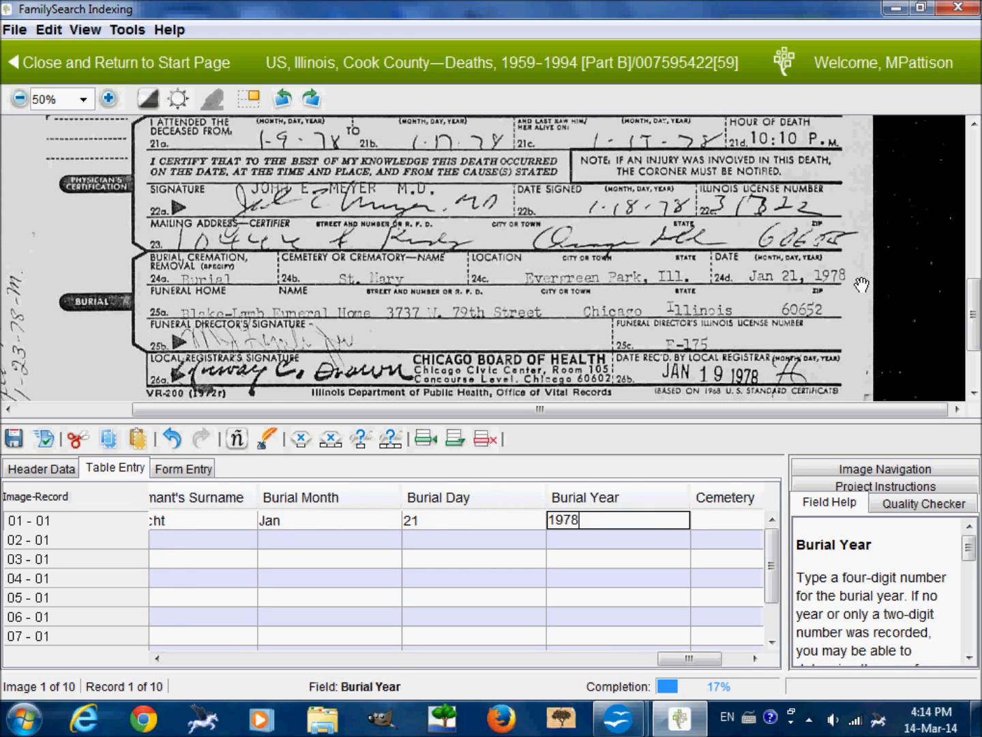
key("Tab")
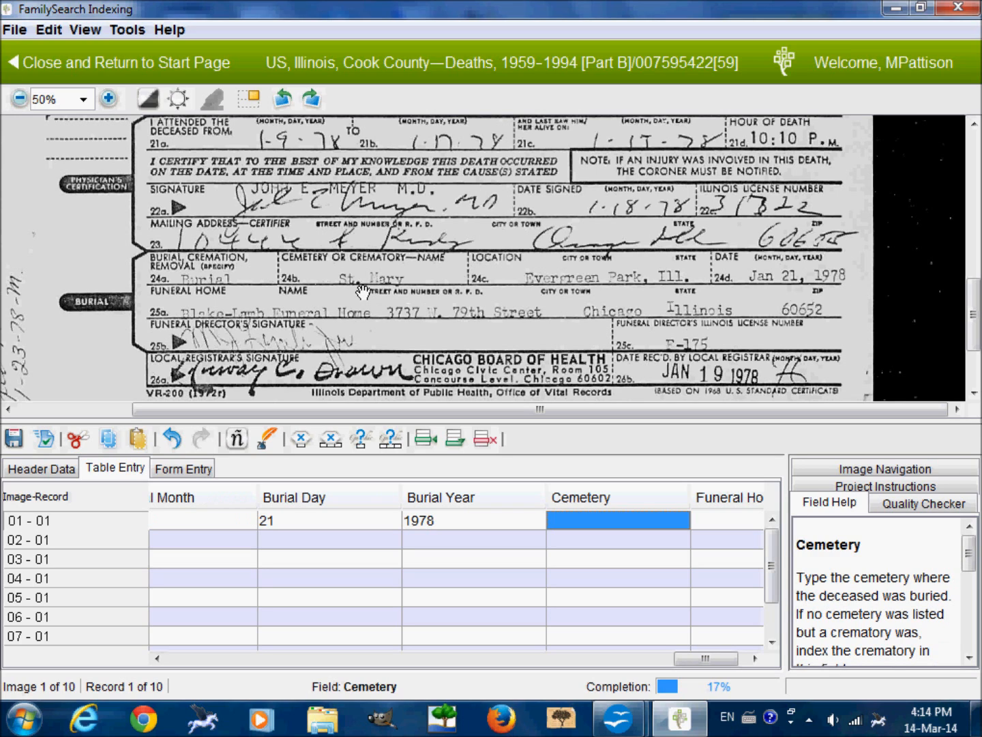
Enter St Mary as the cemetery and Blake-Lamb Funeral Home as the funeral home for record 01.
type("St")
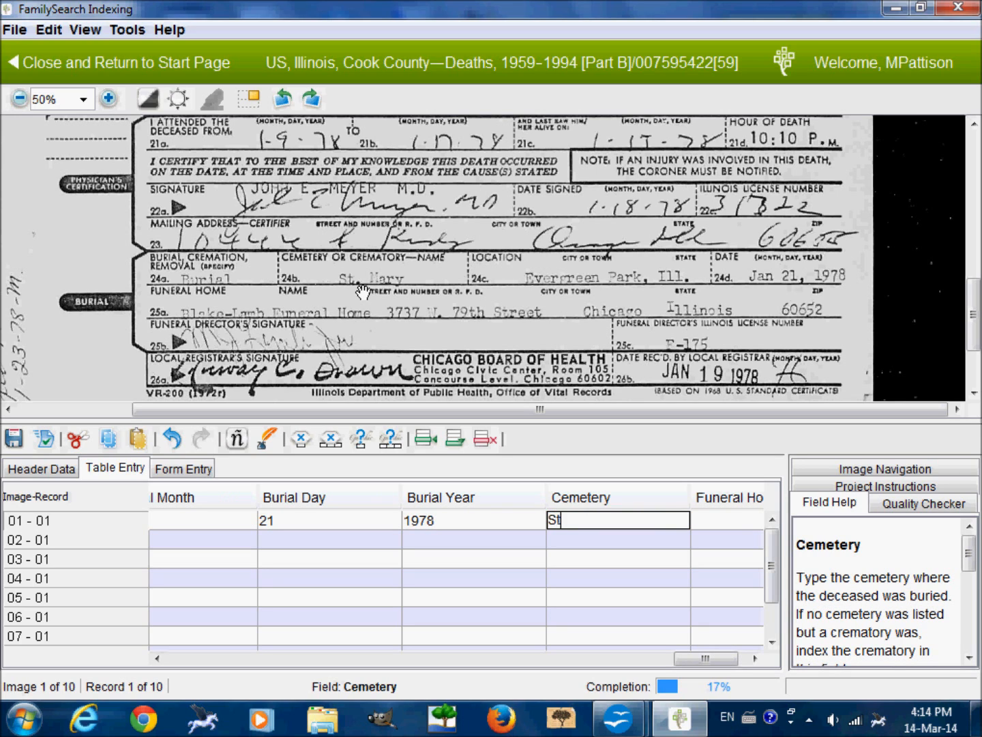
type(" Mary")
key("Tab")
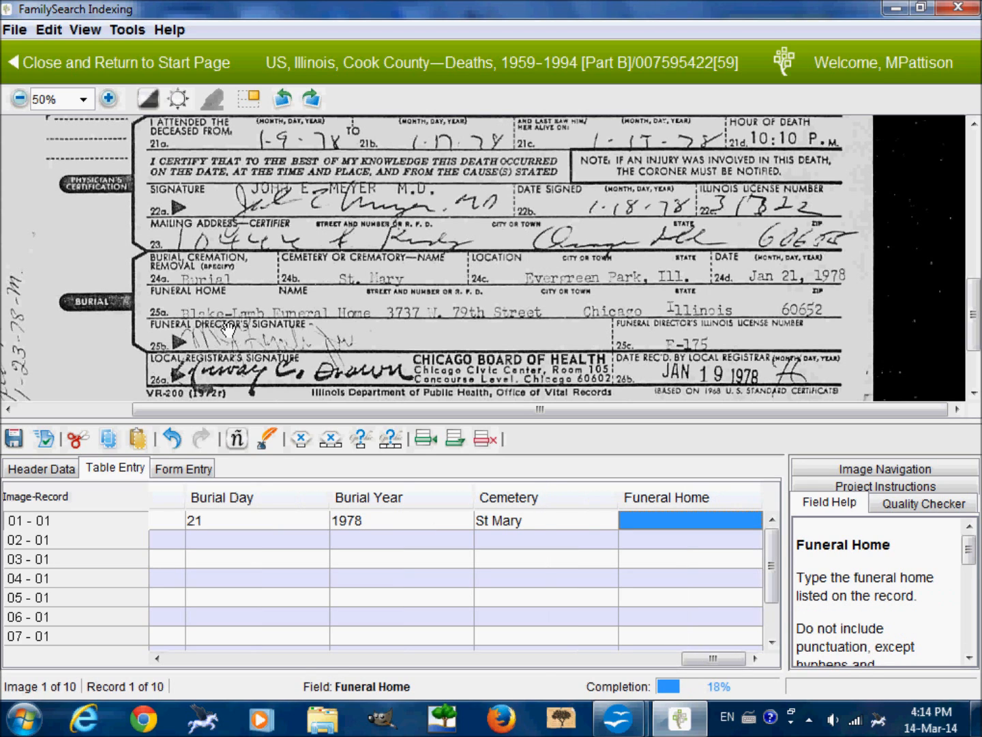
type("B")
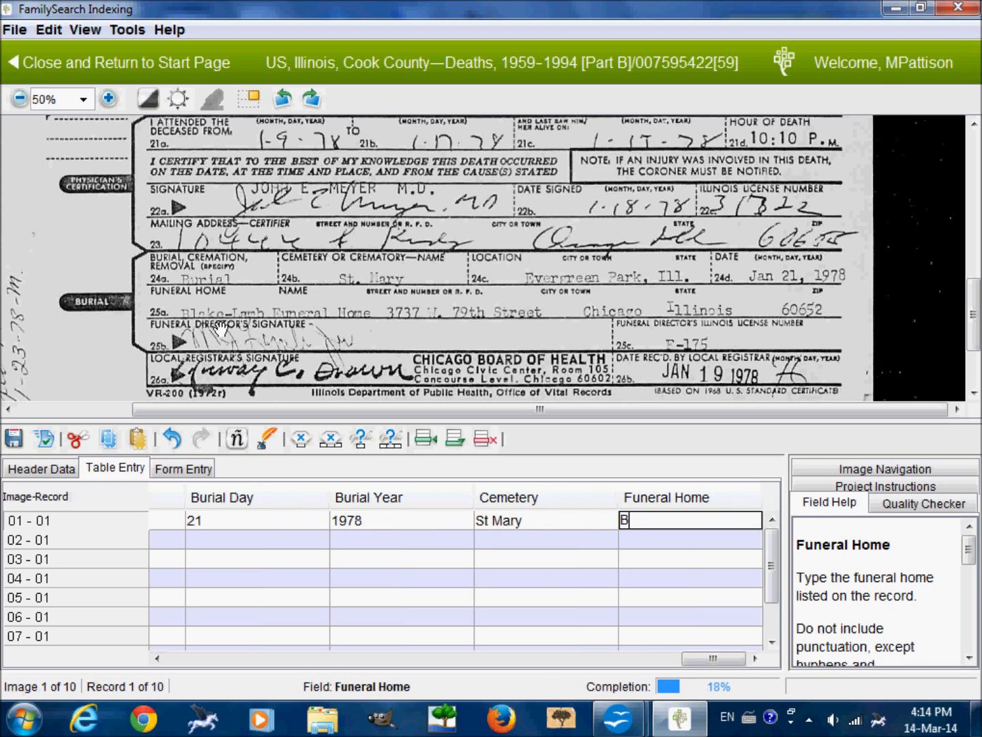
type("lake-Lamb")
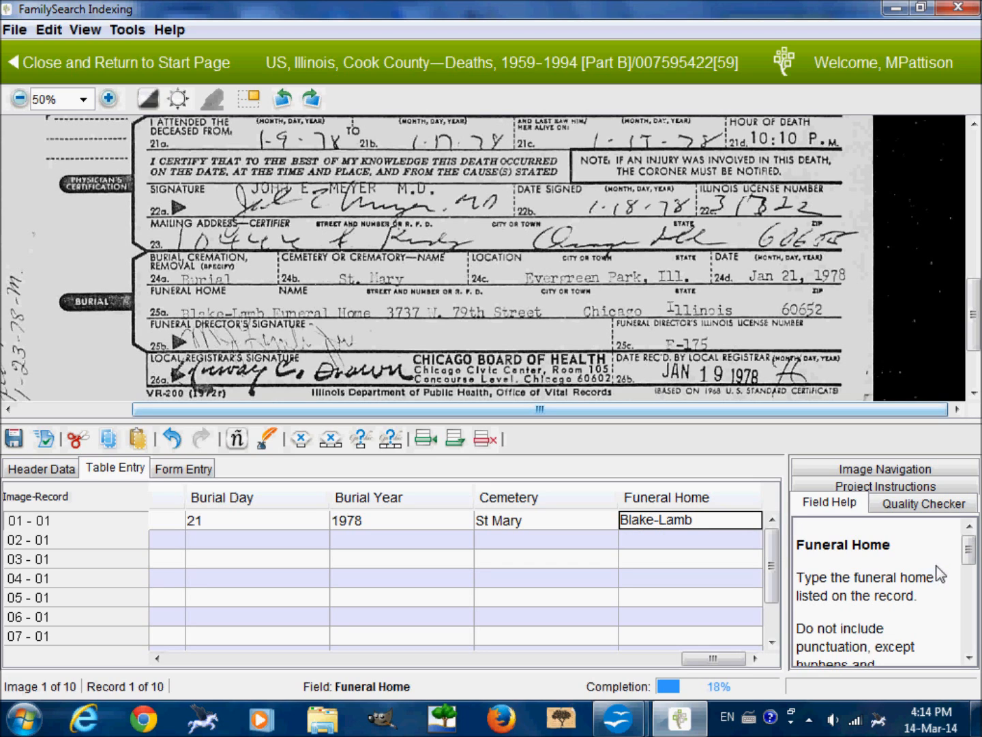
left_click_drag(974, 563, 976, 577)
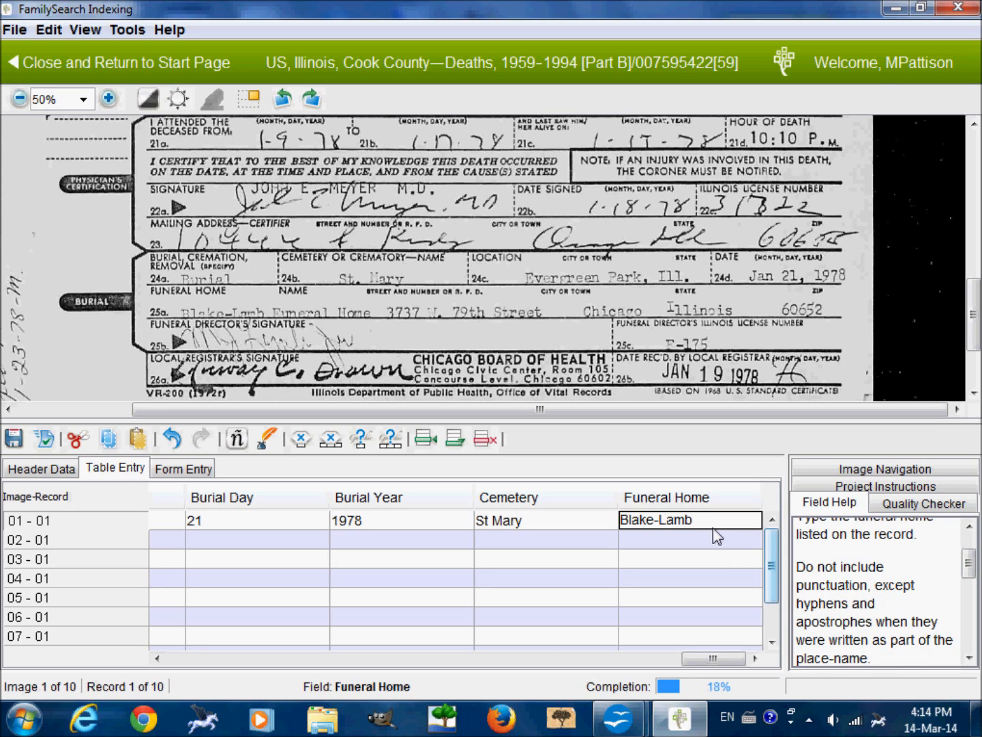
type("Funeral")
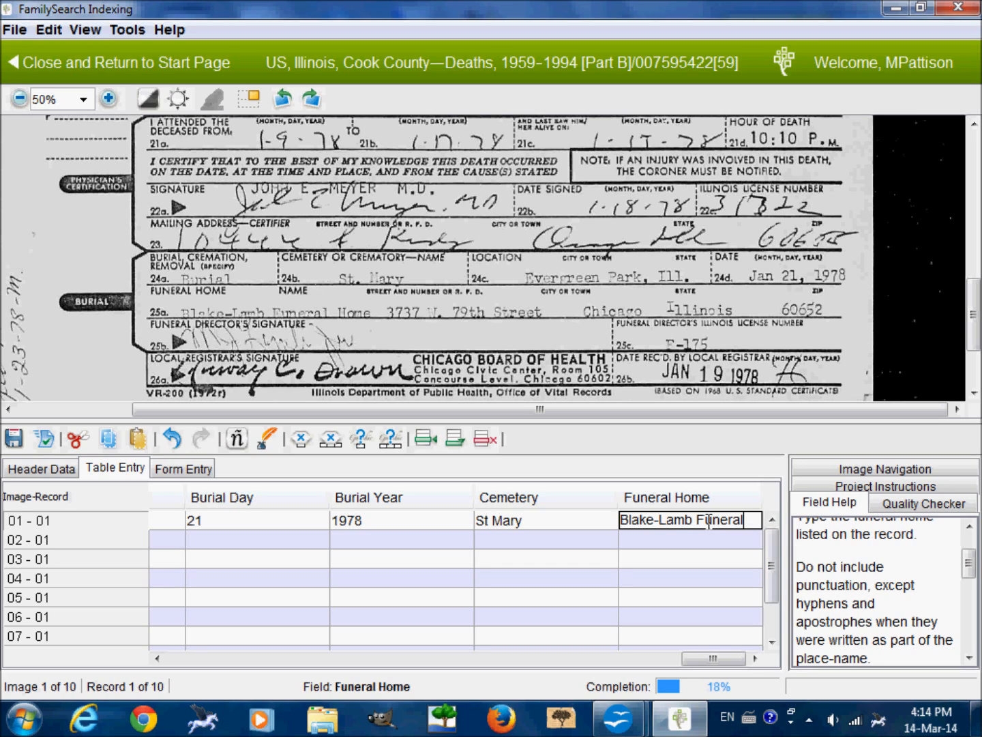
type(" Home")
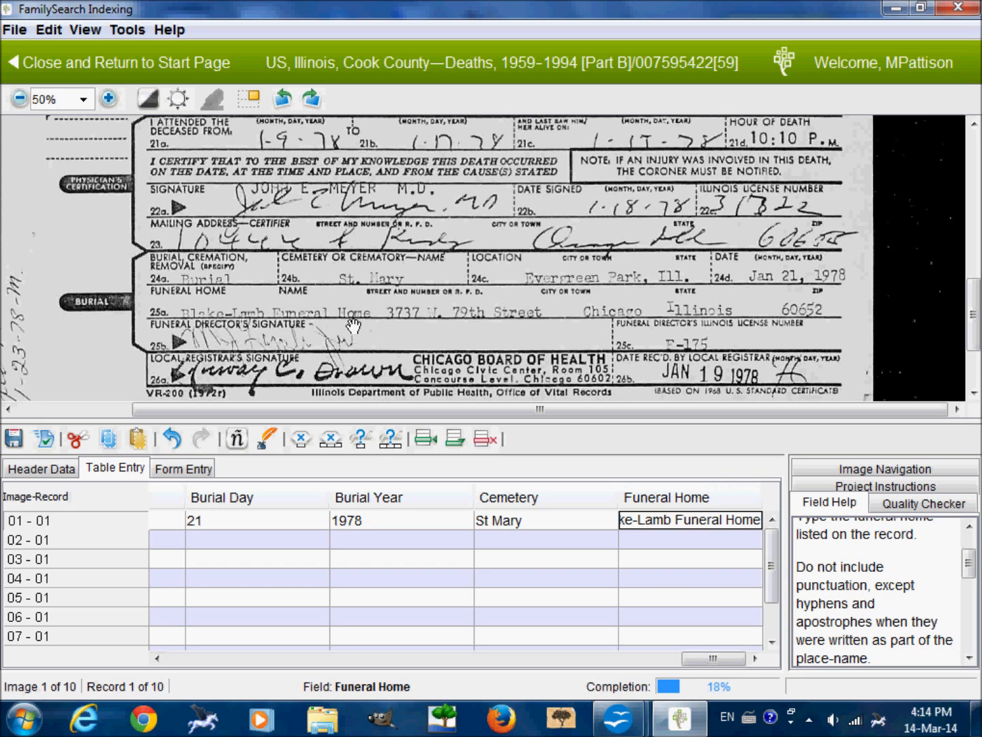
key("Tab")
Enter the second certificate's state file number and the deceased's given names and surname into record 02.
scroll(566, 271, "up", 15)
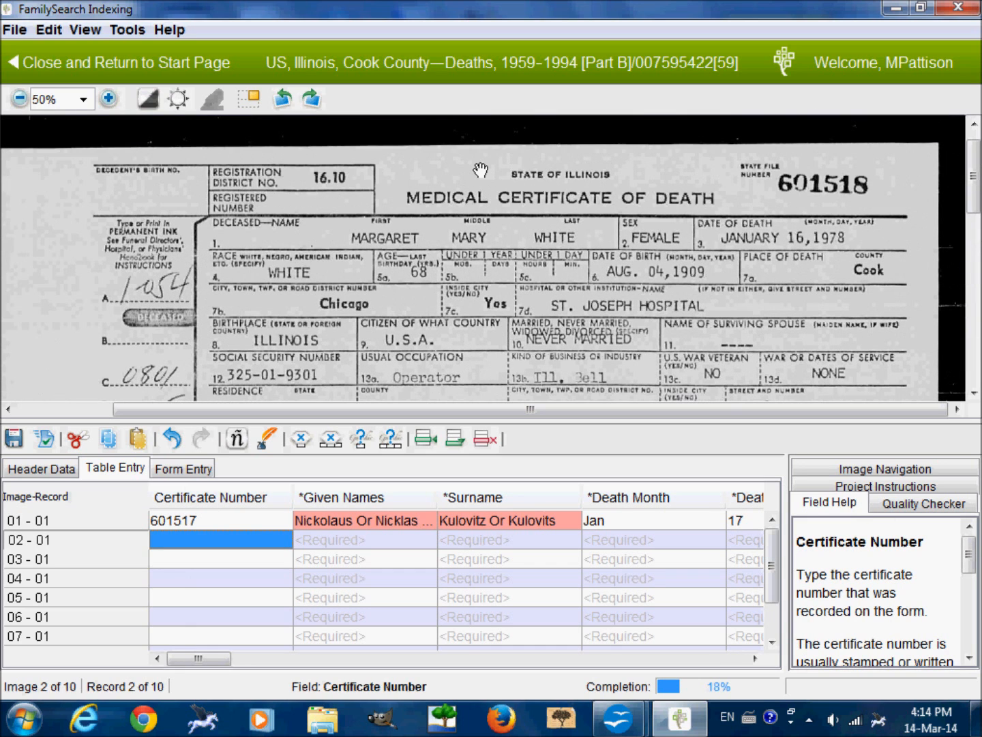
type("601518")
key("Tab")
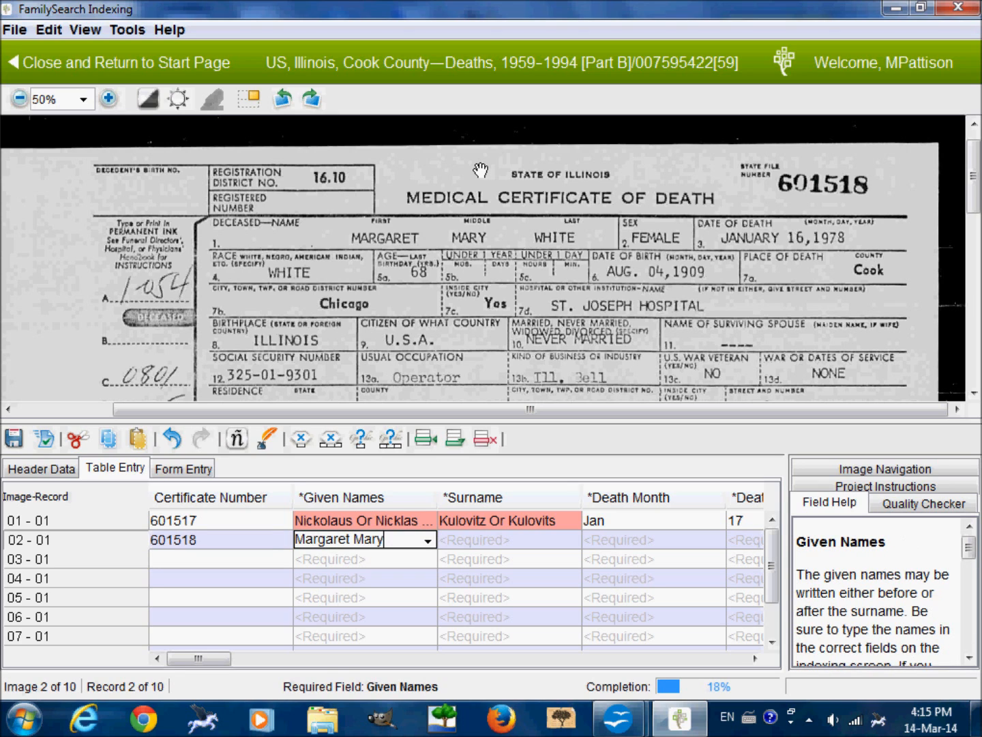
key("Tab")
key("Tab")
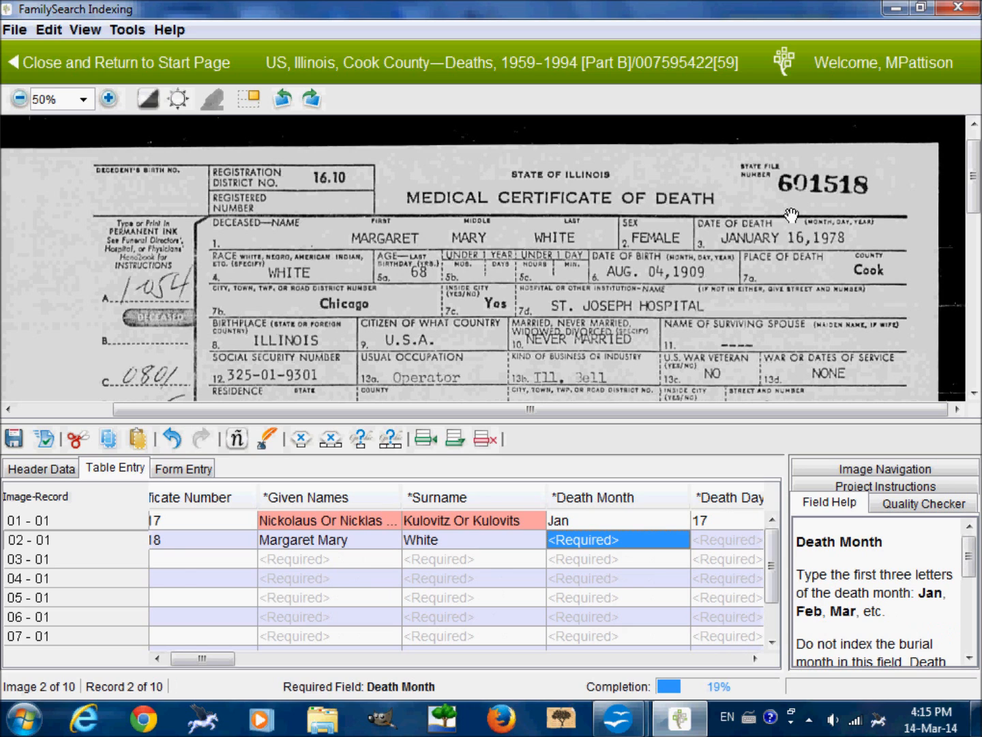
Enter record 02's death date as Jan, 16, 1978.
type("Jan")
key("Tab")
type("16")
key("Tab")
type("1978")
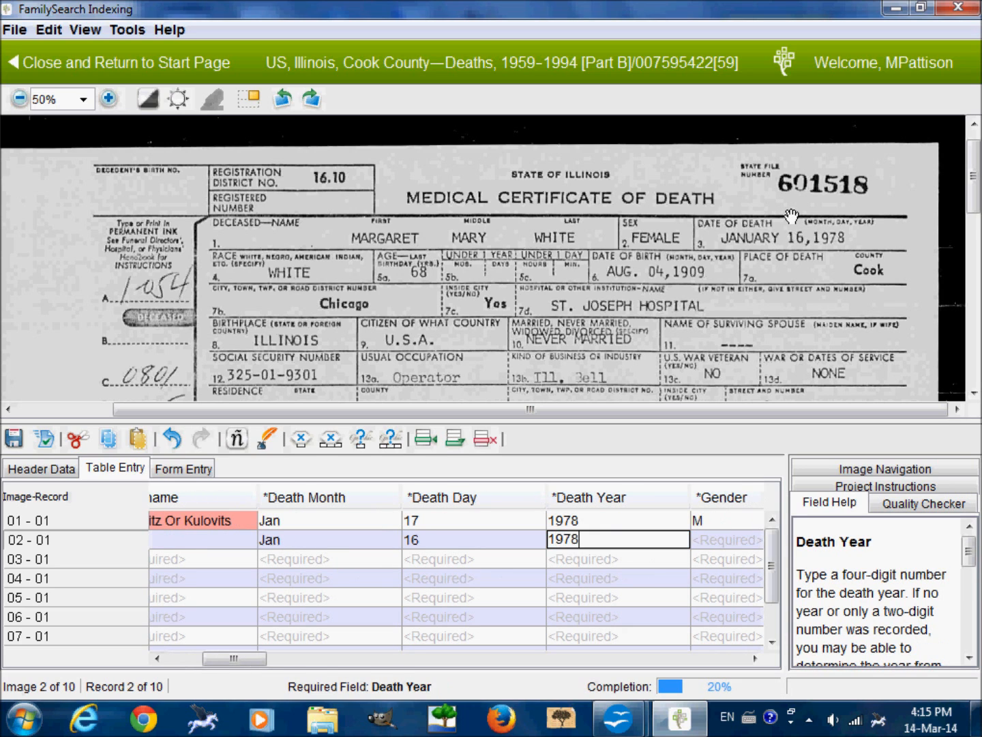
key("Tab")
Fill in record 02's gender as F, race as White and age as 68.
type("F")
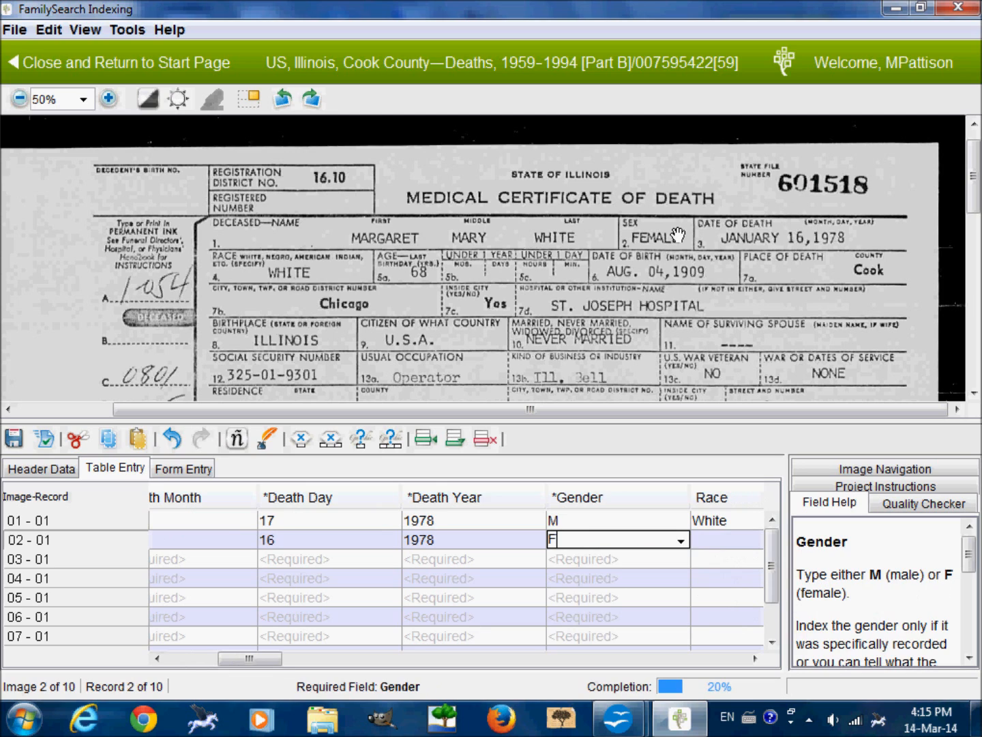
key("Tab")
type("W")
key("Tab")
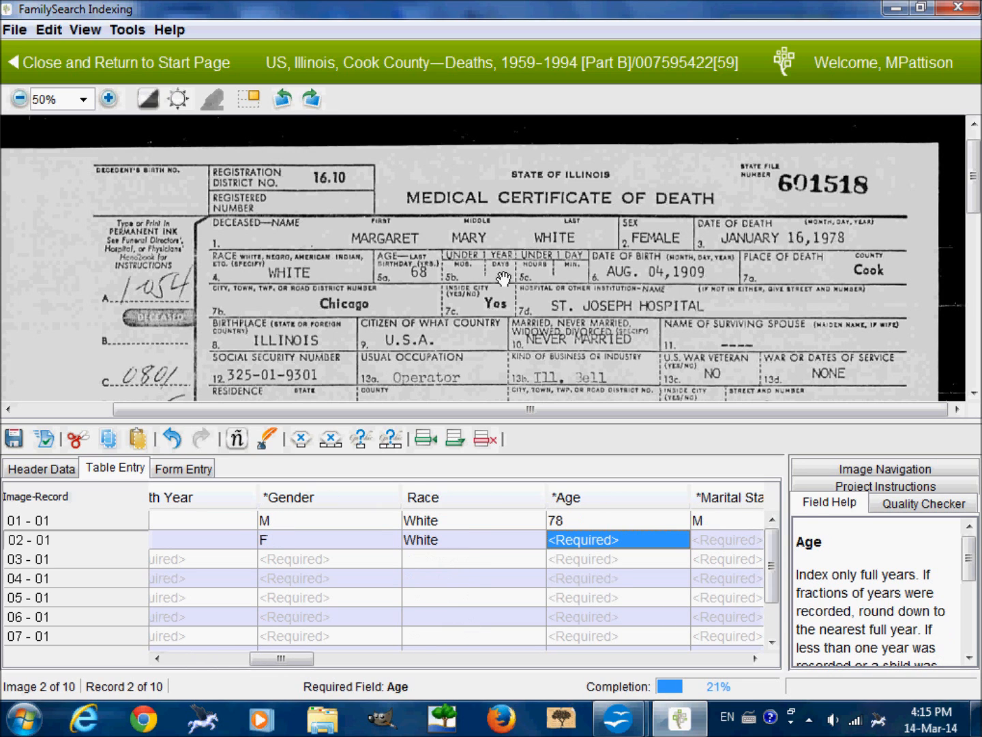
type("68")
key("Tab")
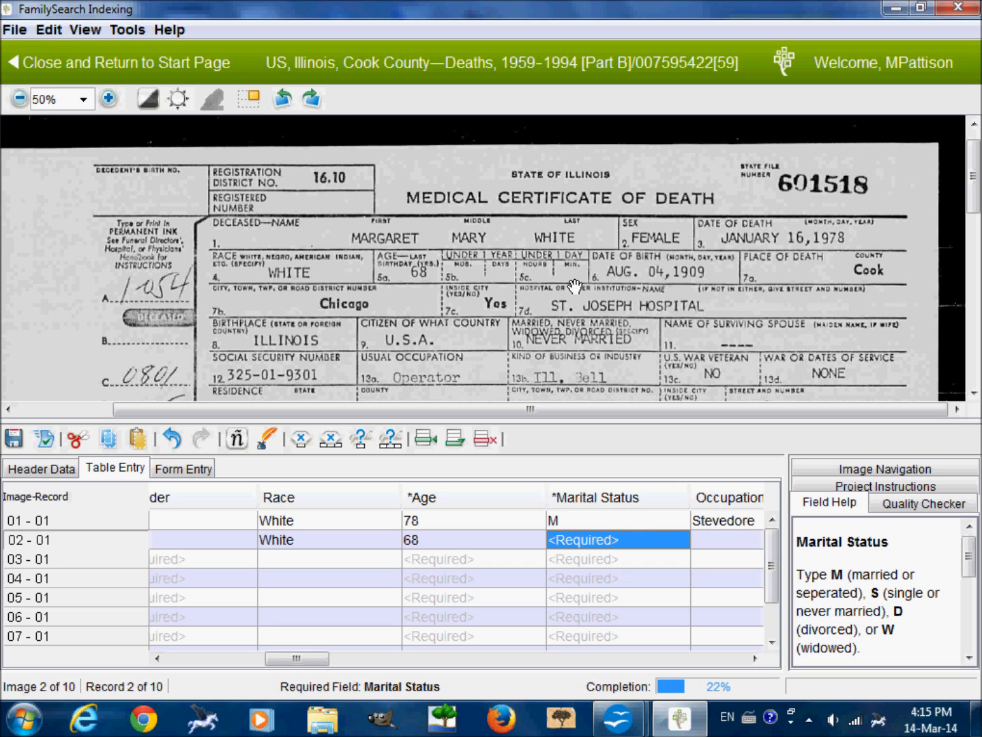
Set record 02's marital status to S for never married and its occupation to Operator.
scroll(572, 297, "down", 2)
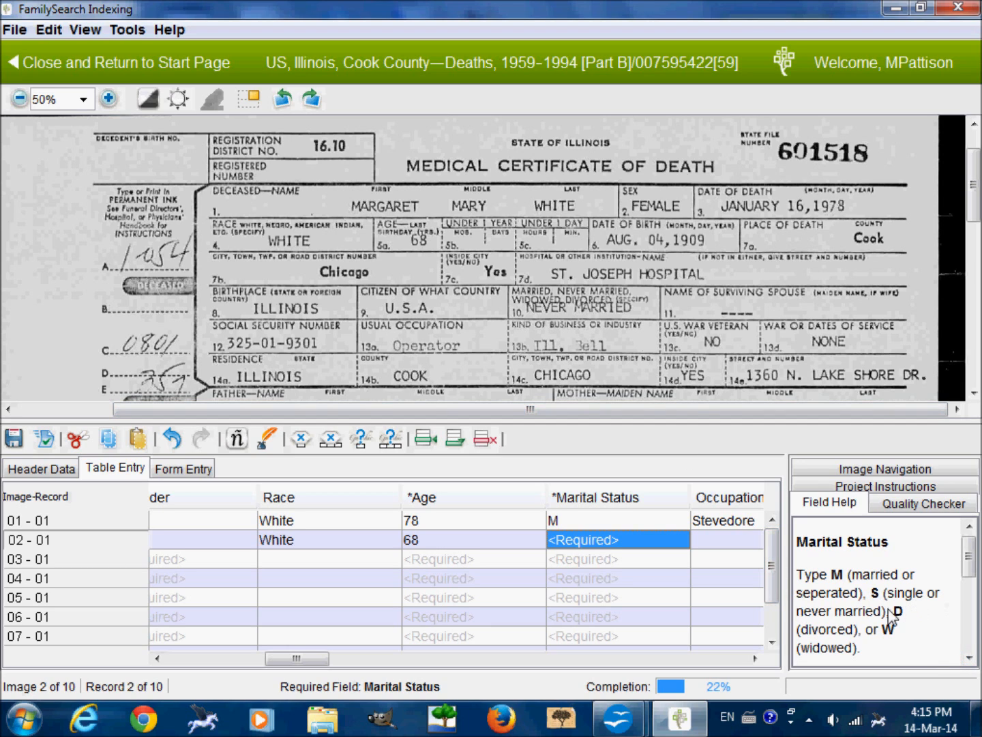
type("S")
key("Tab")
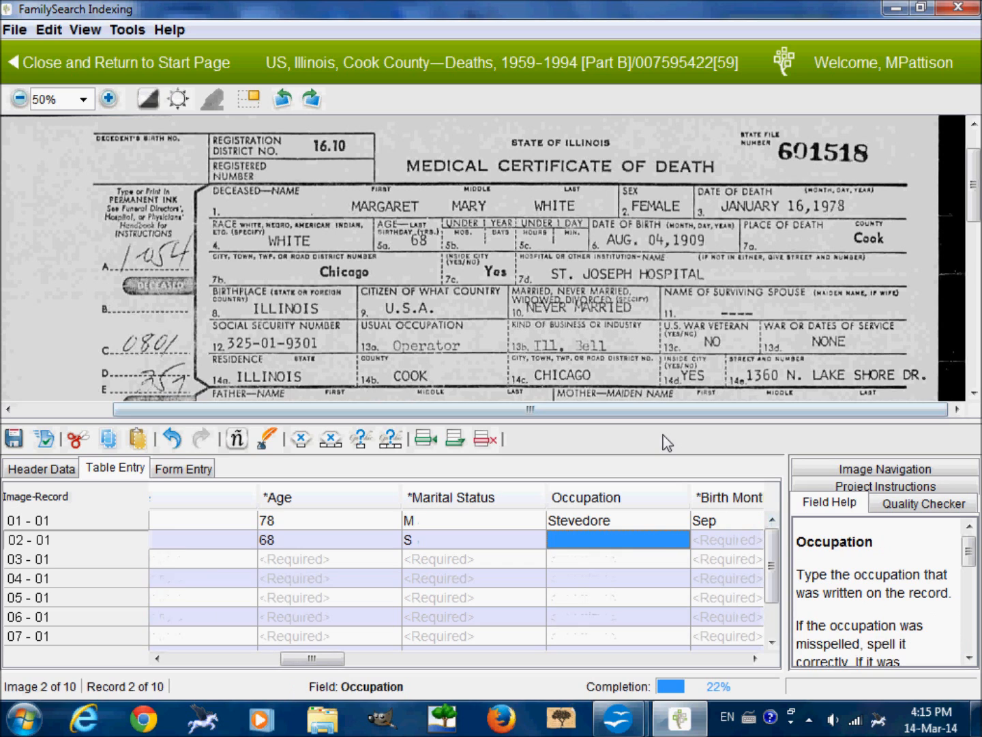
type("Operator")
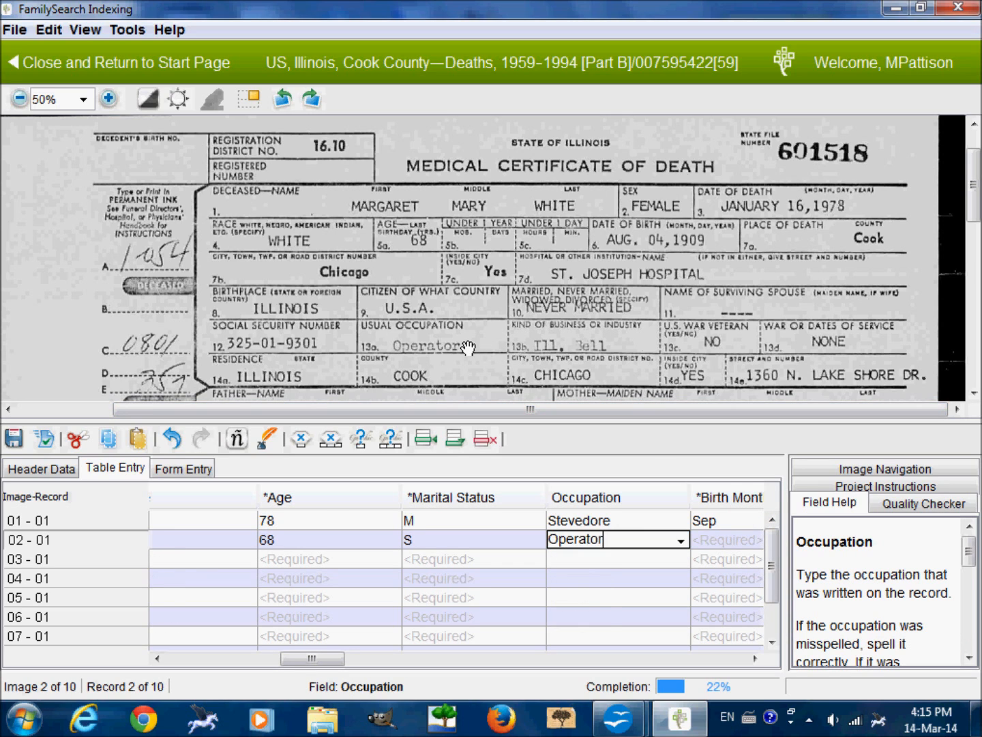
key("Tab")
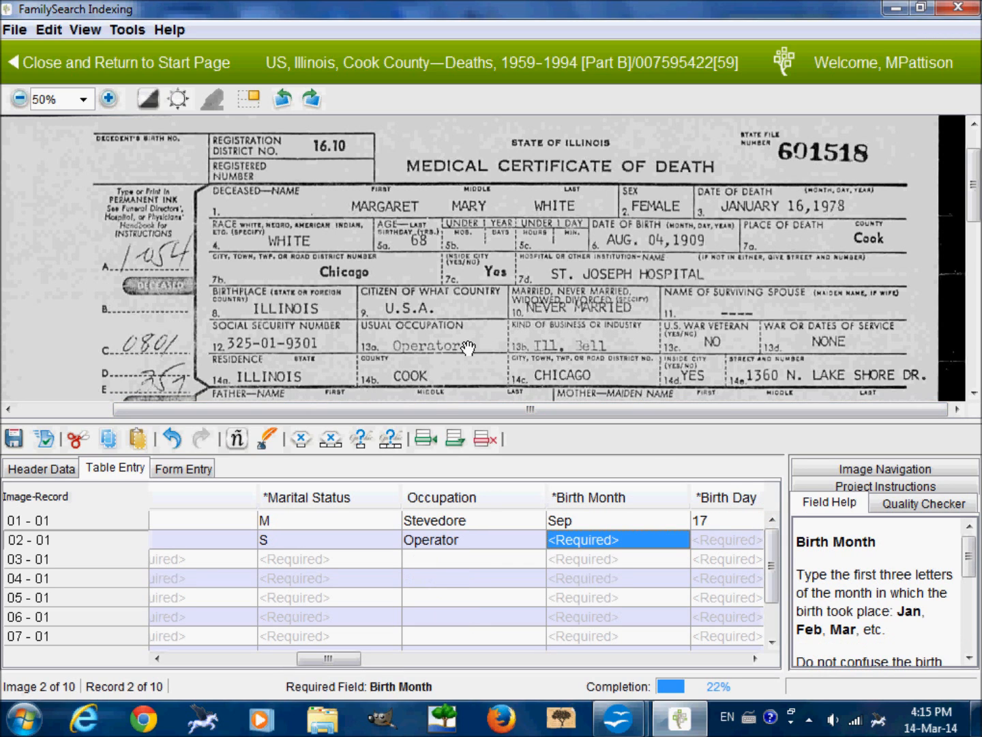
Enter the deceased's birth month, day and year from the certificate into record 02.
type("Aug")
key("Tab")
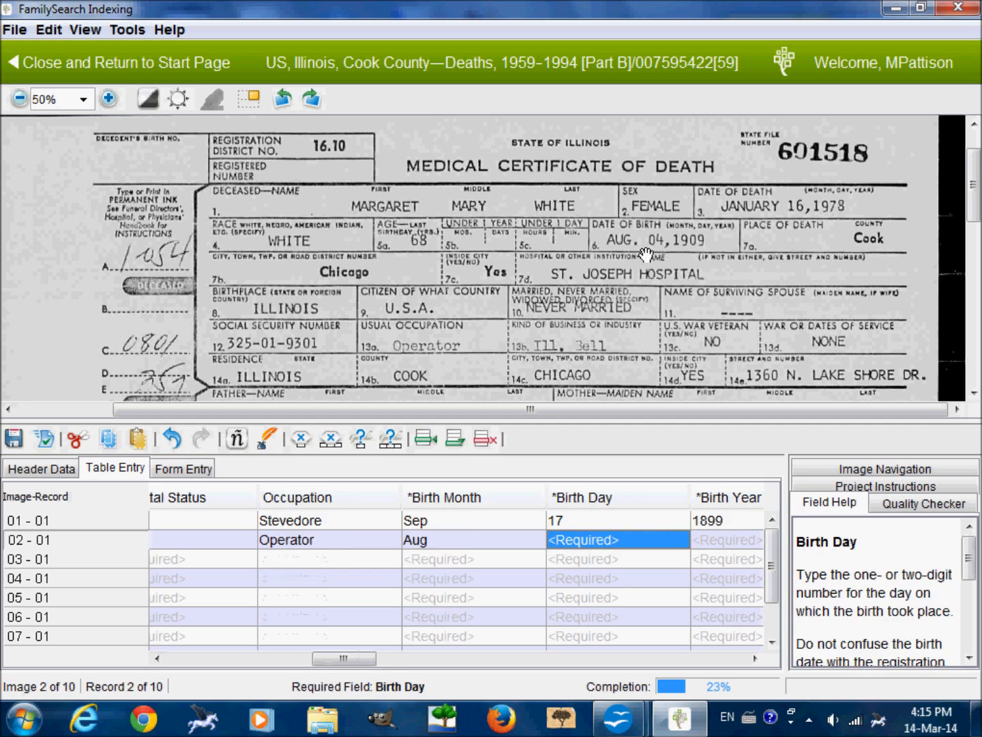
type("4")
key("Tab")
type("1909")
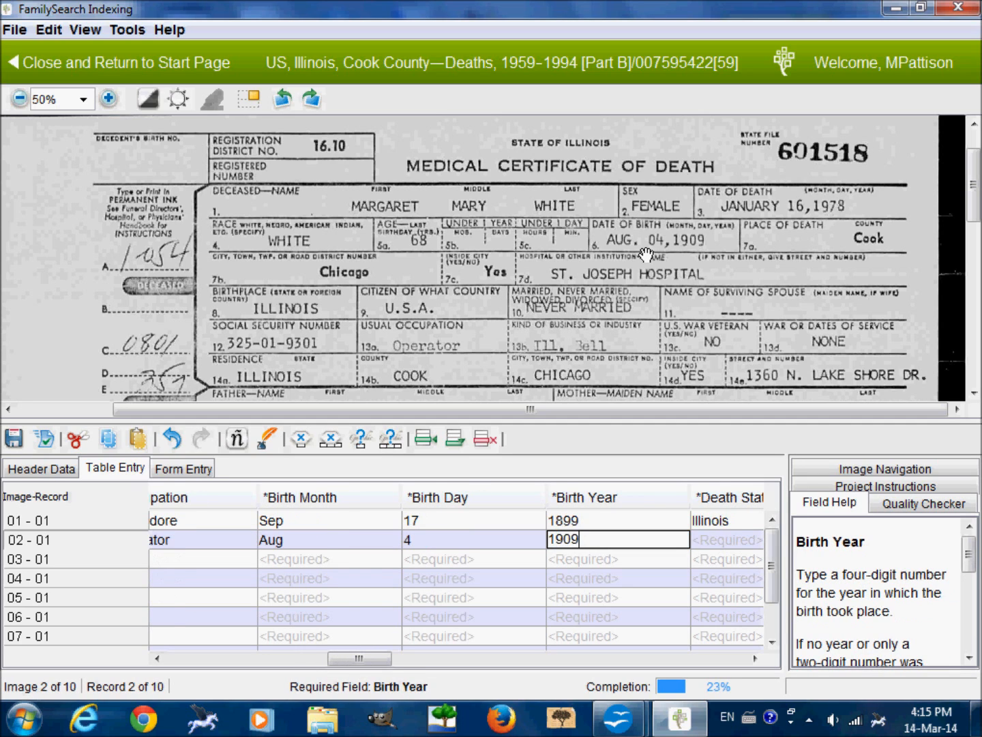
key("Tab")
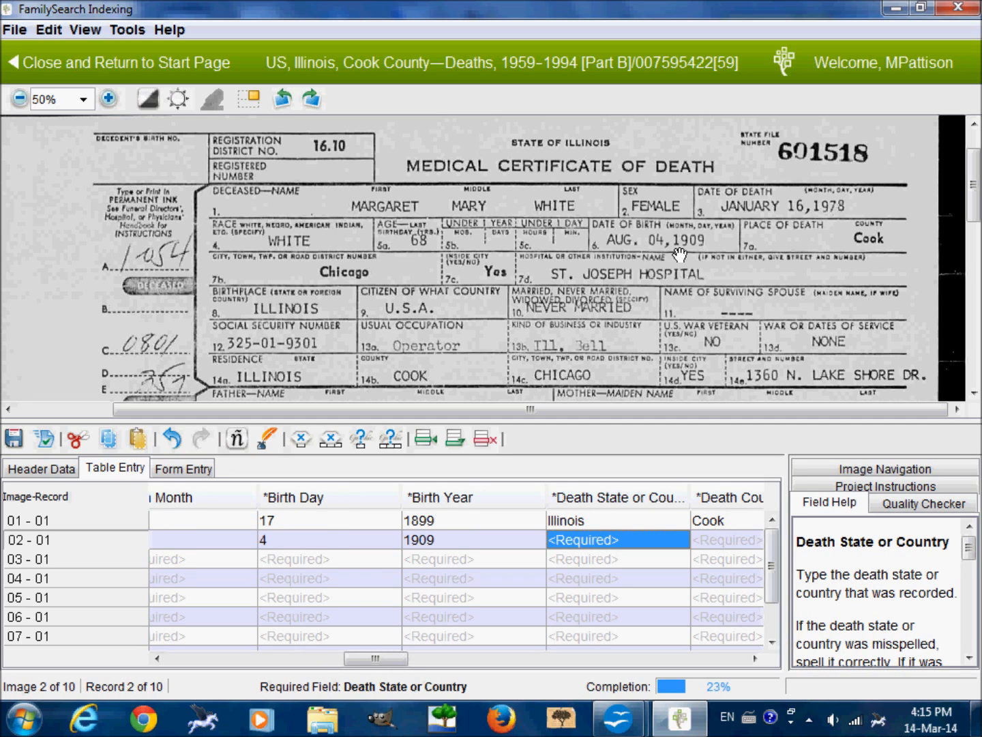
Enter record 02's place of death as Illinois, Cook County, city of Chicago.
type("I")
key("Tab")
type("C")
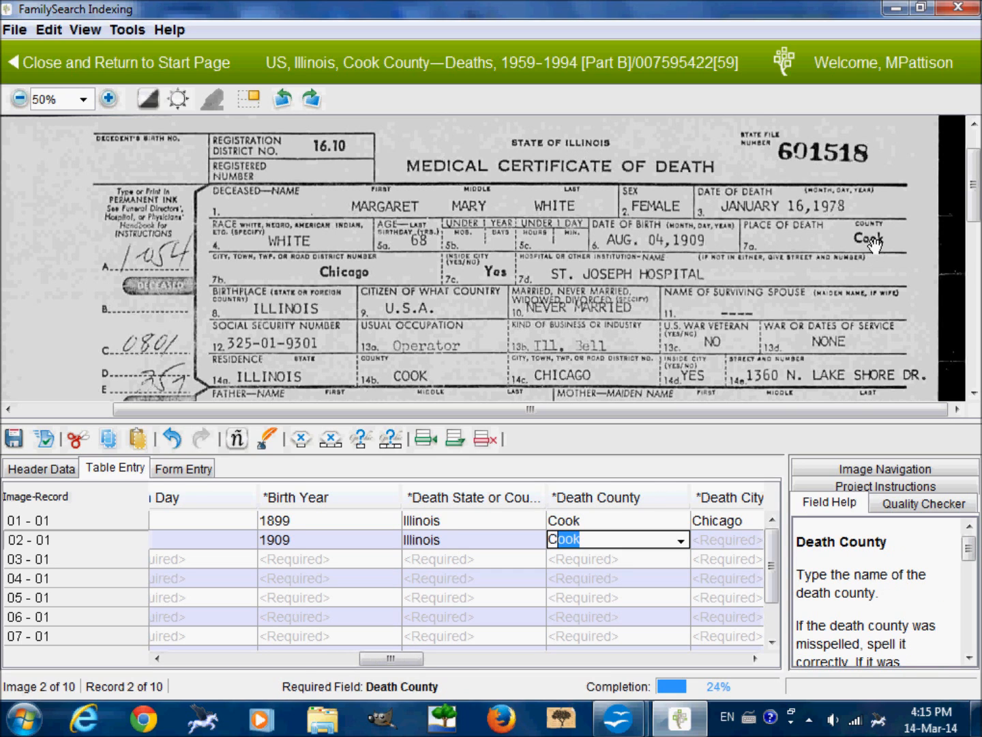
key("Tab")
type("C")
key("Tab")
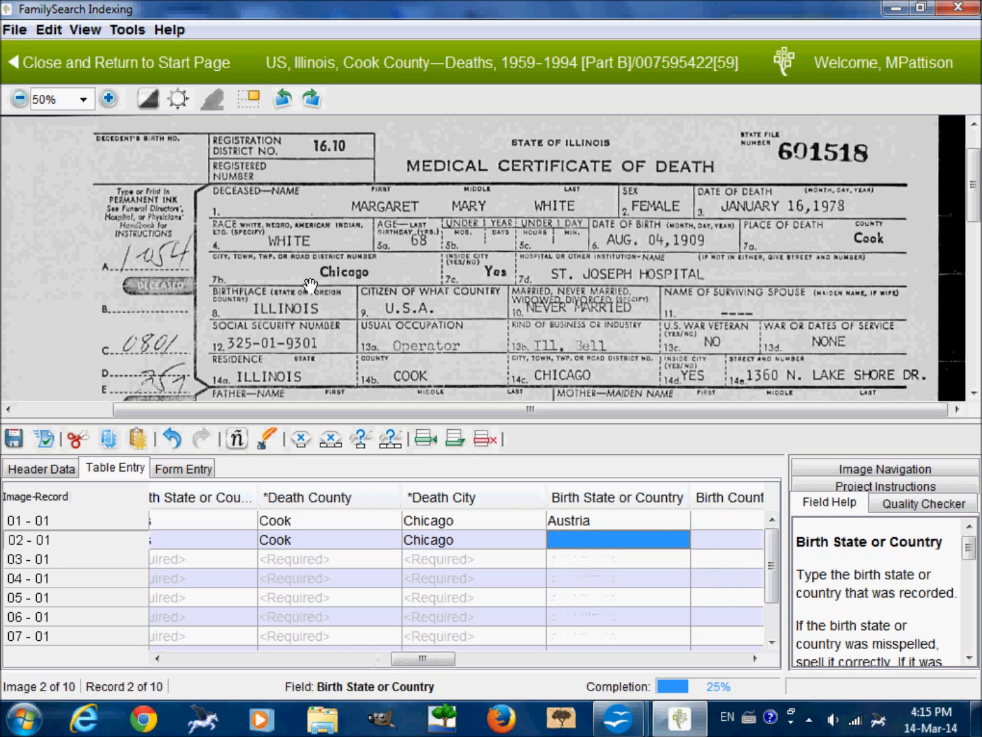
Enter Illinois as record 02's birth state, leaving the birth county, birth city and spouse's given names blank.
type("Illinois")
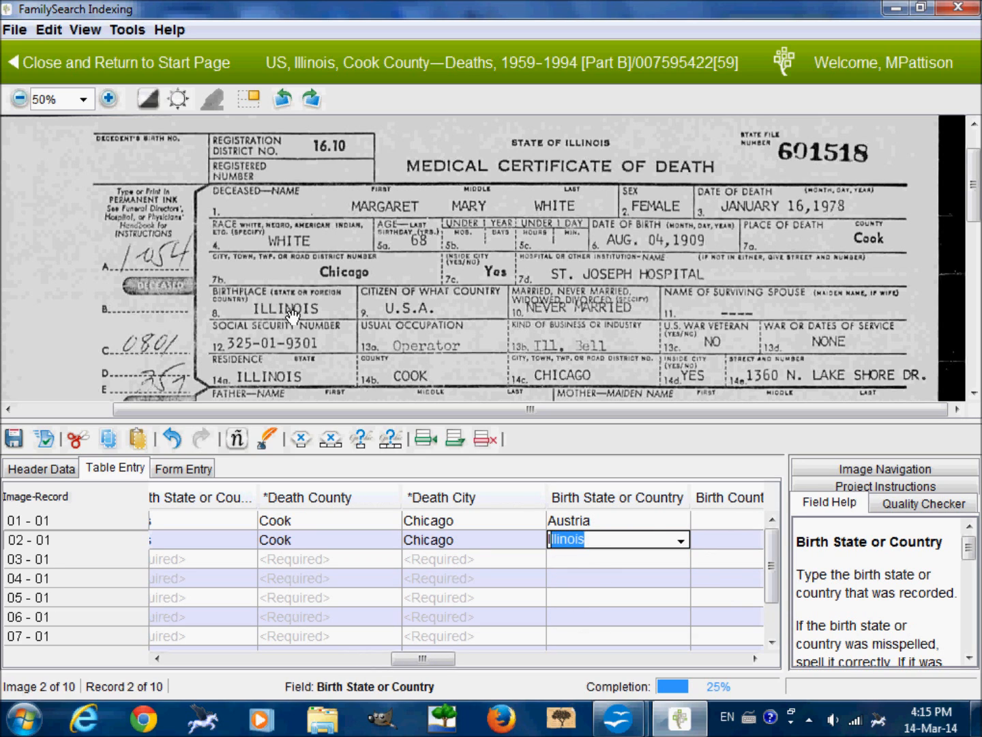
key("Tab")
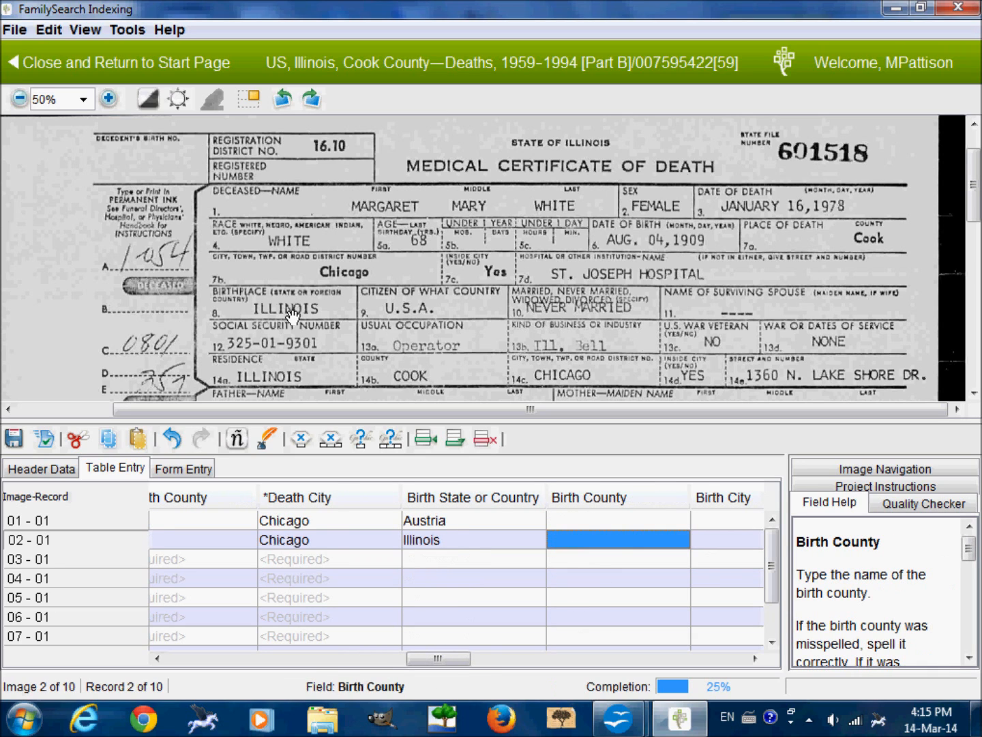
key("Tab")
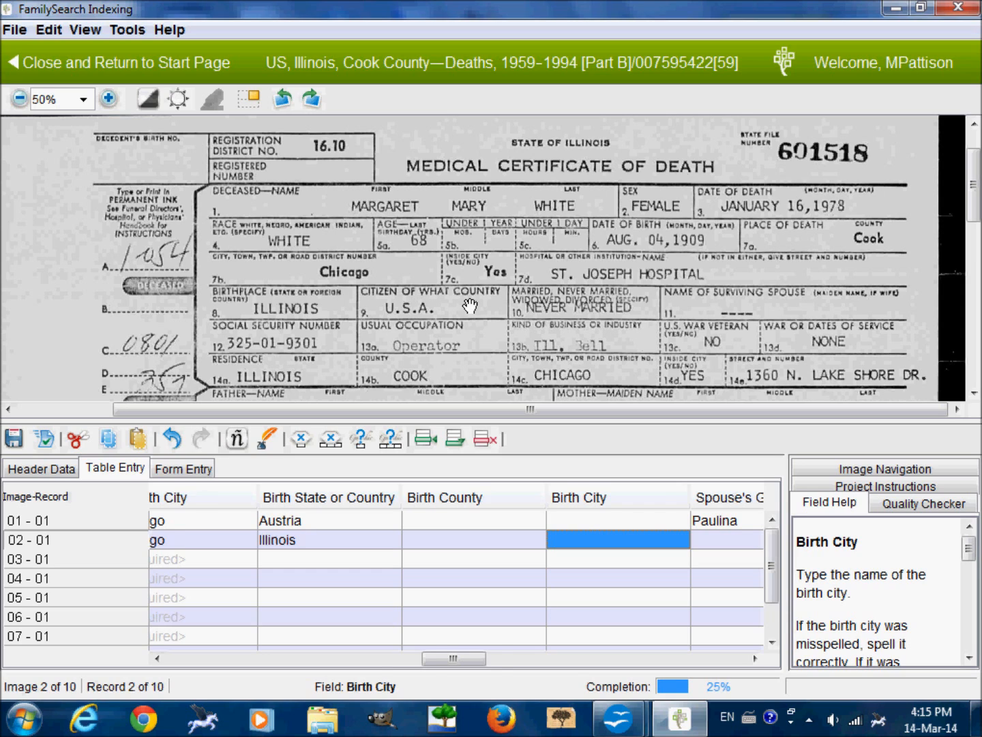
key("Tab")
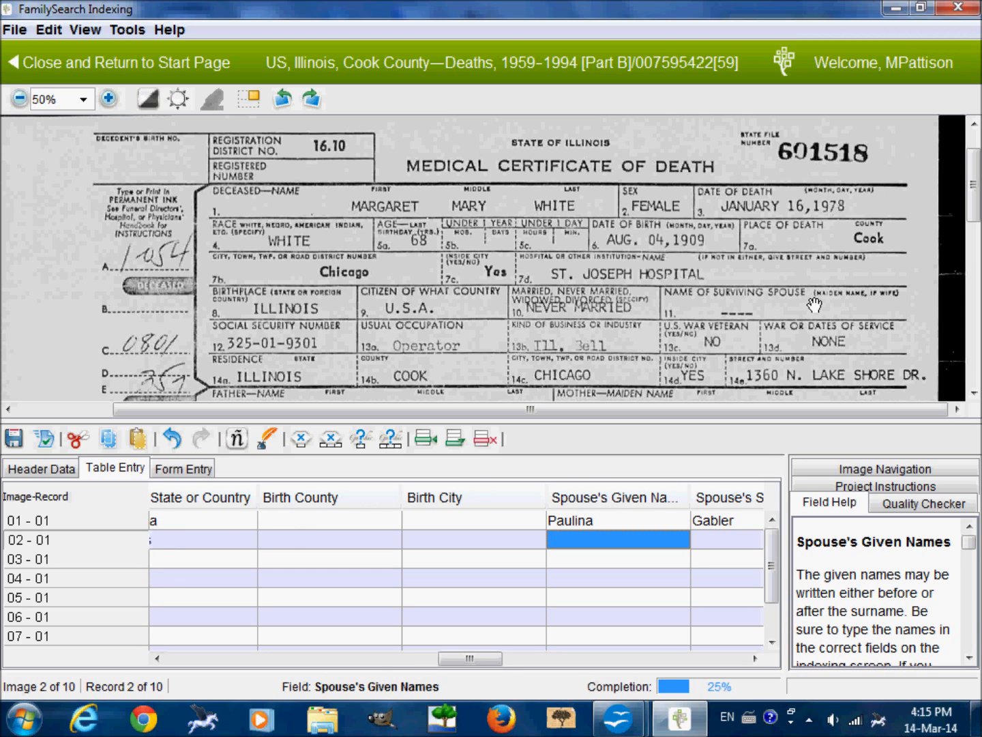
key("Tab")
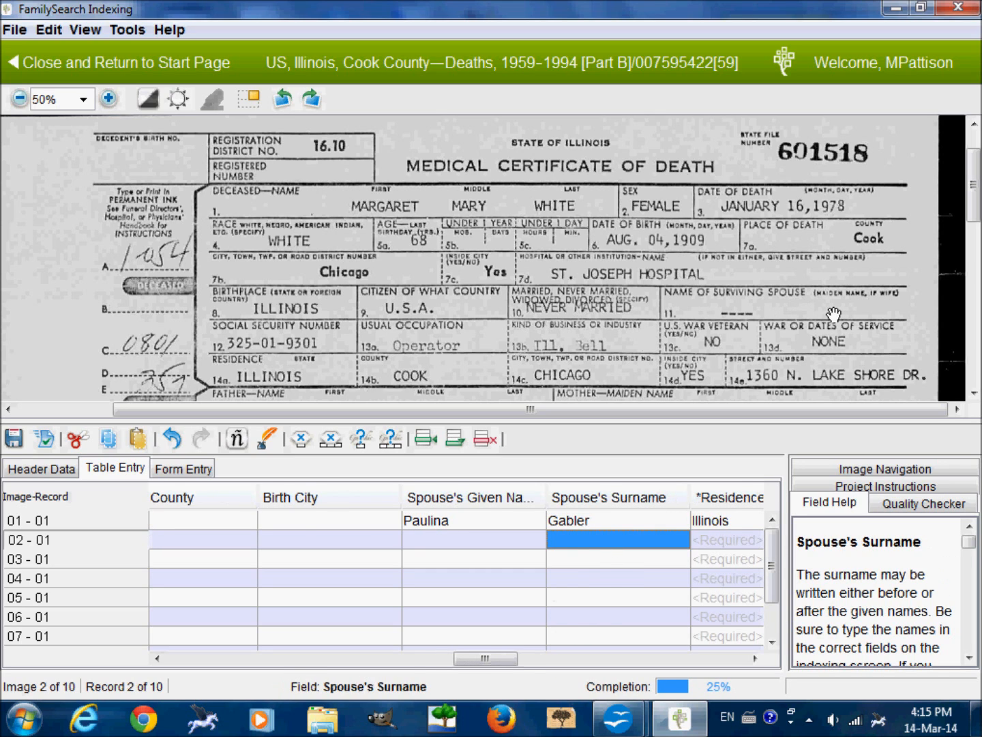
Leave record 02's spouse surname blank and enter the residence state Illinois, county Cook and city Chicago.
key("Tab")
type("Illinois")
key("Tab")
type("Cook")
key("Tab")
type("Chicago")
key("Tab")
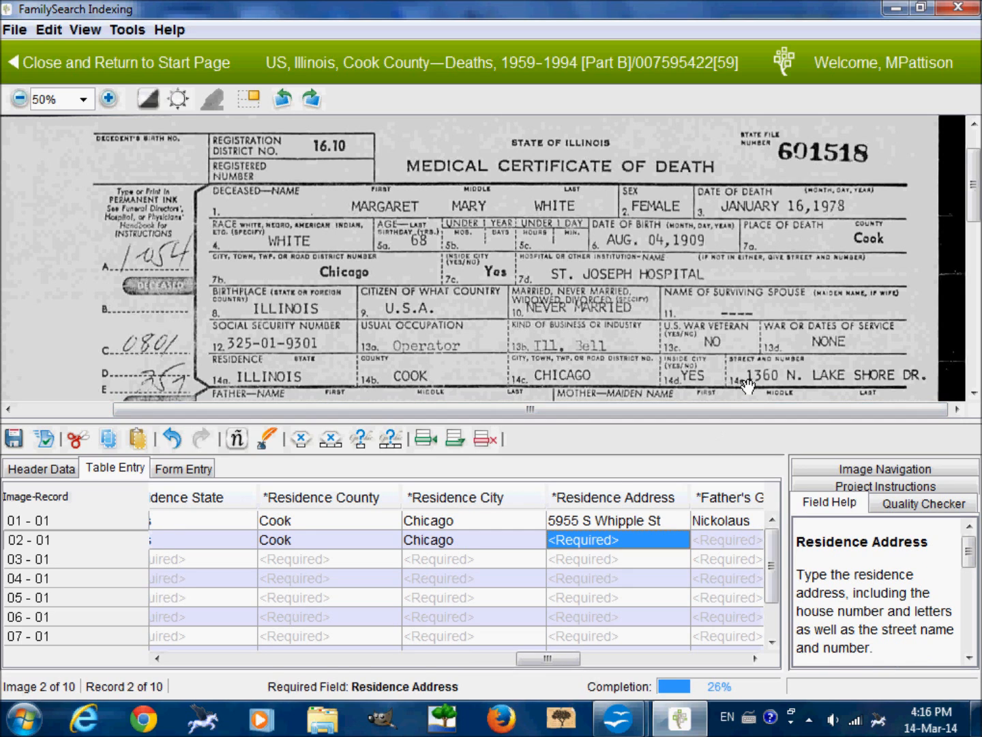
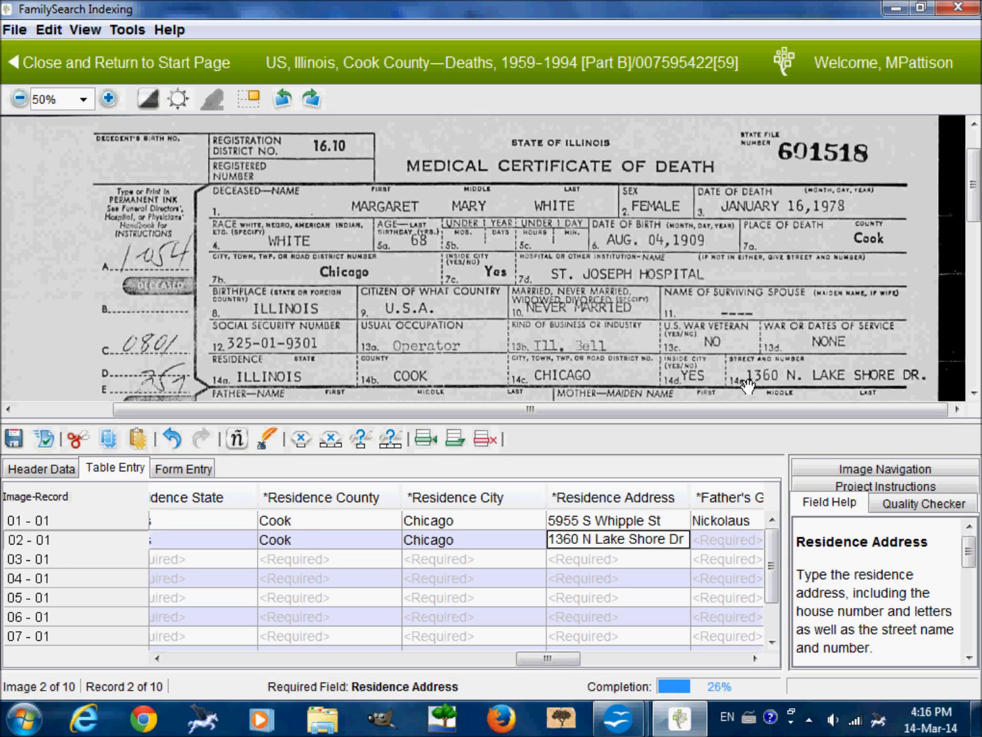
Enter the deceased's residence street address from the certificate into record 02.
key("Tab")
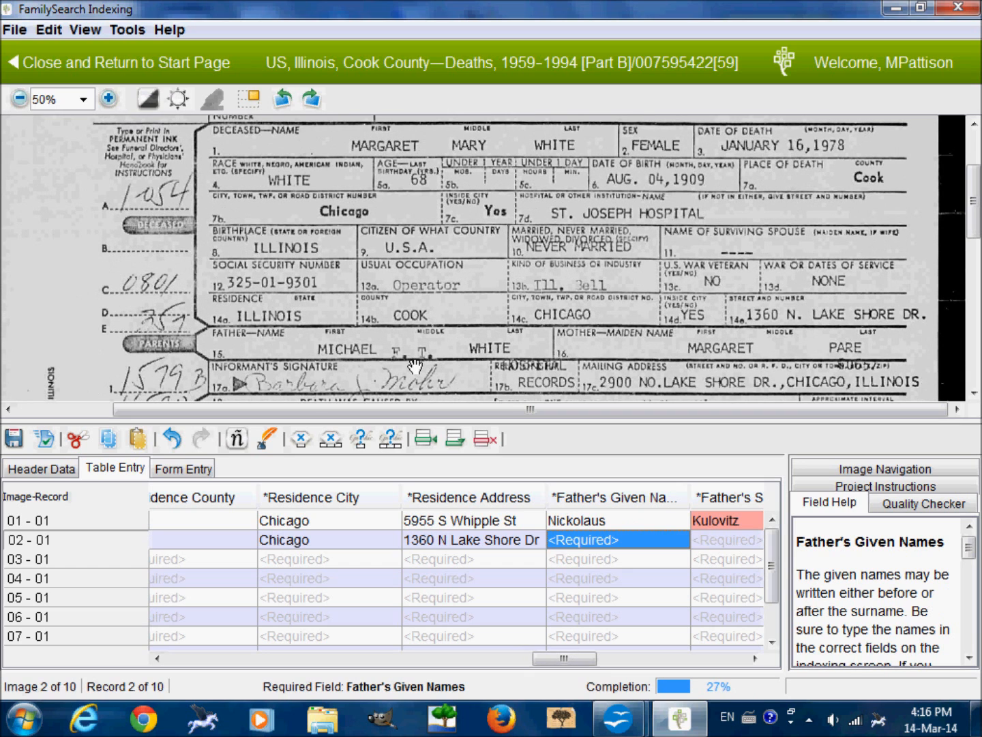
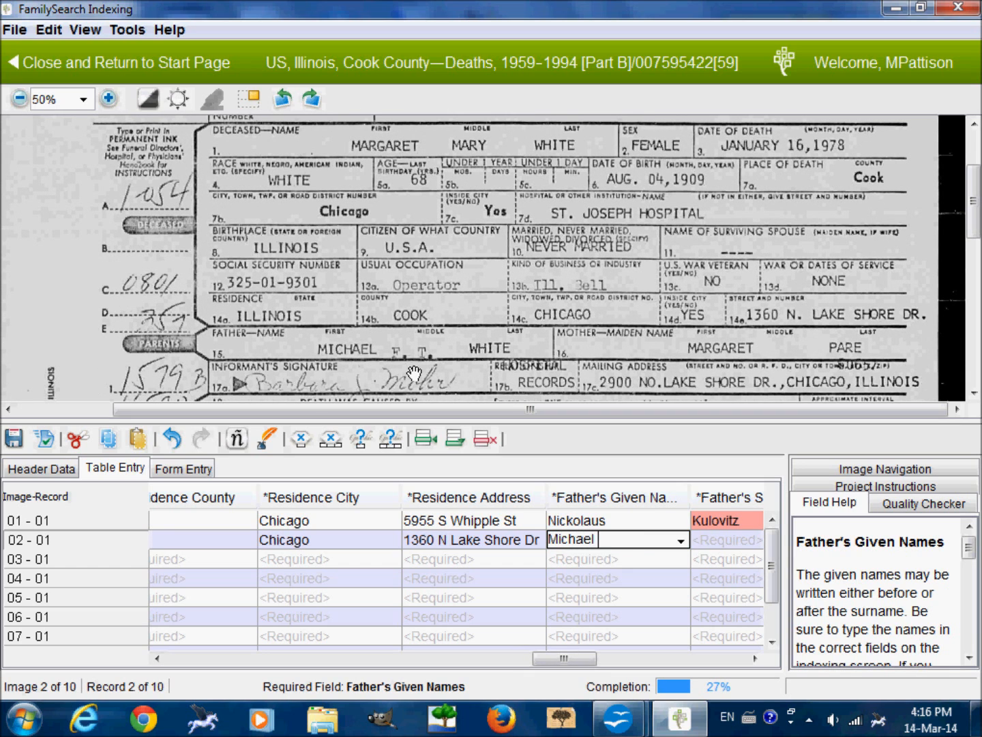
Enter the father's given names with initials and his surname from the certificate into record 02.
key("Tab")
key("Tab")
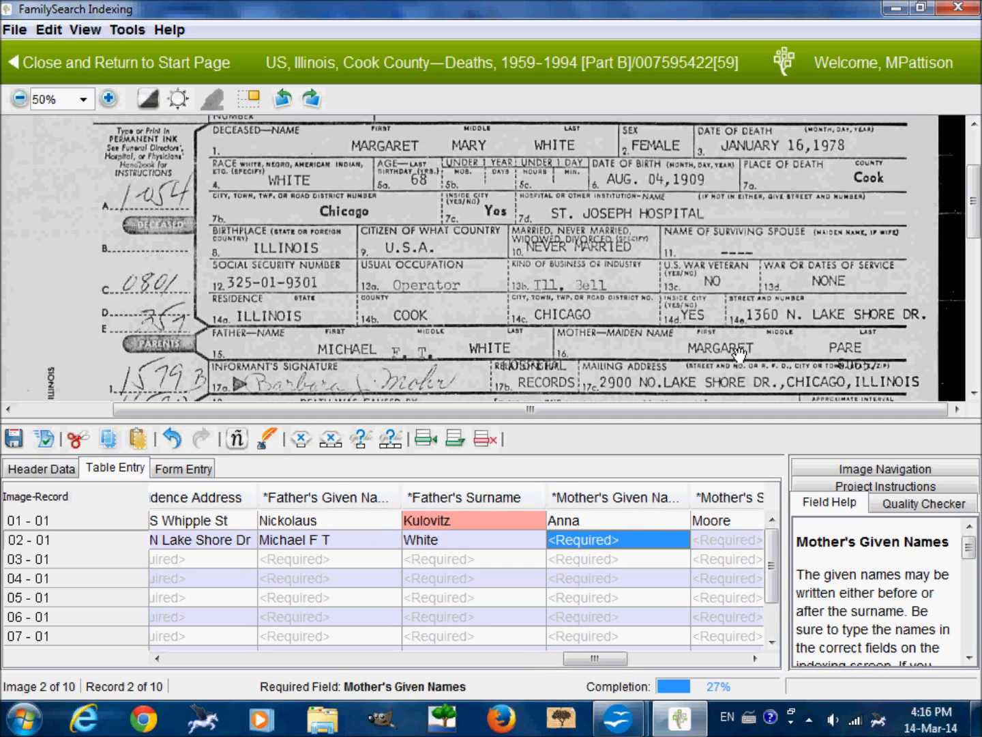
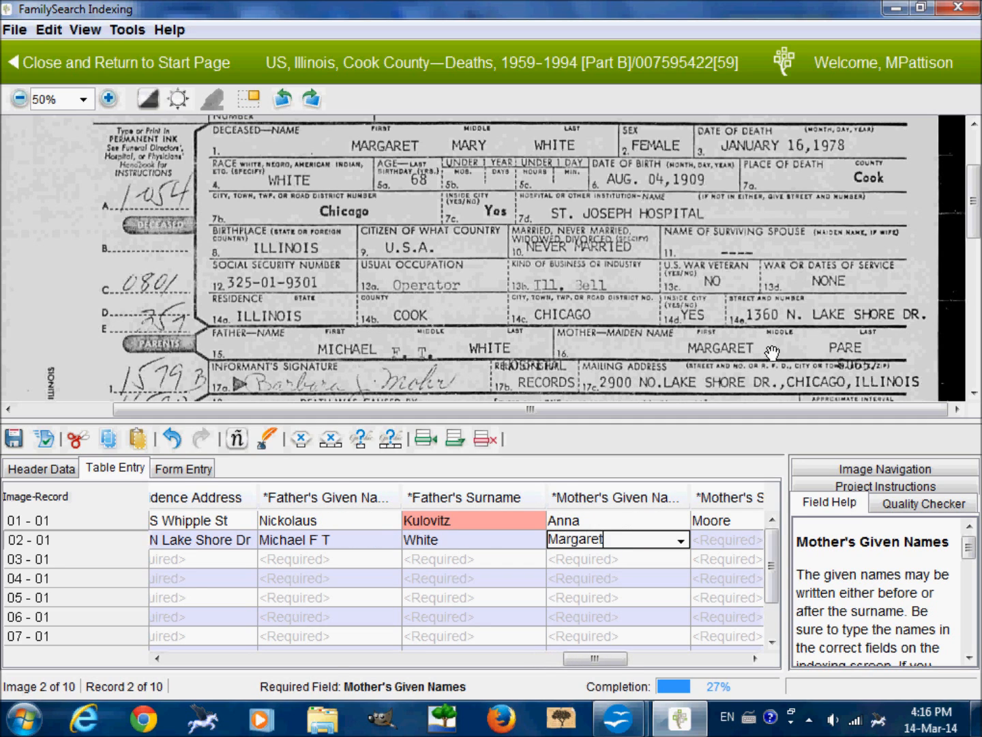
Enter the mother's given name and maiden surname from the certificate into record 02.
key("Tab")
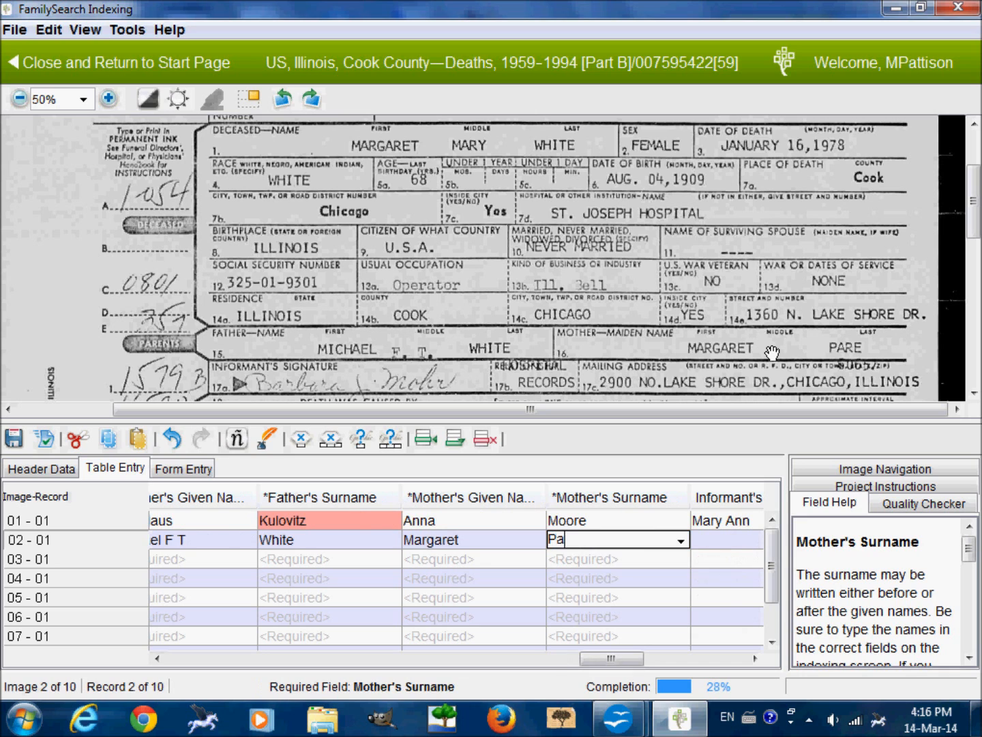
key("Tab")
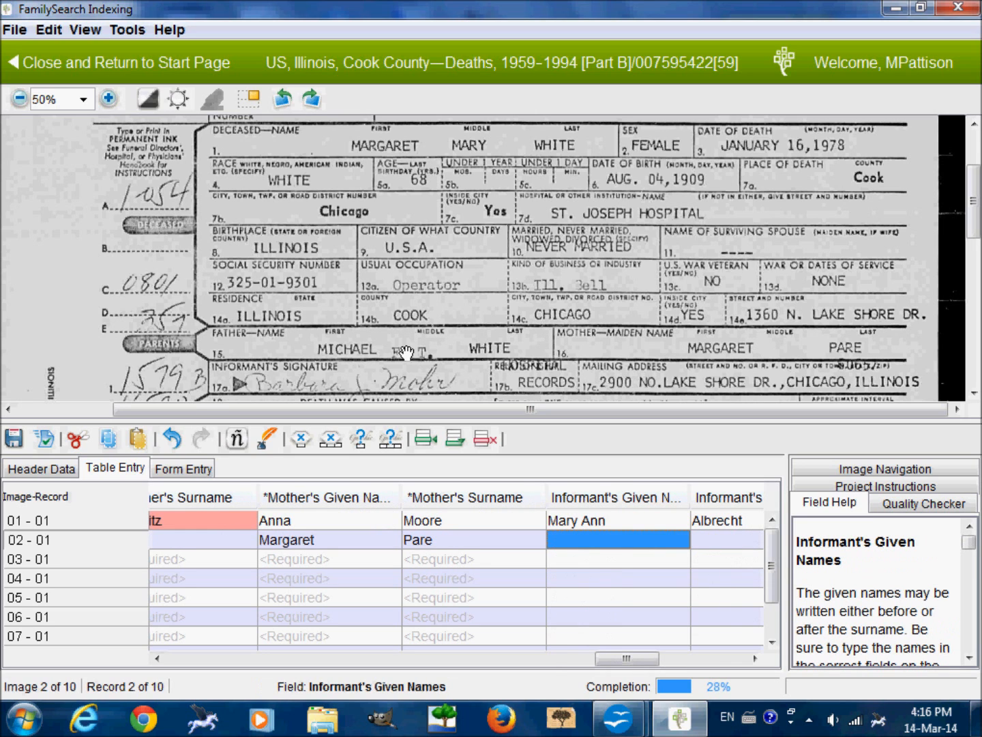
Enter record 02's informant given name with initial and surname as read from the signature line.
scroll(409, 338, "down", 1)
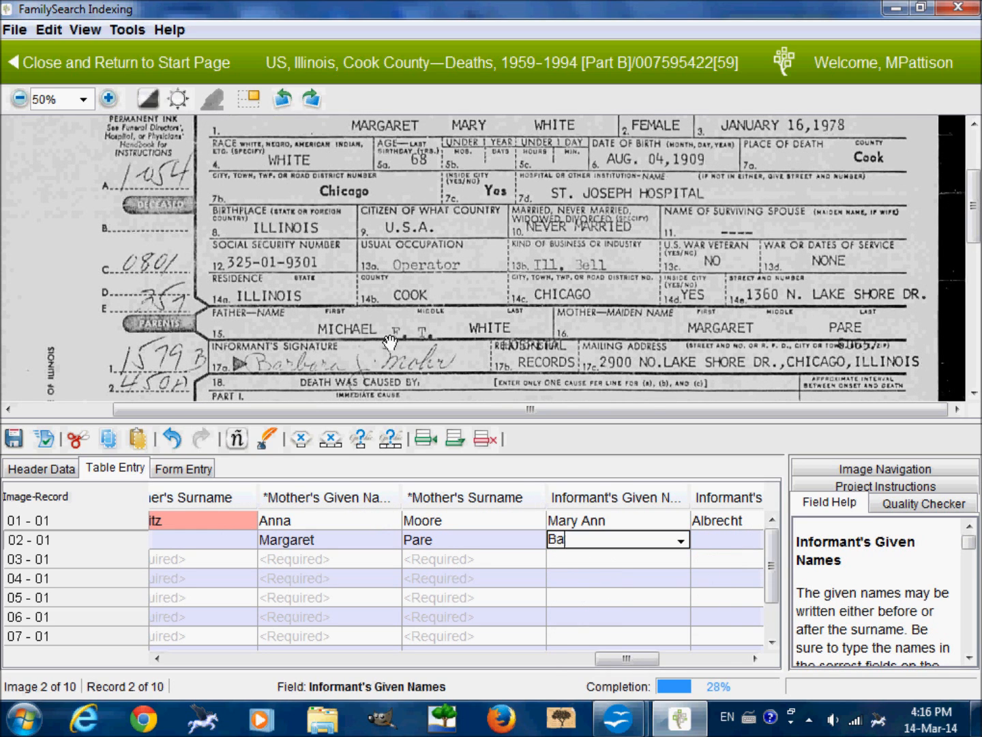
key("Tab")
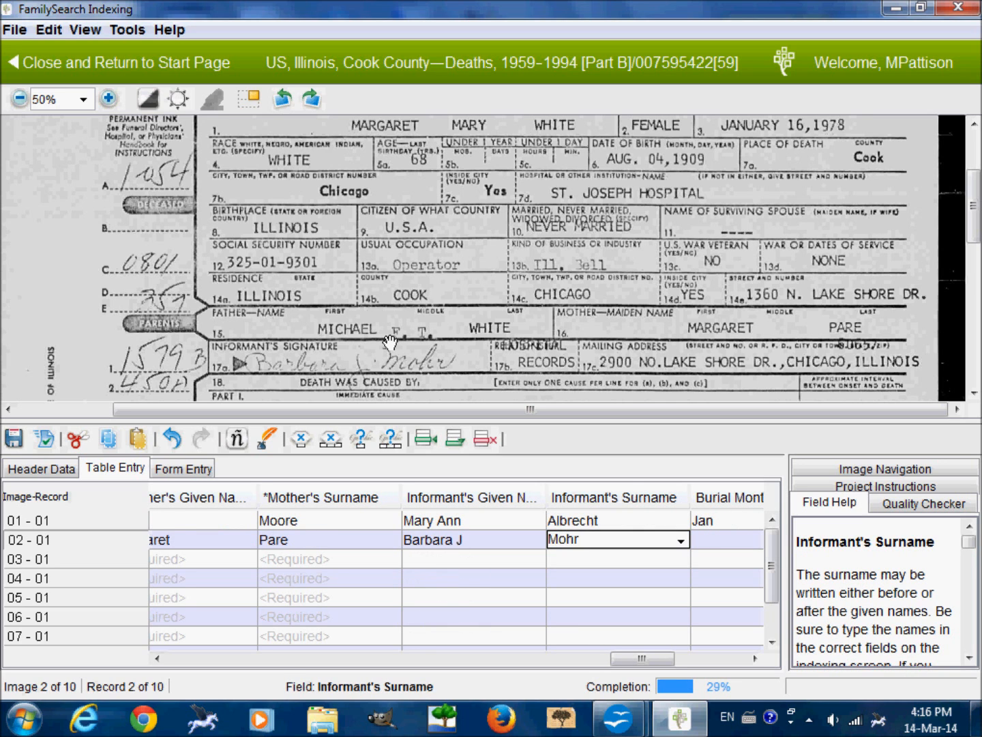
key("Tab")
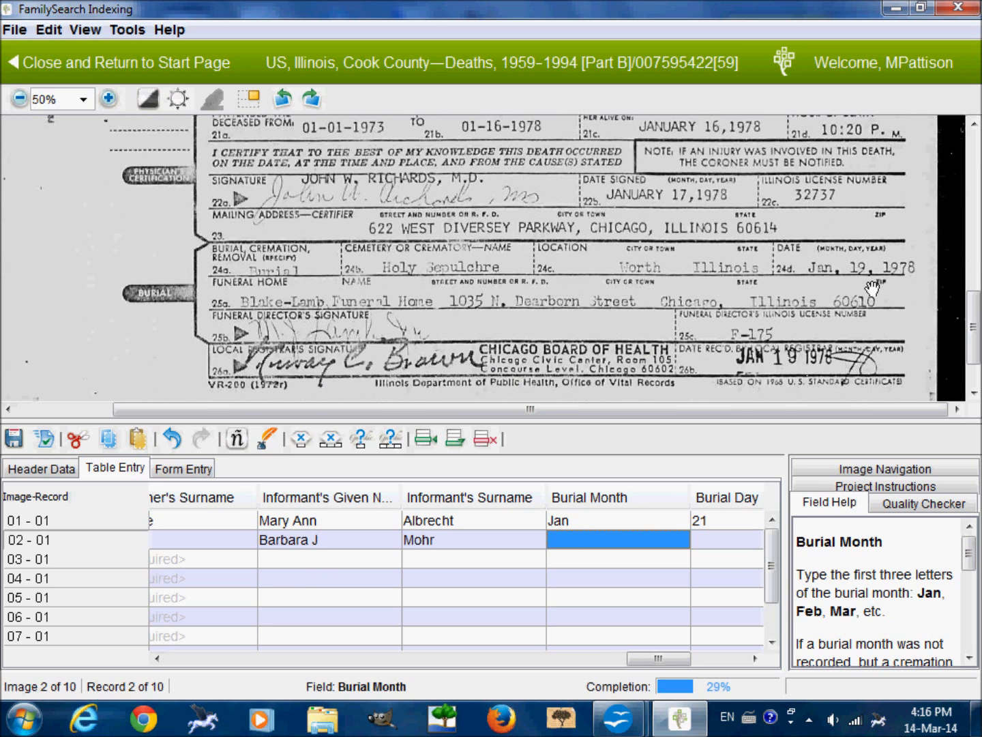
Enter record 02's burial date as month Jan, day 19 and year 1978.
type("Jan")
key("Tab")
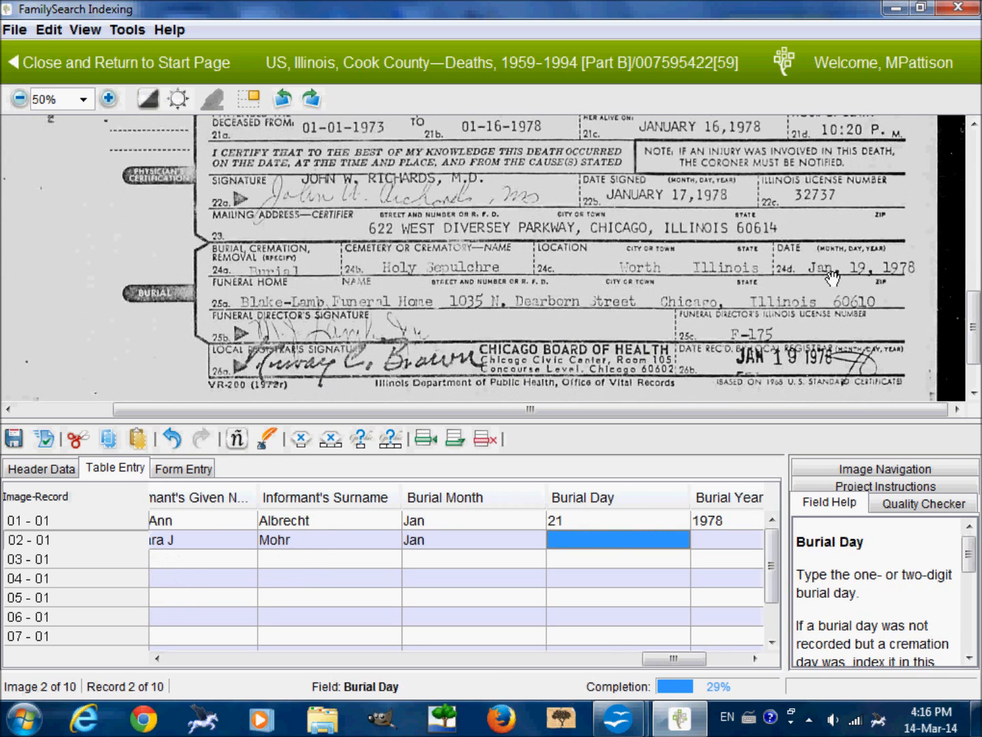
type("19")
key("Tab")
type("1978")
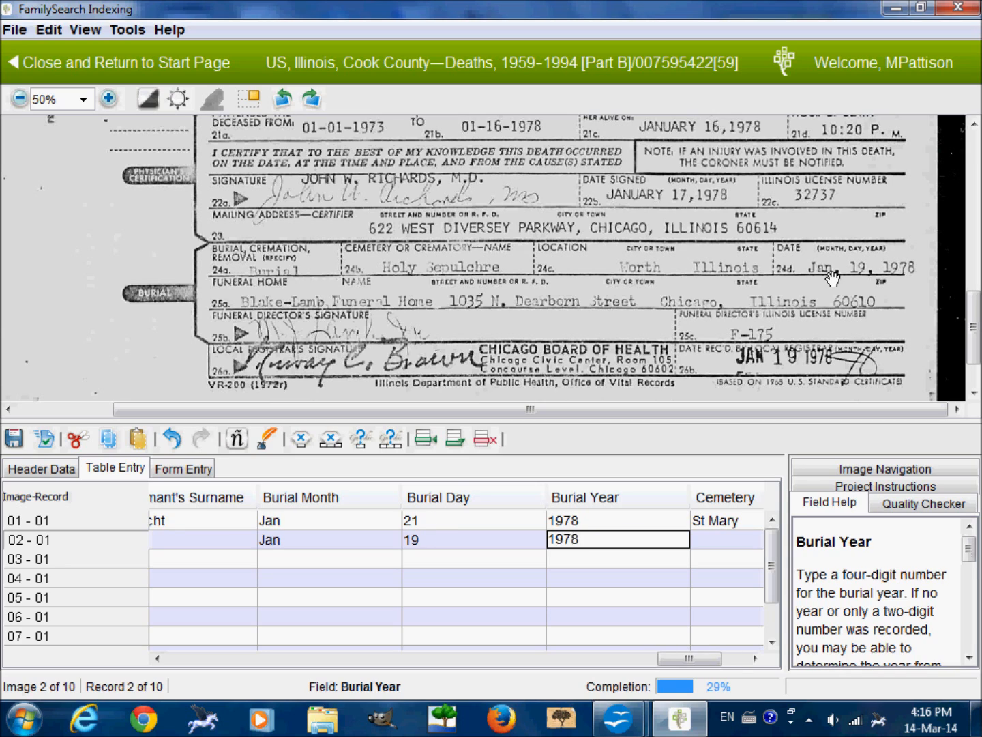
key("Tab")
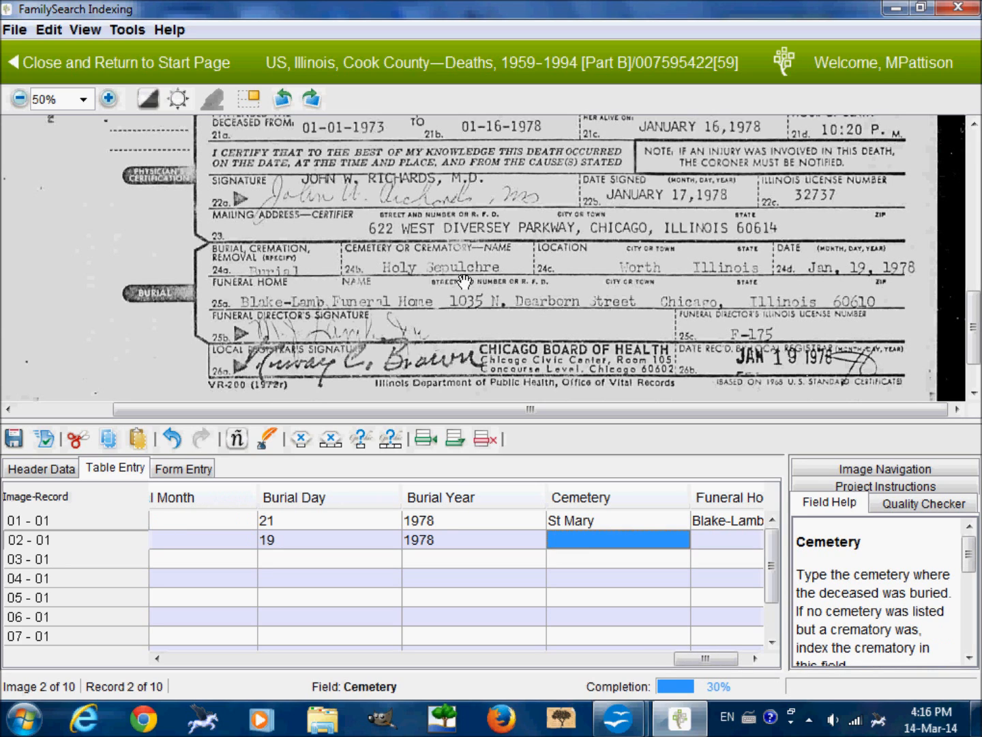
Enter Holy Sepulchre as record 02's cemetery and Blake-Lamb Funeral Home as its funeral home, completing the record.
type("Holy ")
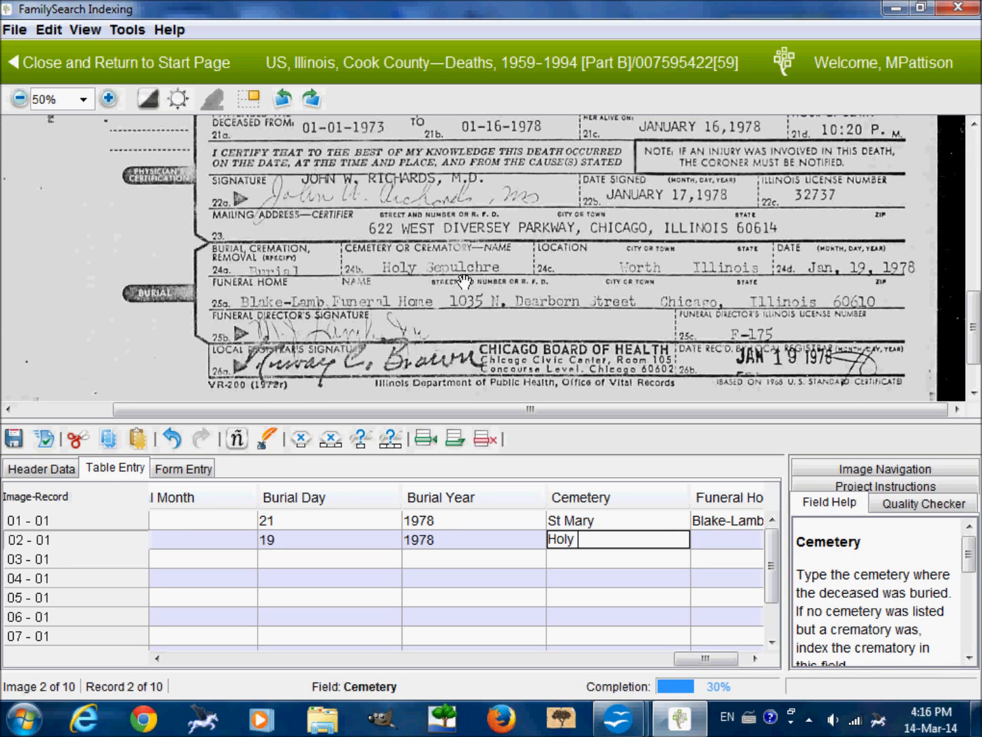
type("Sepulchre")
key("Tab")
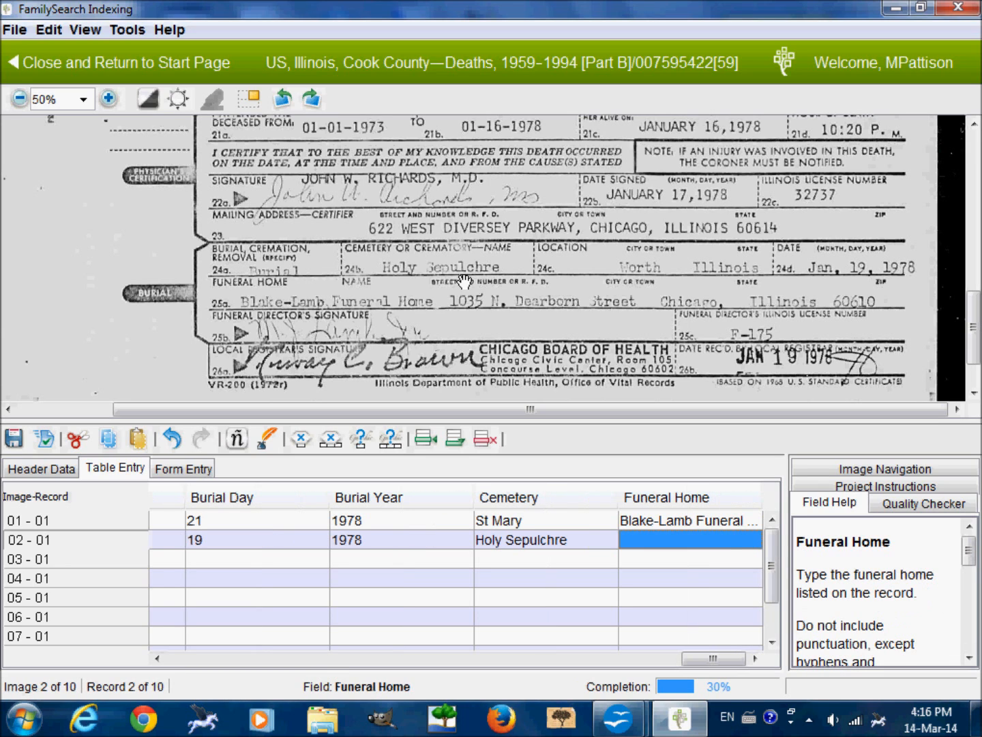
type("Blake-L")
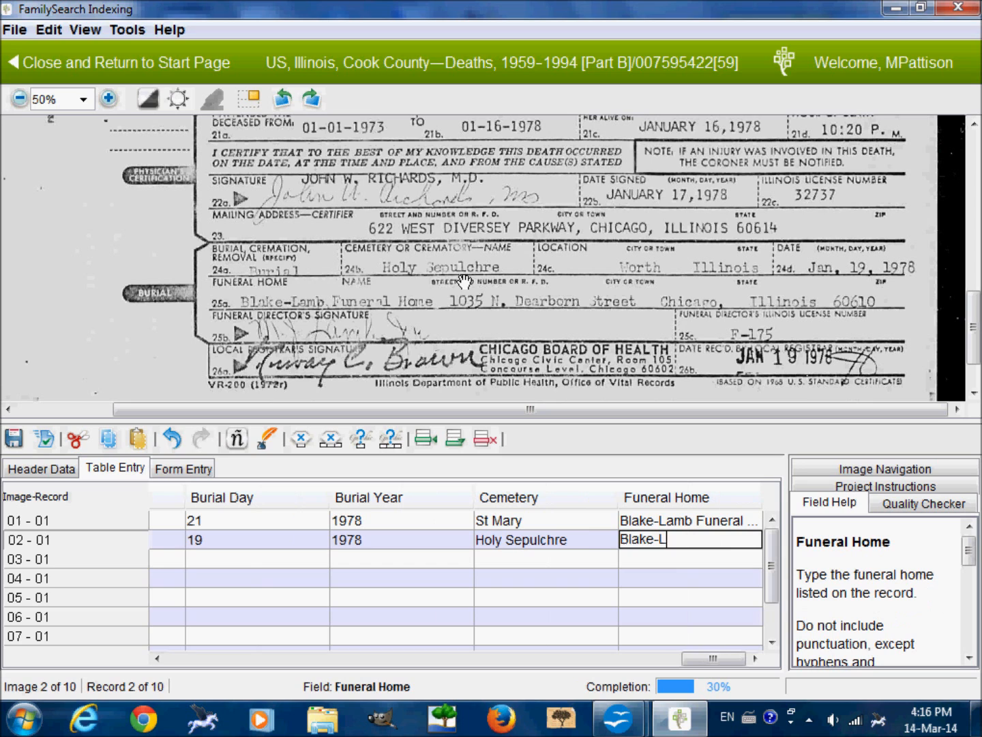
type("amb Funeral Home")
key("Tab")
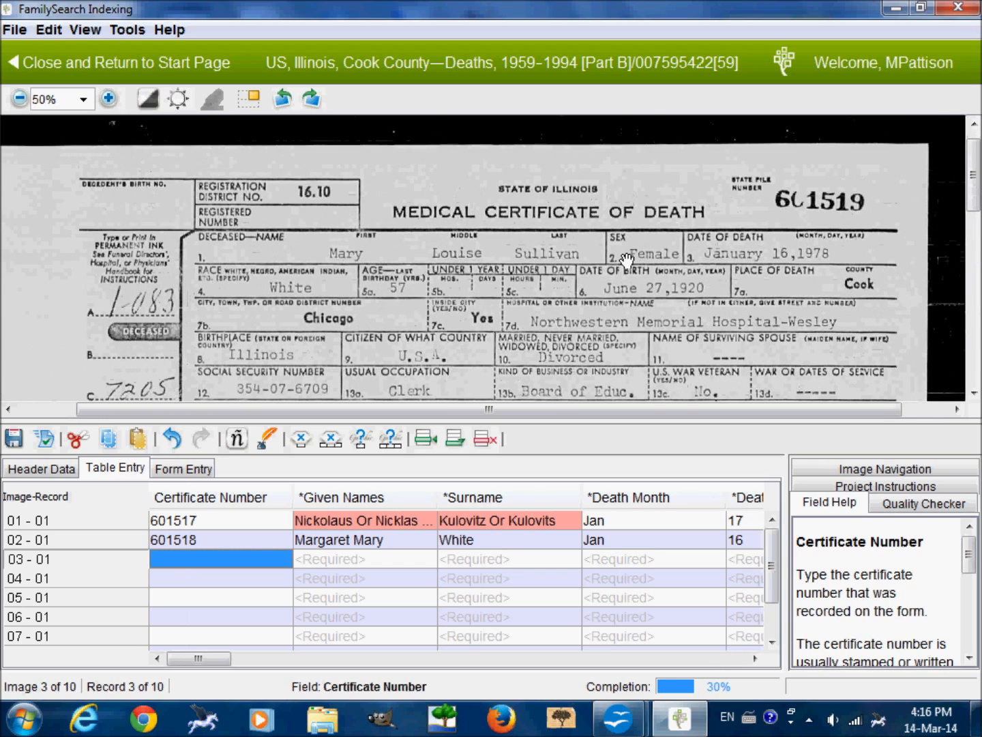
Enter the certificate number and the deceased's given names and surname from the third certificate into record 03.
type("601519")
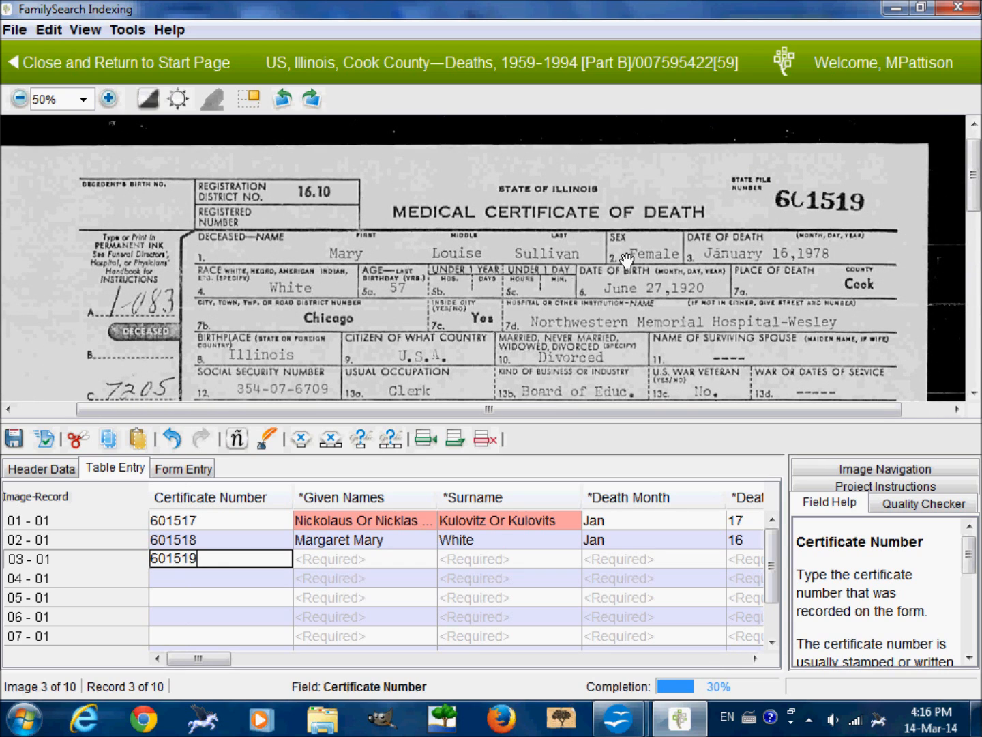
key("Tab")
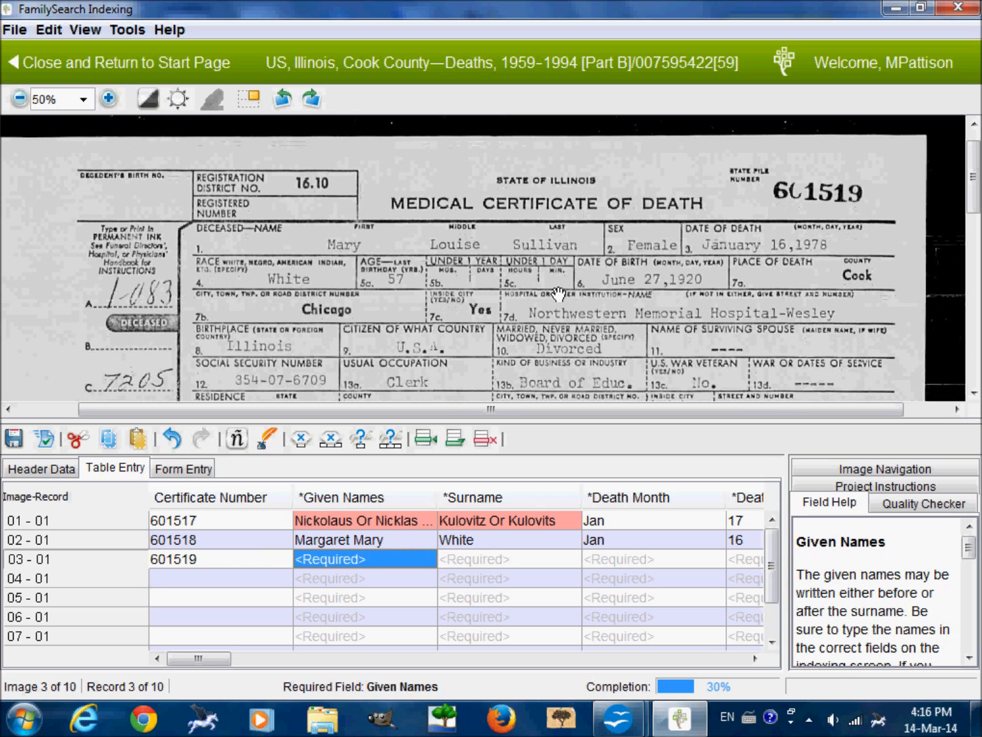
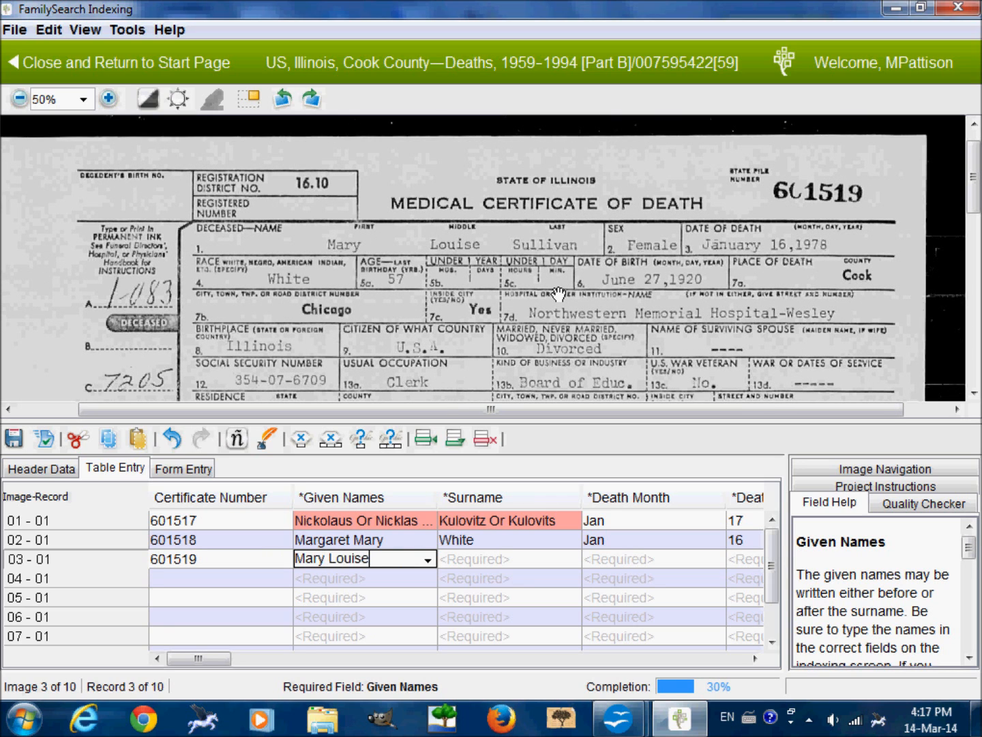
key("Tab")
key("Tab")
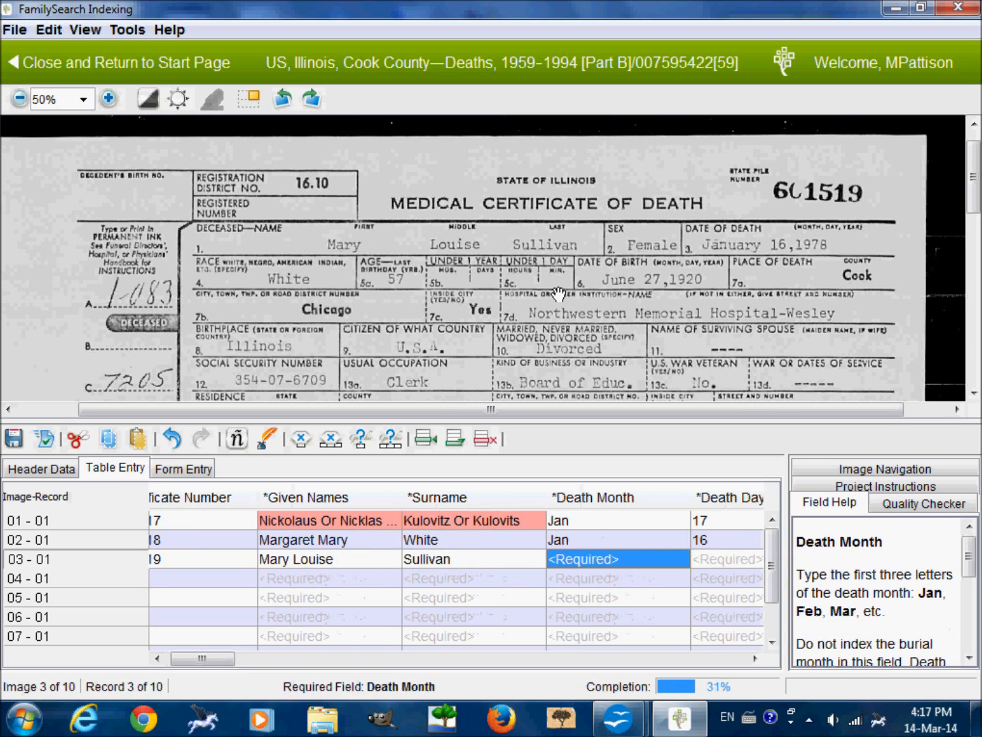
Enter record 03's death date as month Jan, day 16 and year 1978.
type("Jan")
key("Tab")
type("16")
key("Tab")
type("1978")
key("Tab")
Fill in record 03's personal details with gender F, race White, age 57, marital status D and occupation Clerk.
type("F")
key("Tab")
type("W")
key("Tab")
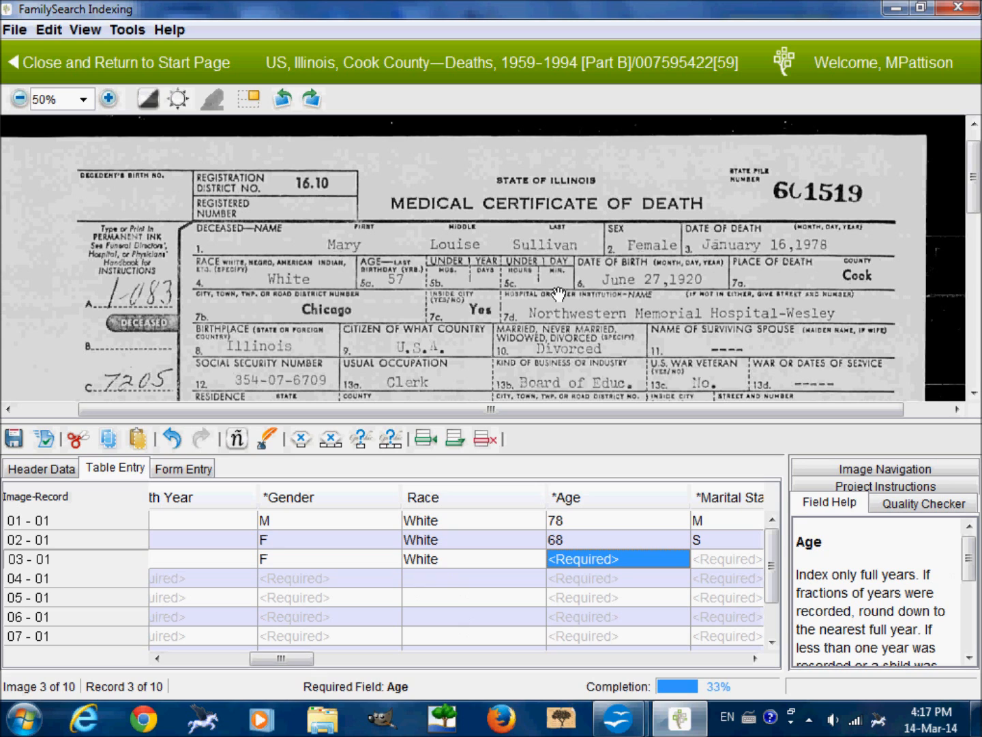
type("57")
key("Tab")
type("D")
key("Tab")
type("Clerk")
key("Tab")
Enter the deceased's birth month, day and year from the certificate into record 03.
type("Jun")
key("Tab")
type("27")
key("Tab")
type("1920")
key("Tab")
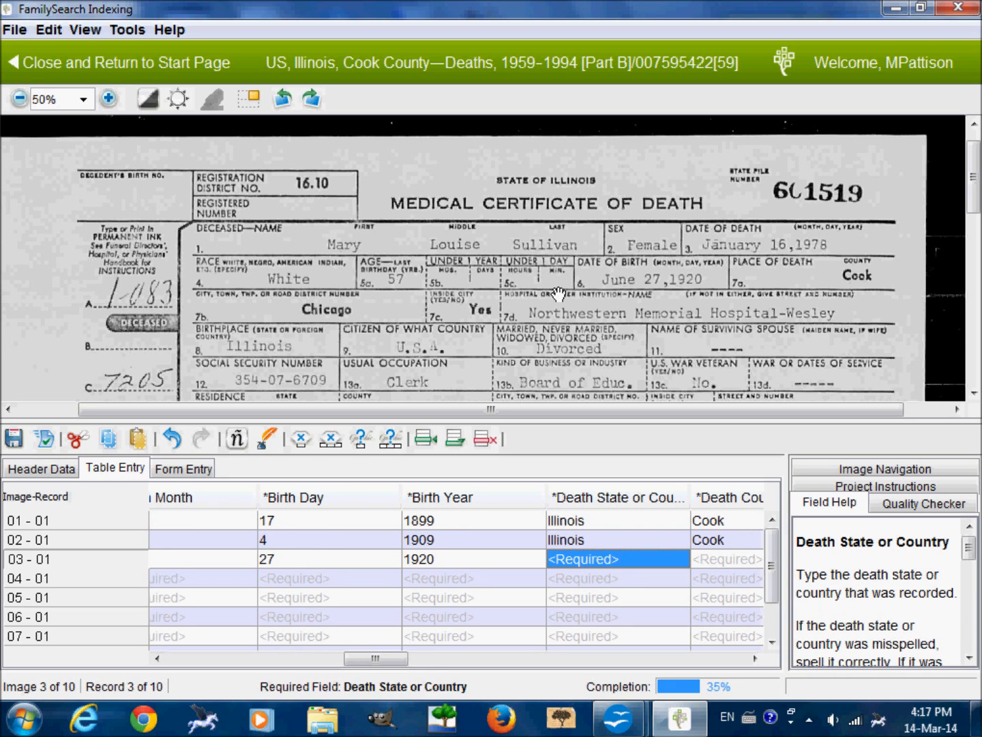
Enter record 03's place of death as Illinois, Cook County, city of Chicago.
left_click_drag(557, 294, 553, 248)
type("Illinois")
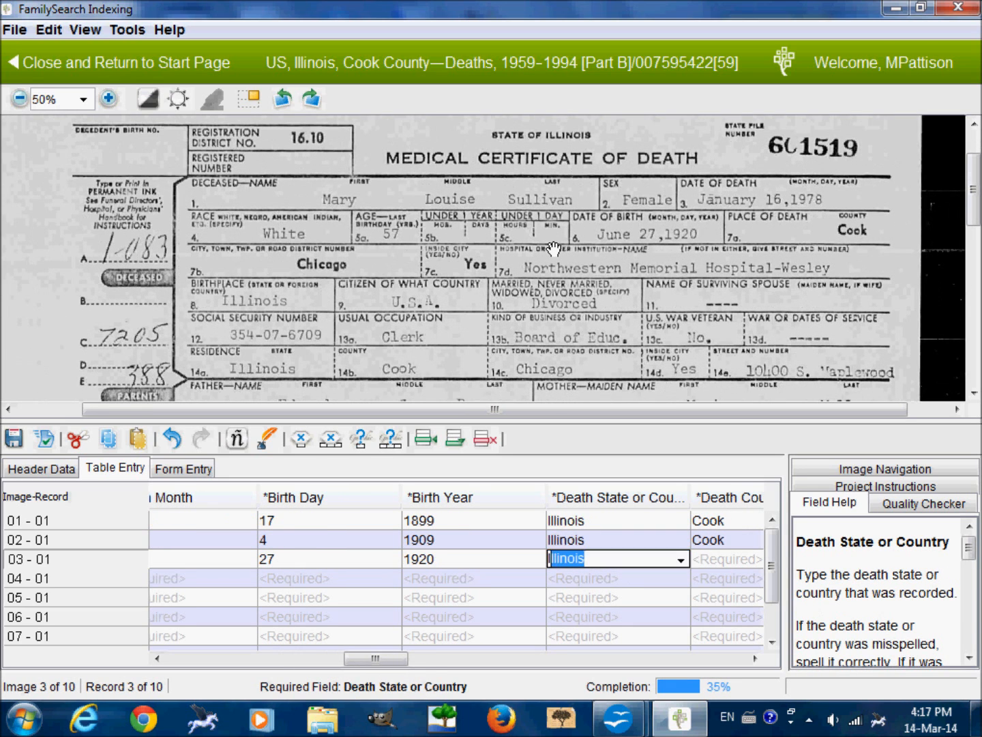
key("Tab")
type("C")
key("Tab")
type("C")
key("Tab")
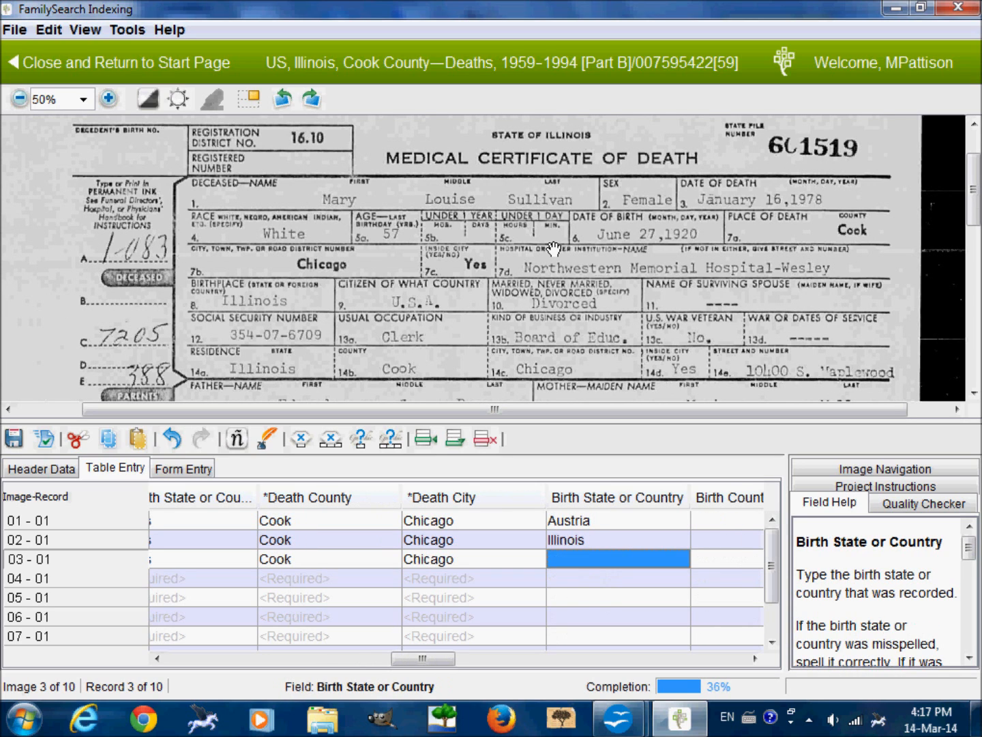
Enter Illinois as record 03's birth state, leaving the birth county, birth city and spouse's names blank.
type("Illinois")
key("Tab")
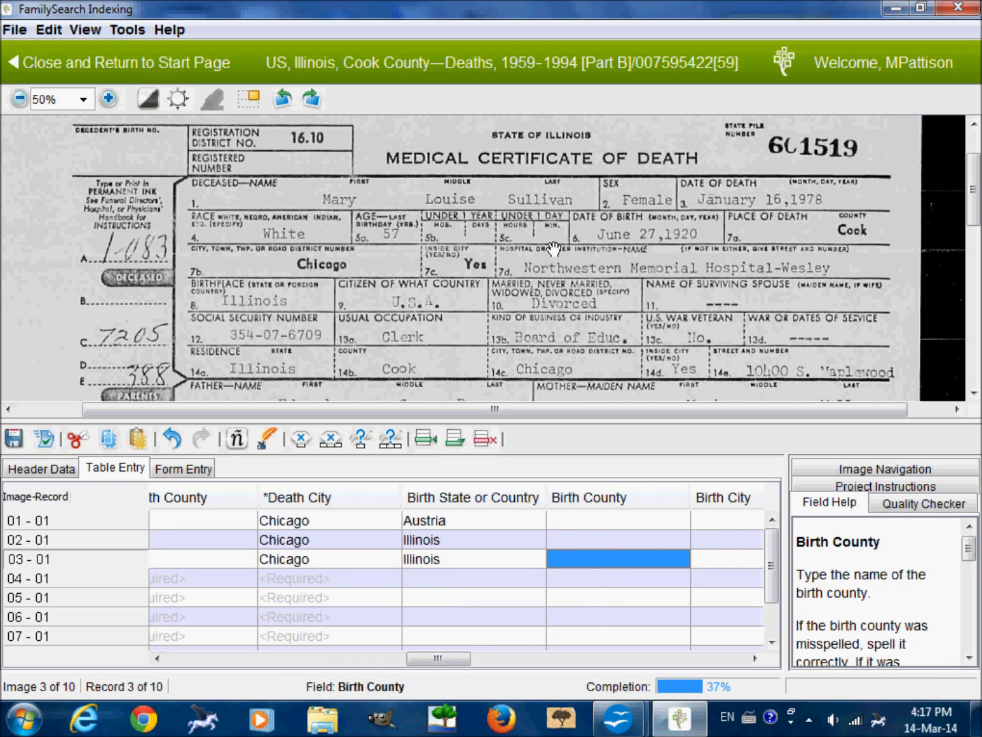
key("Tab")
key("Tab")
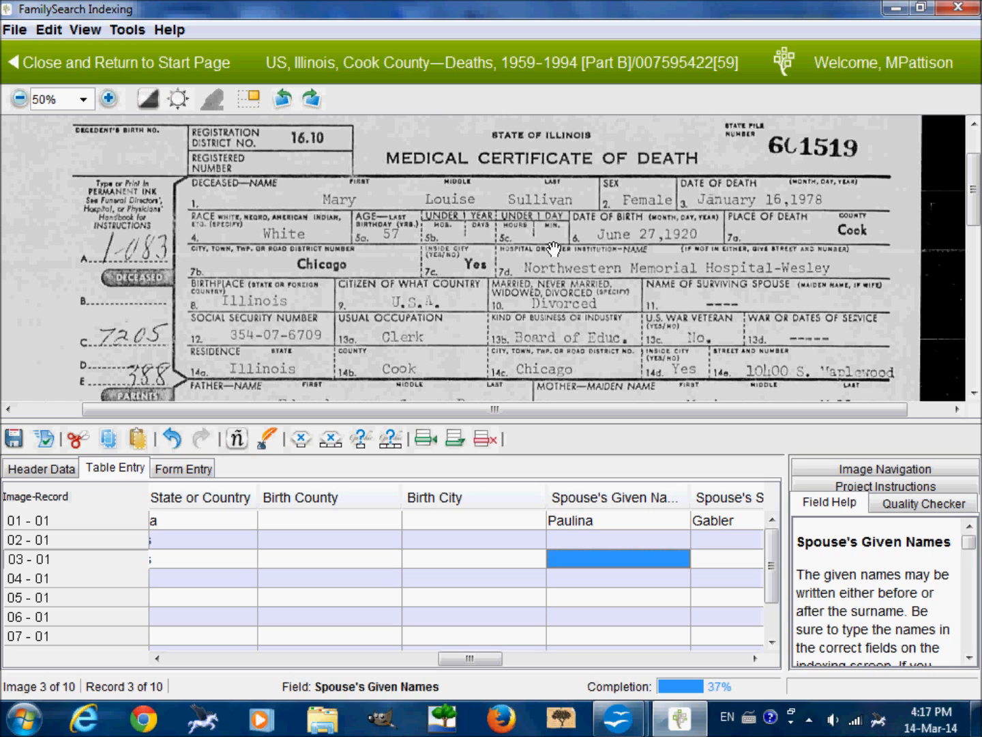
key("Tab")
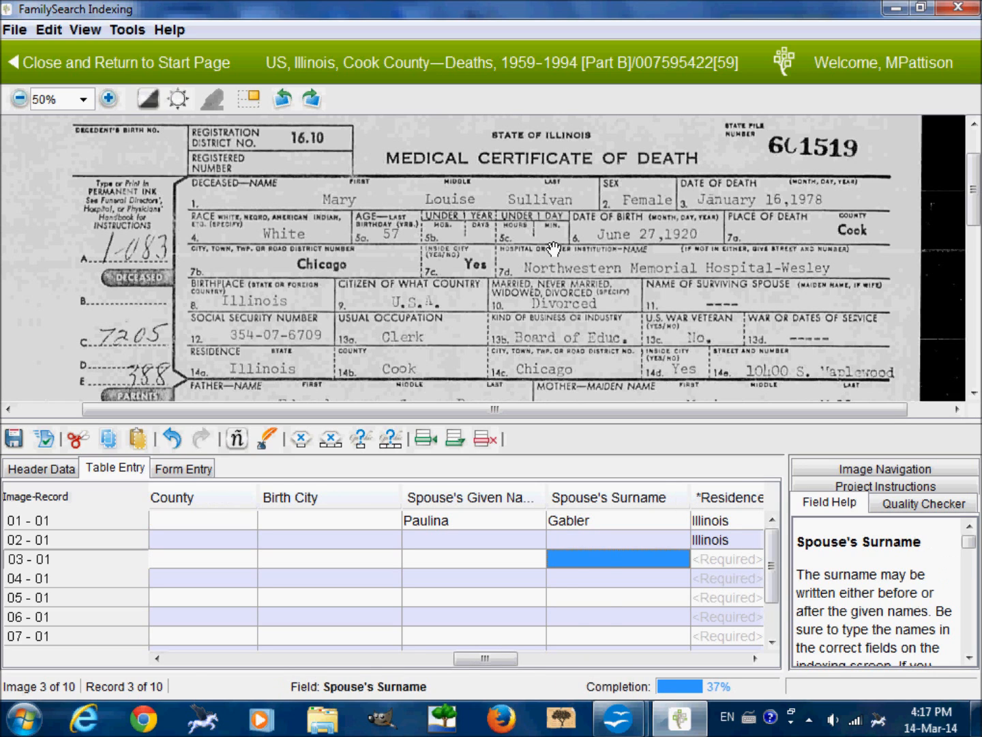
key("Tab")
Enter record 03's residence as state Illinois, county Cook and city Chicago.
type("I")
key("Tab")
type("C")
key("Tab")
type("C")
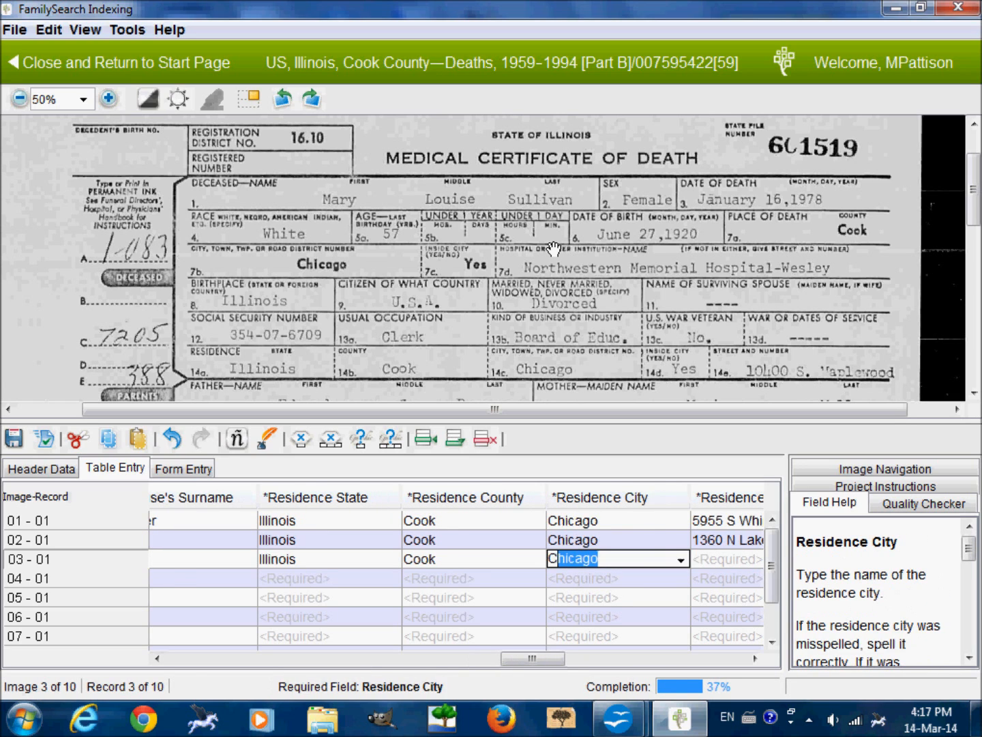
key("Tab")
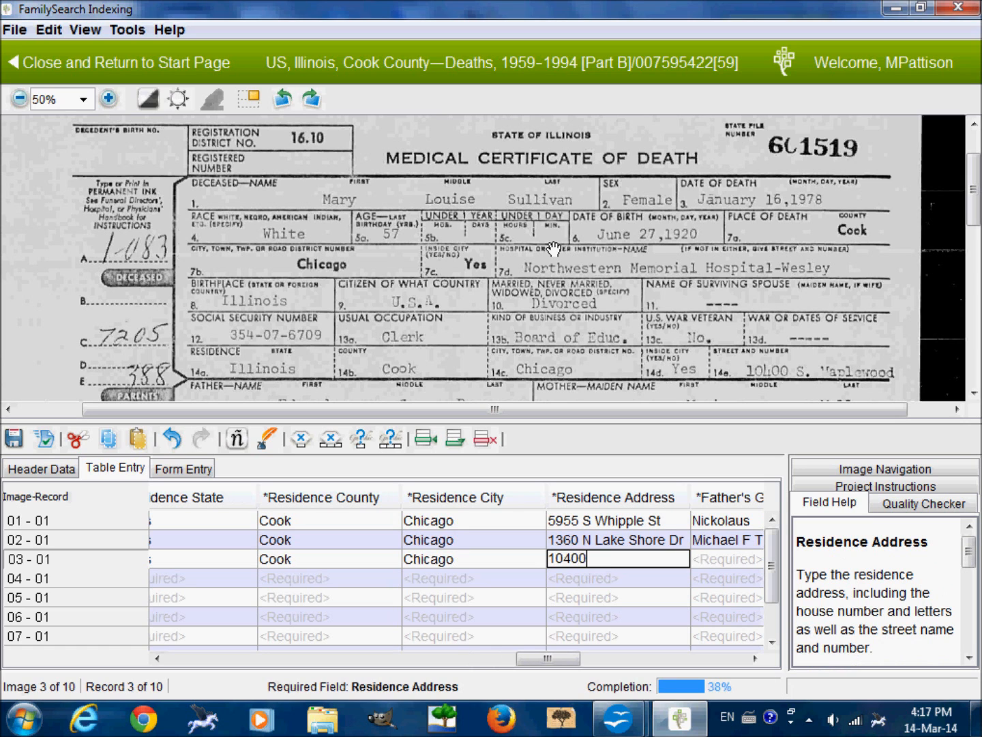
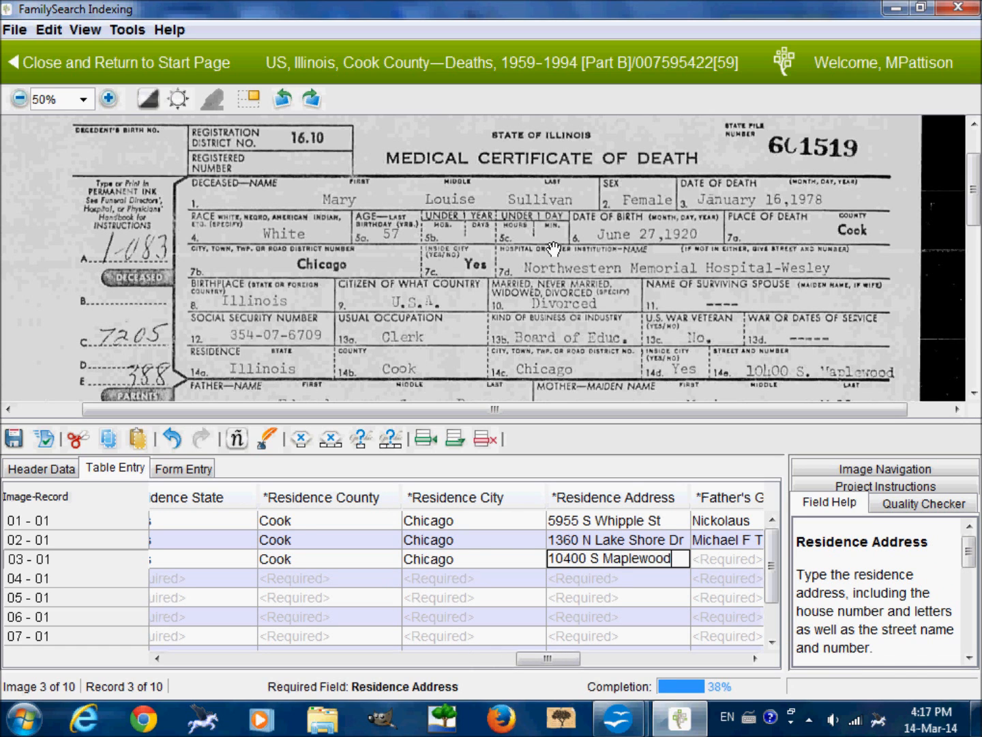
Enter the deceased's residence street address from the certificate into record 03.
key("Tab")
Enter the father's given name with initial and his surname from the certificate into record 03.
left_click_drag(554, 311, 551, 256)
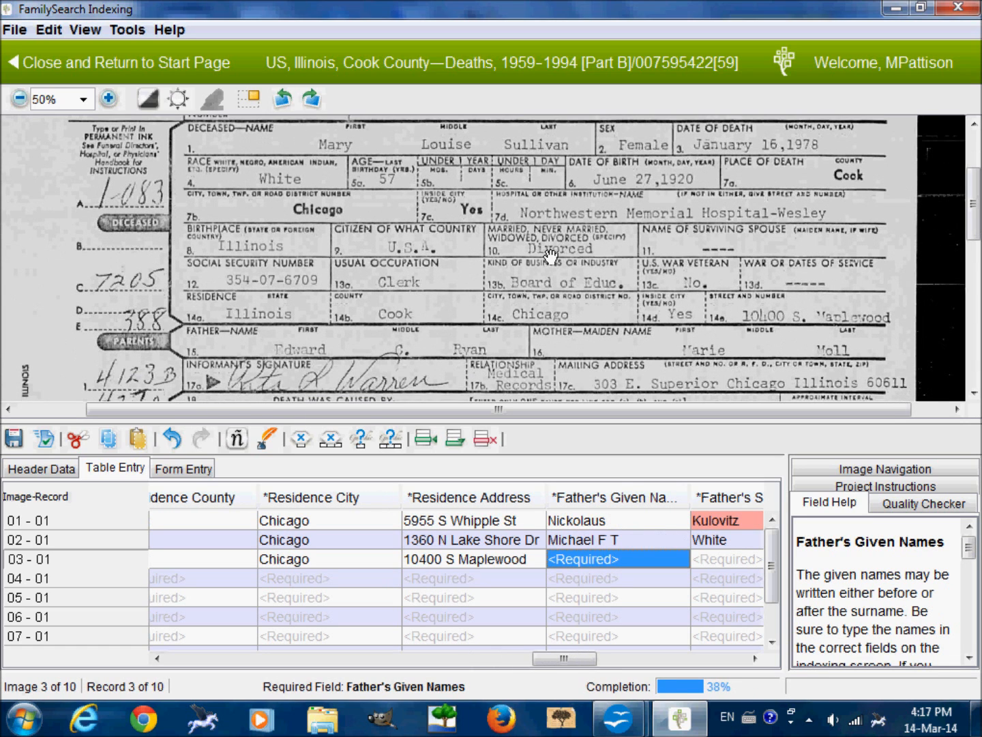
key("Tab")
key("Tab")
Enter the mother's given name and maiden surname from the certificate into record 03.
key("Tab")
key("Tab")
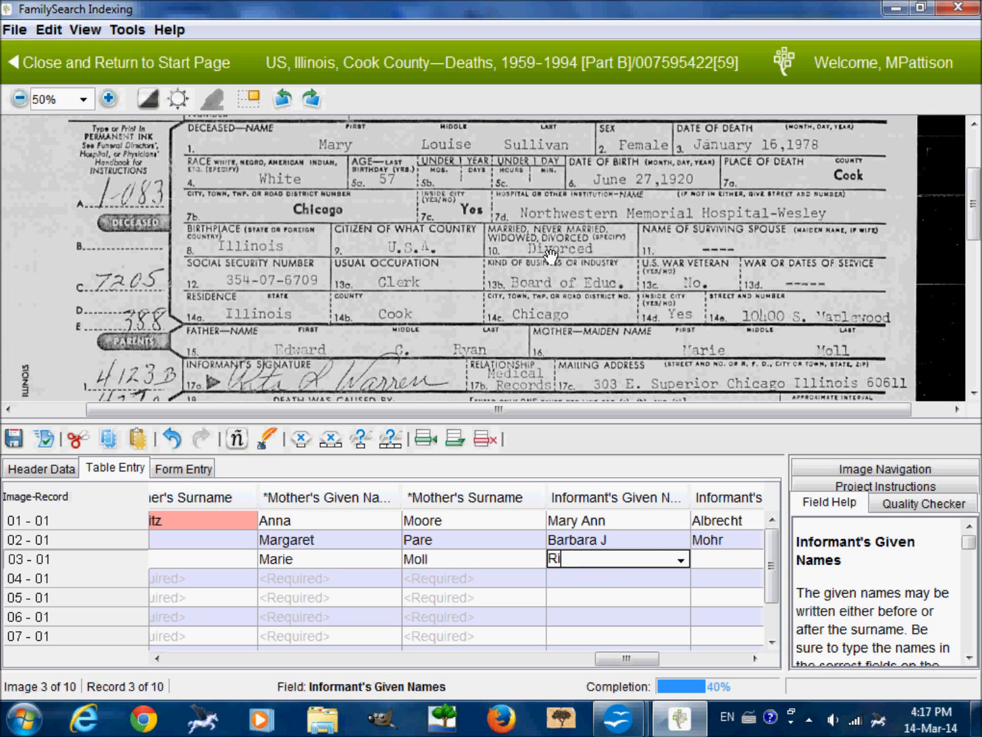
Enter record 03's informant given name with initial and surname as read from the signature line.
key("Tab")
key("Tab")
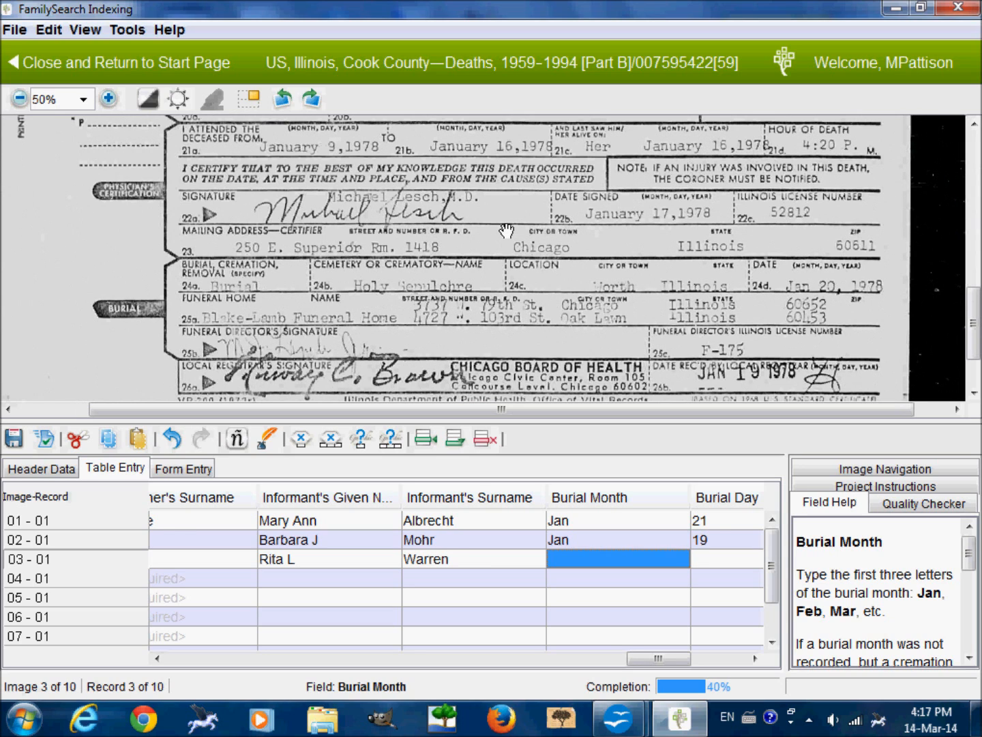
Enter record 03's burial date as month Jan, day 20 and year 1978.
type("Jan")
key("Tab")
type("20")
key("Tab")
type("19")
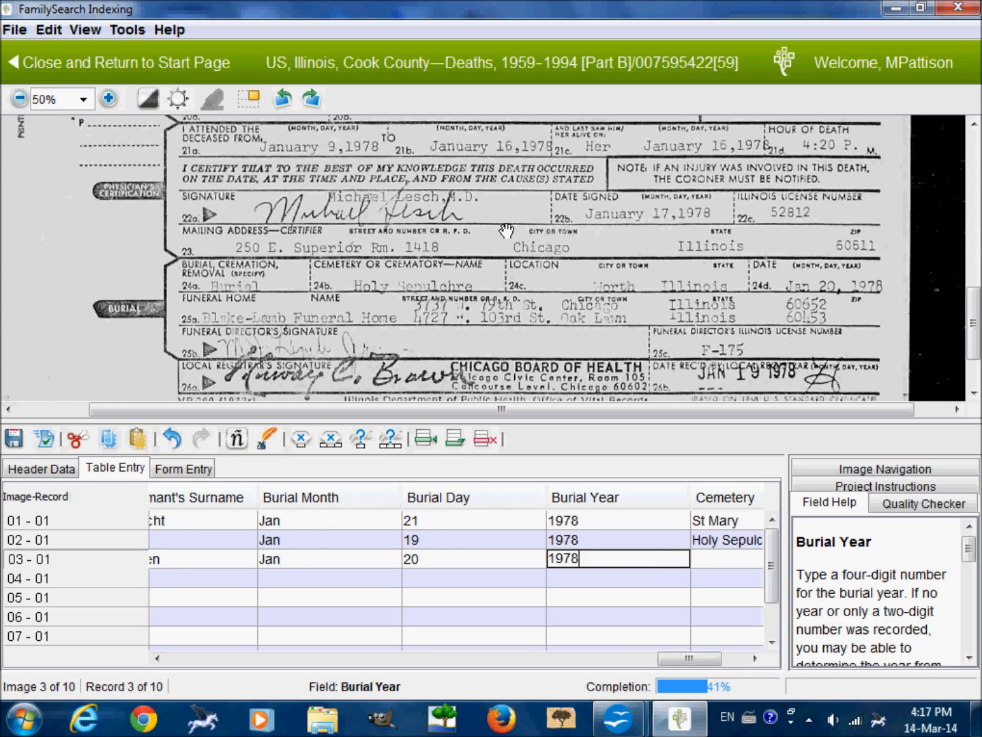
key("Tab")
Enter Holy Sepulchre as record 03's cemetery and Blake-Lamb Funeral Home as its funeral home.
type("Holy Sepulchre")
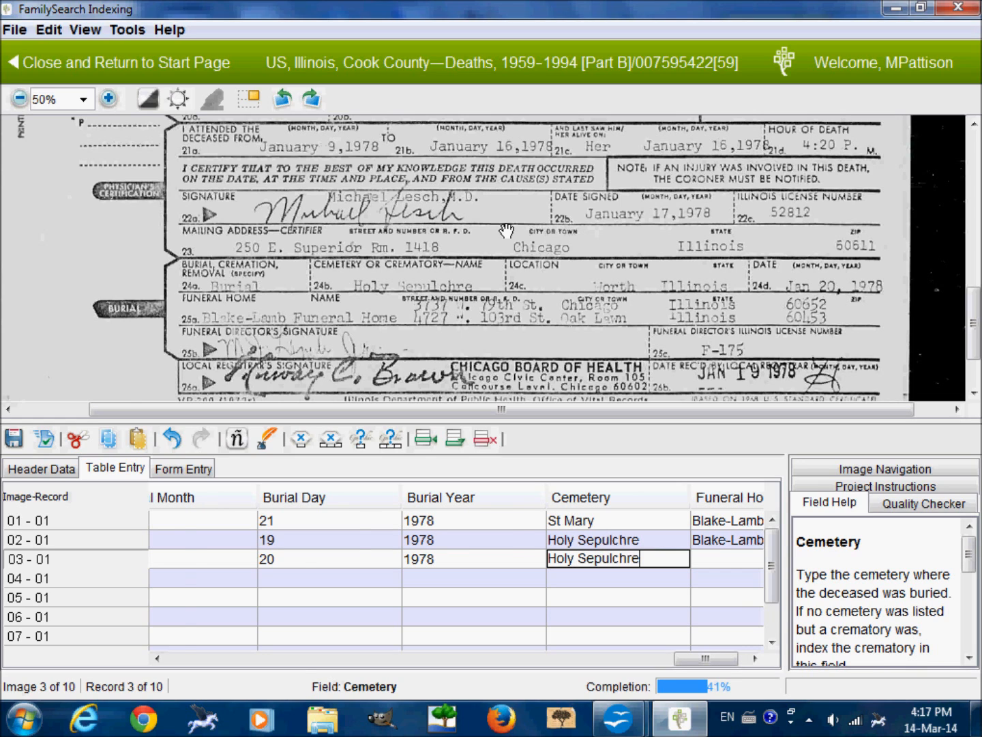
key("Tab")
type("Bla")
type("ke-Lamb")
type(" Funeral Home")
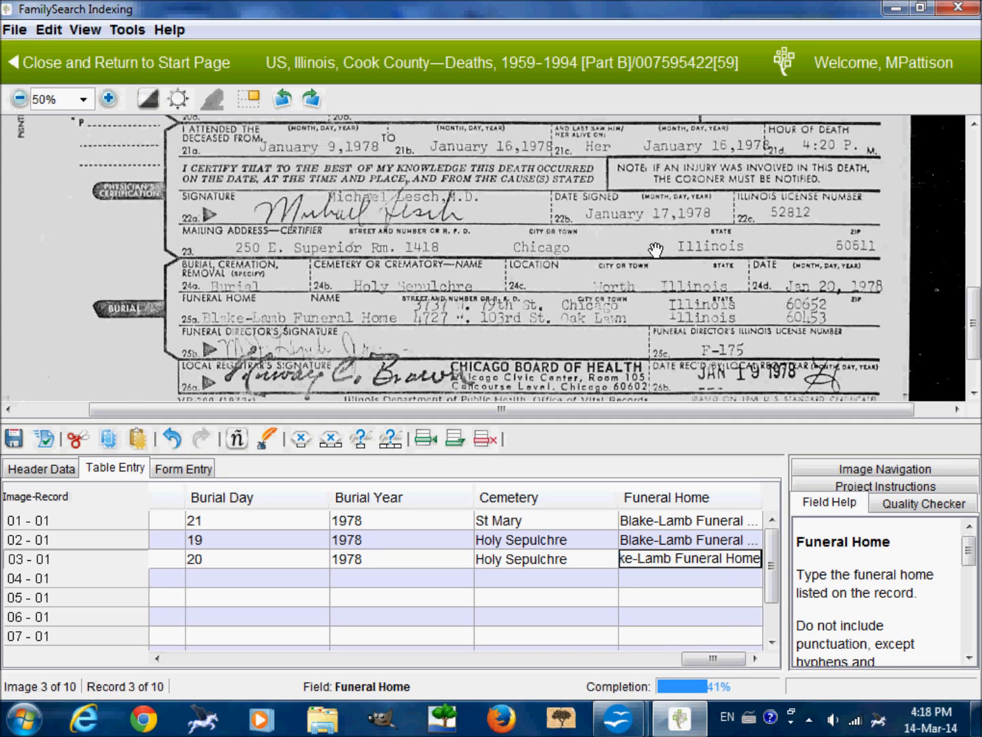
scroll(672, 245, "up", 3)
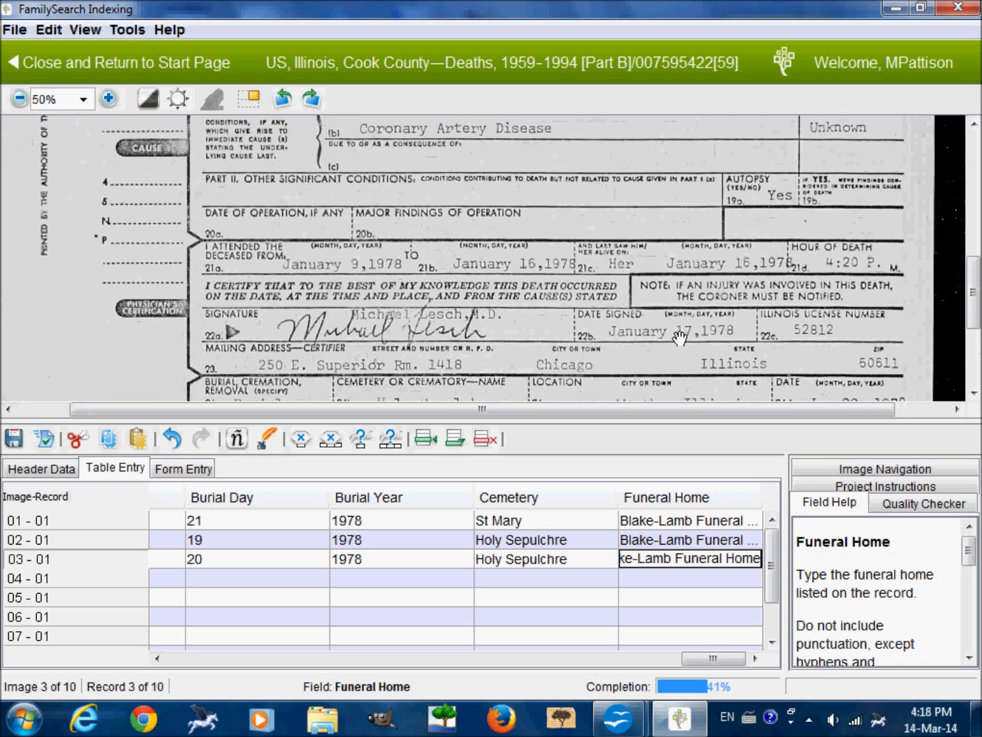
scroll(694, 276, "up", 5)
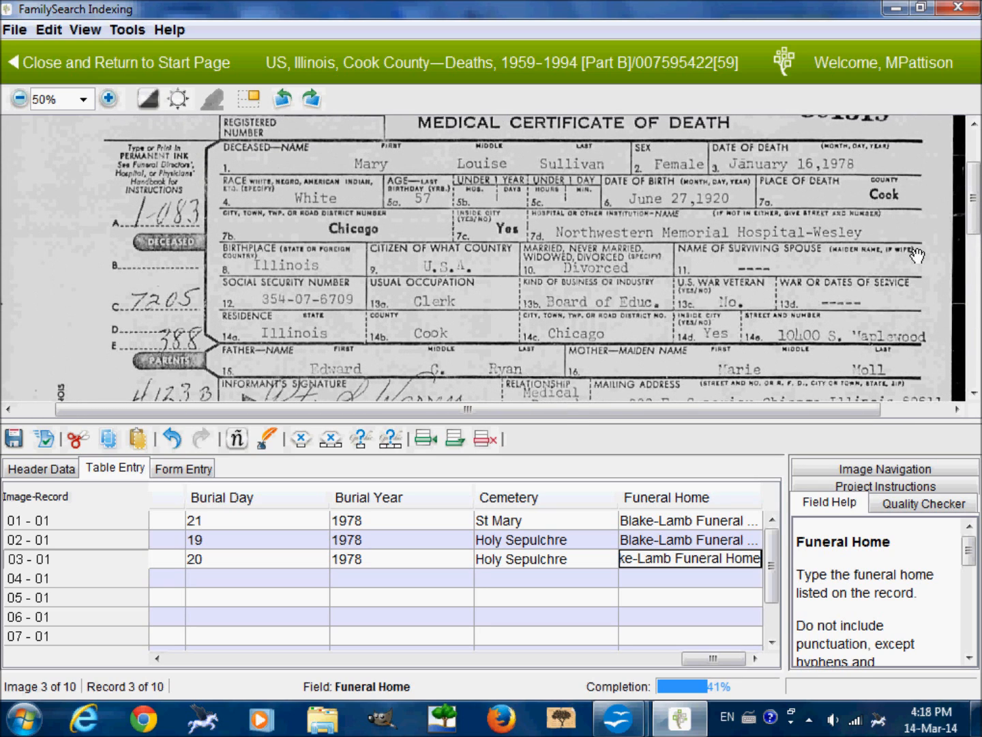
scroll(930, 257, "up", 1)
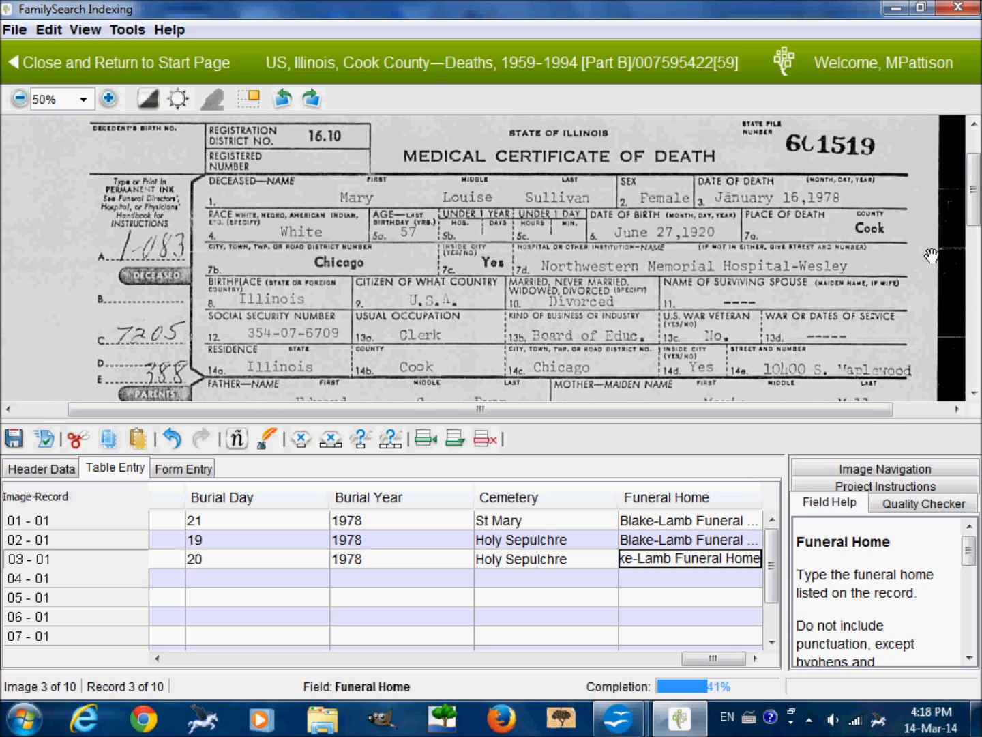